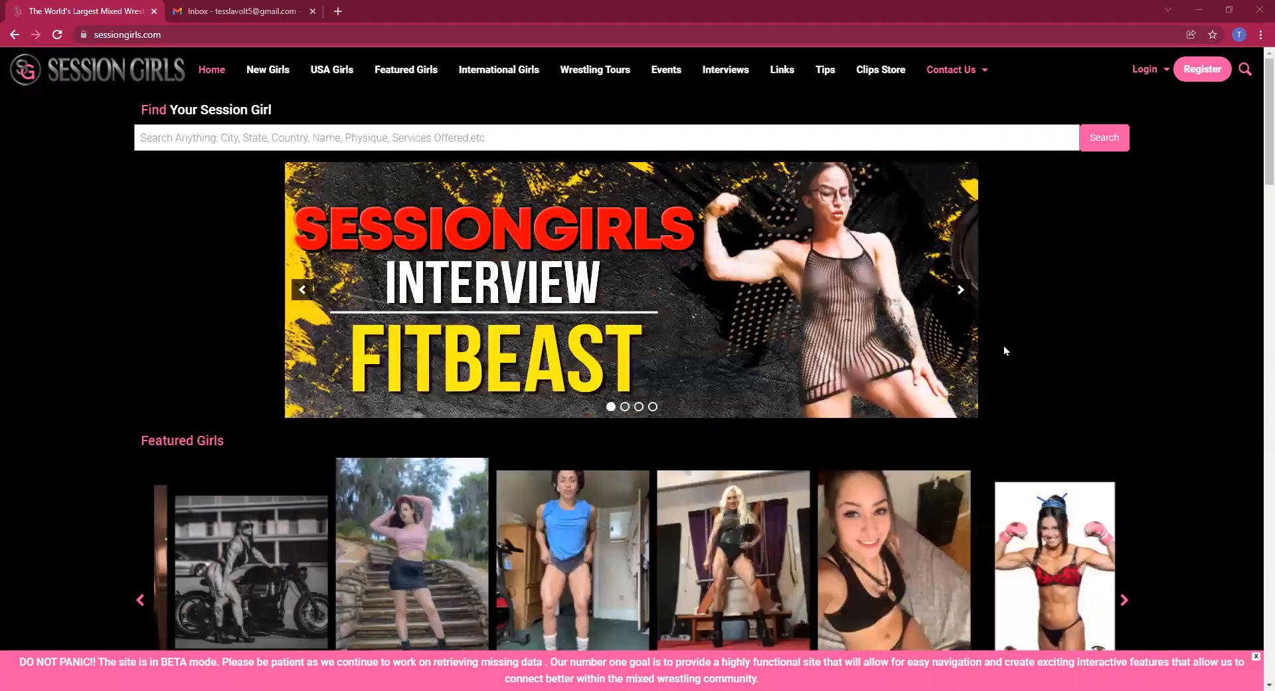
Open the Login page for Girls, Males or Producers from the top bar's Login menu
{"action": "mouse_move", "coordinate": [1149, 77]}
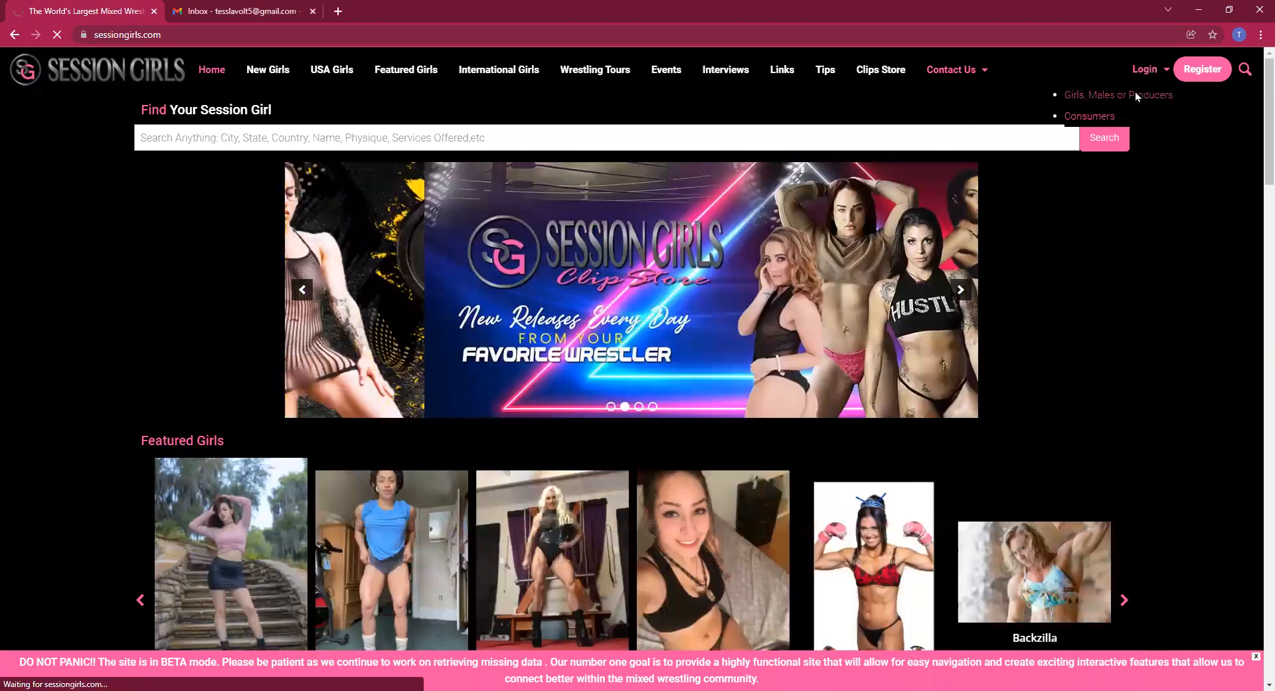
{"action": "left_click", "coordinate": [1136, 95]}
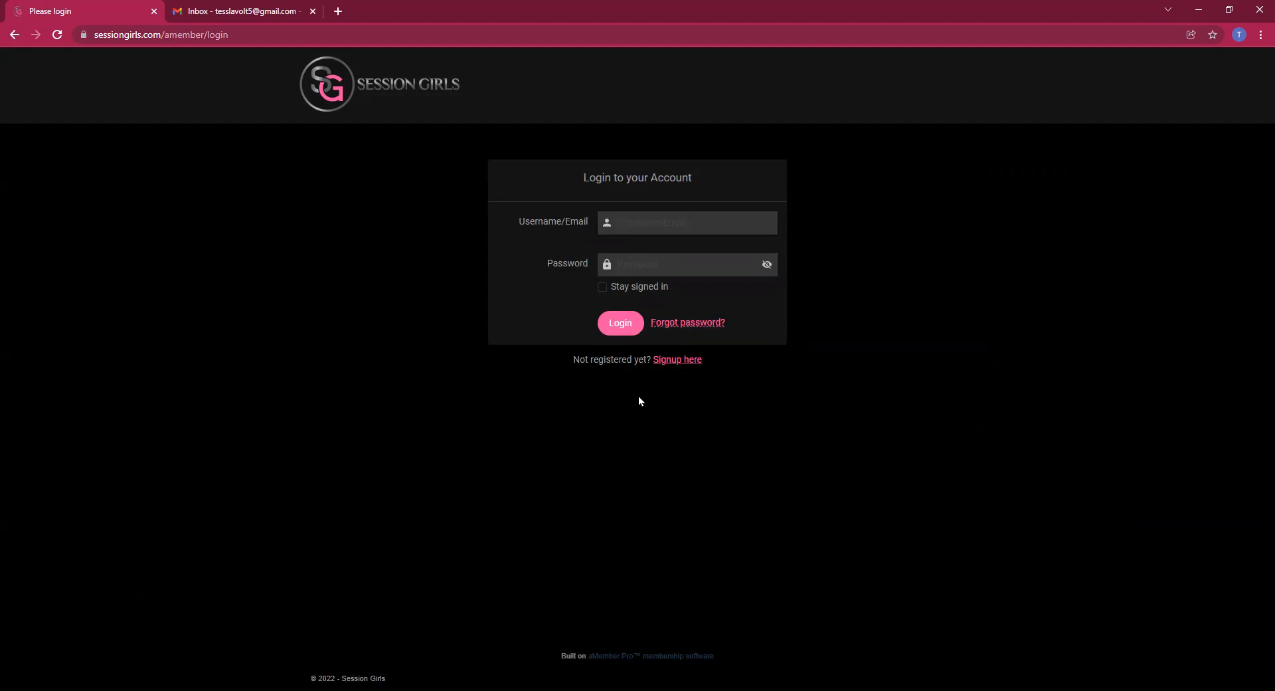
On the signup page, enter the account's Gmail address and a username
{"action": "left_click", "coordinate": [685, 366]}
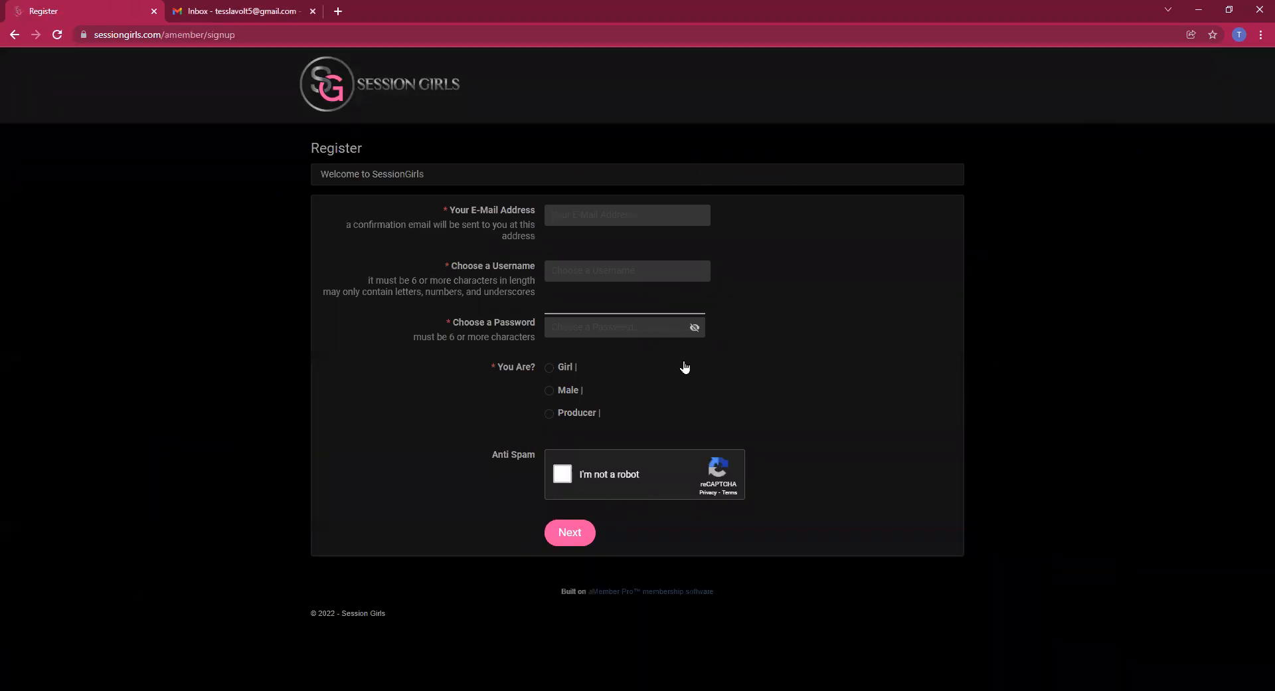
{"action": "left_click", "coordinate": [583, 216]}
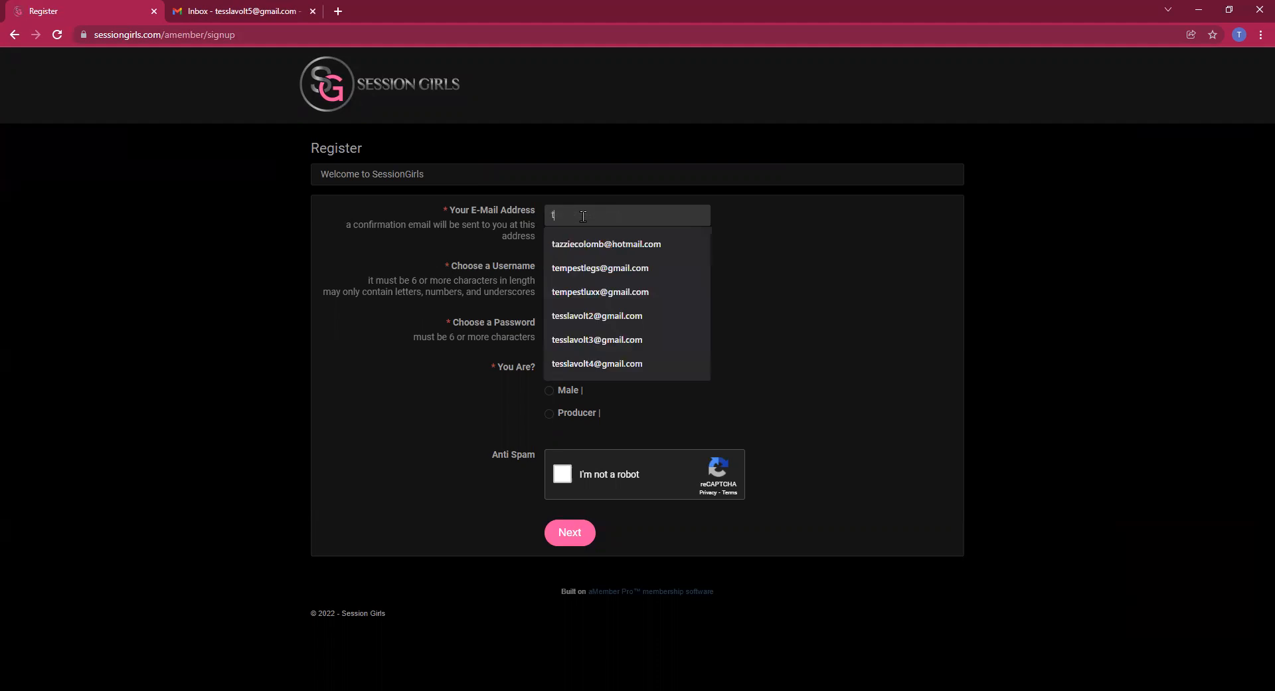
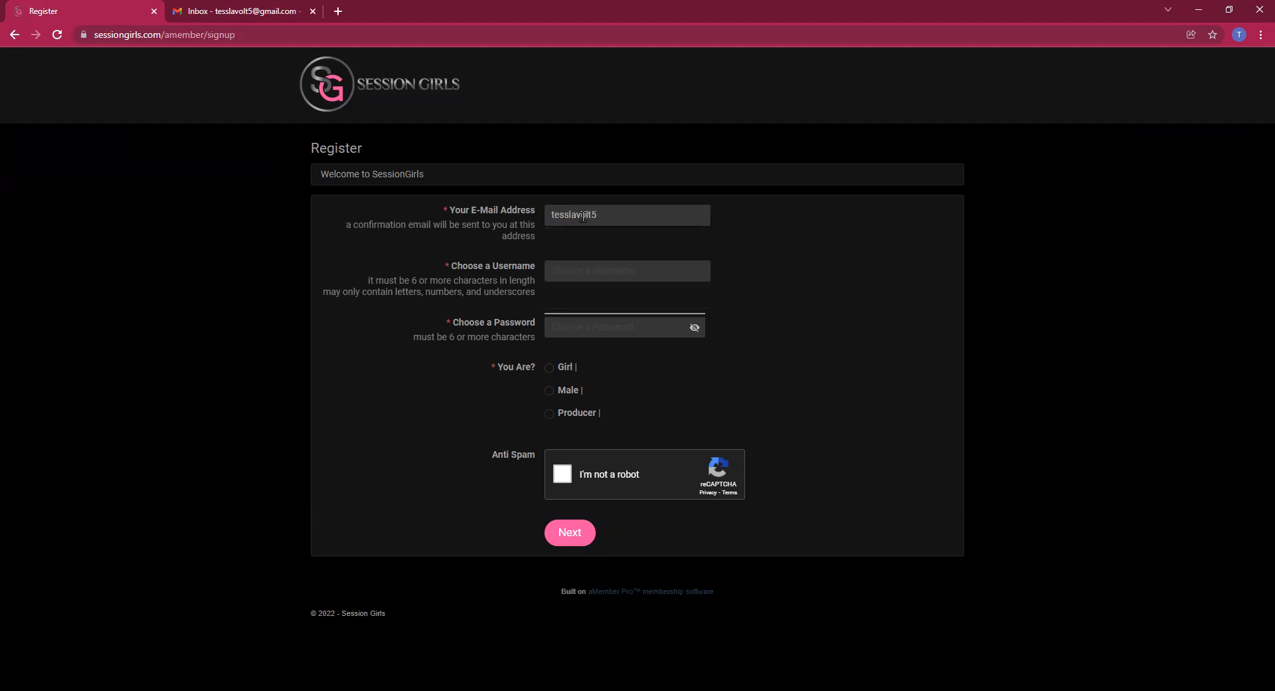
{"action": "left_click", "coordinate": [579, 269]}
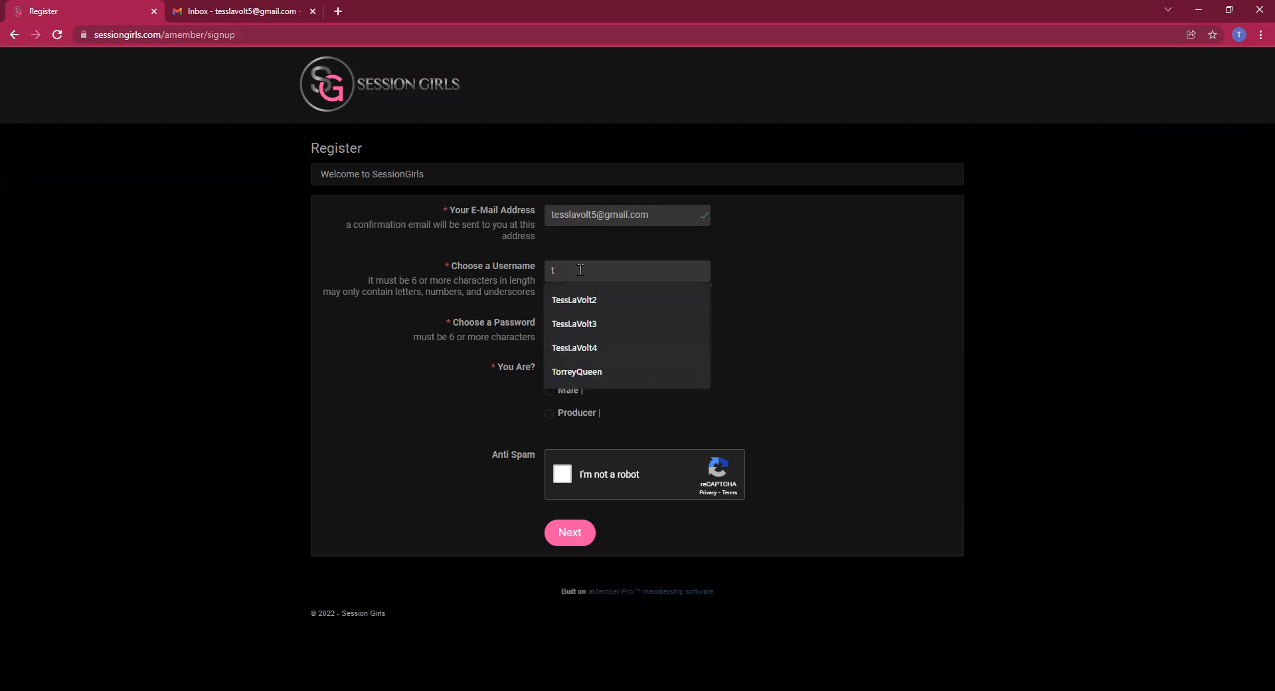
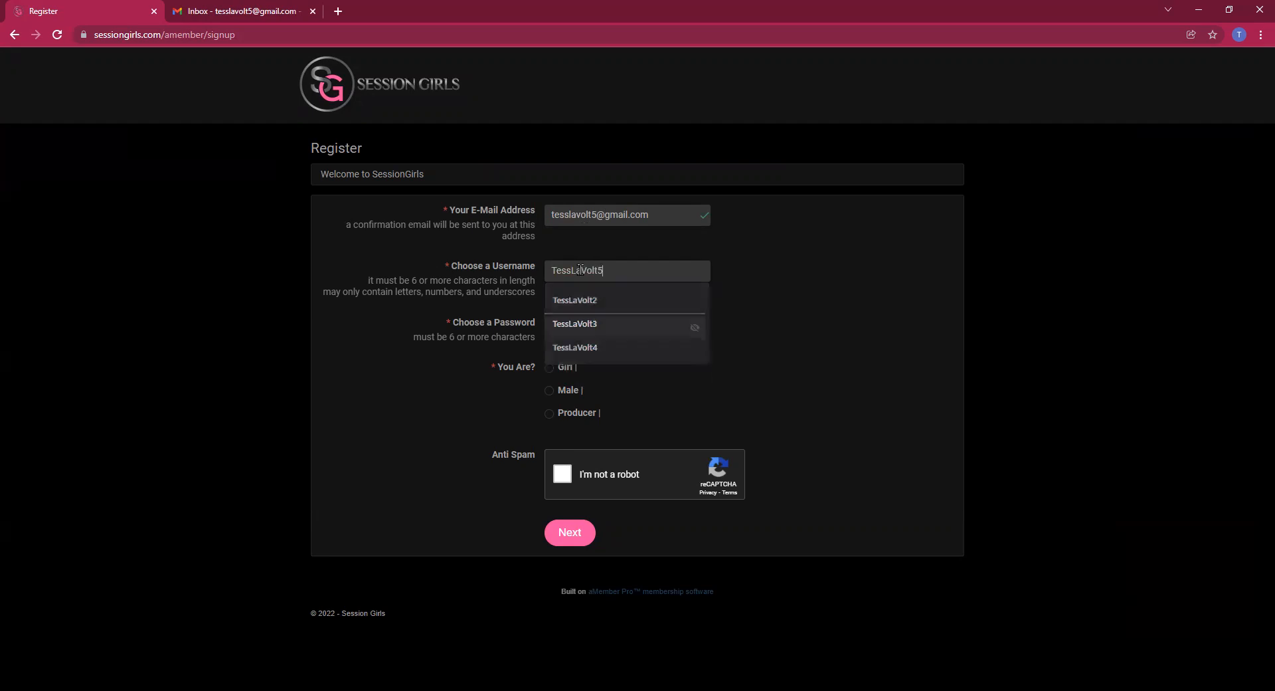
Set the account password, register as Girl, pass reCAPTCHA, submit, then go to the Gmail inbox
{"action": "left_click", "coordinate": [569, 327]}
{"action": "type", "text": "••••••••"}
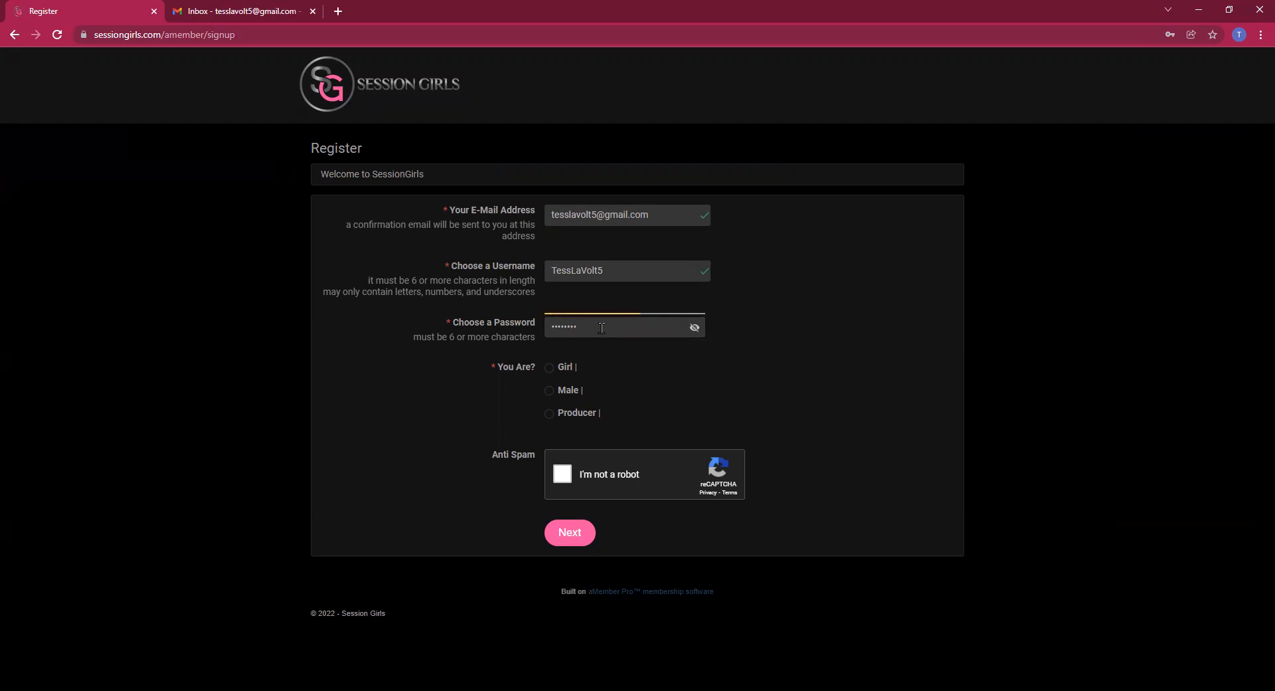
{"action": "left_click_drag", "start_coordinate": [601, 327], "coordinate": [515, 353]}
{"action": "key", "text": "BackSpace"}
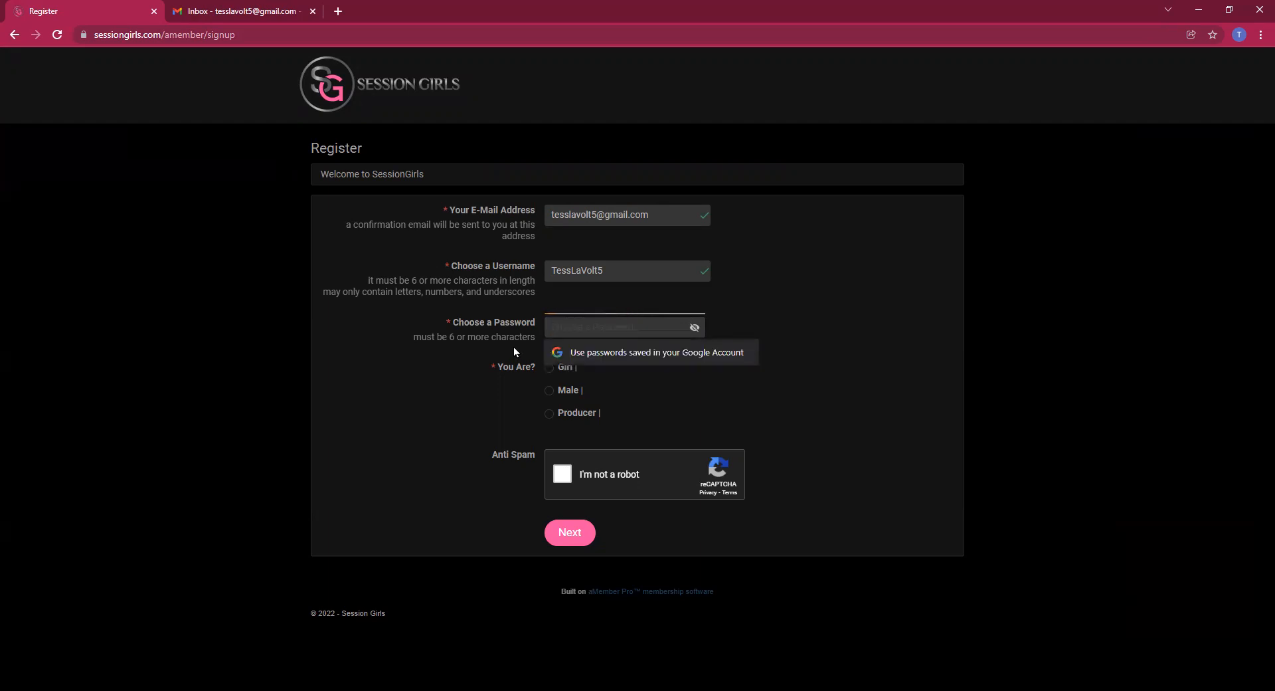
{"action": "type", "text": "••••••••"}
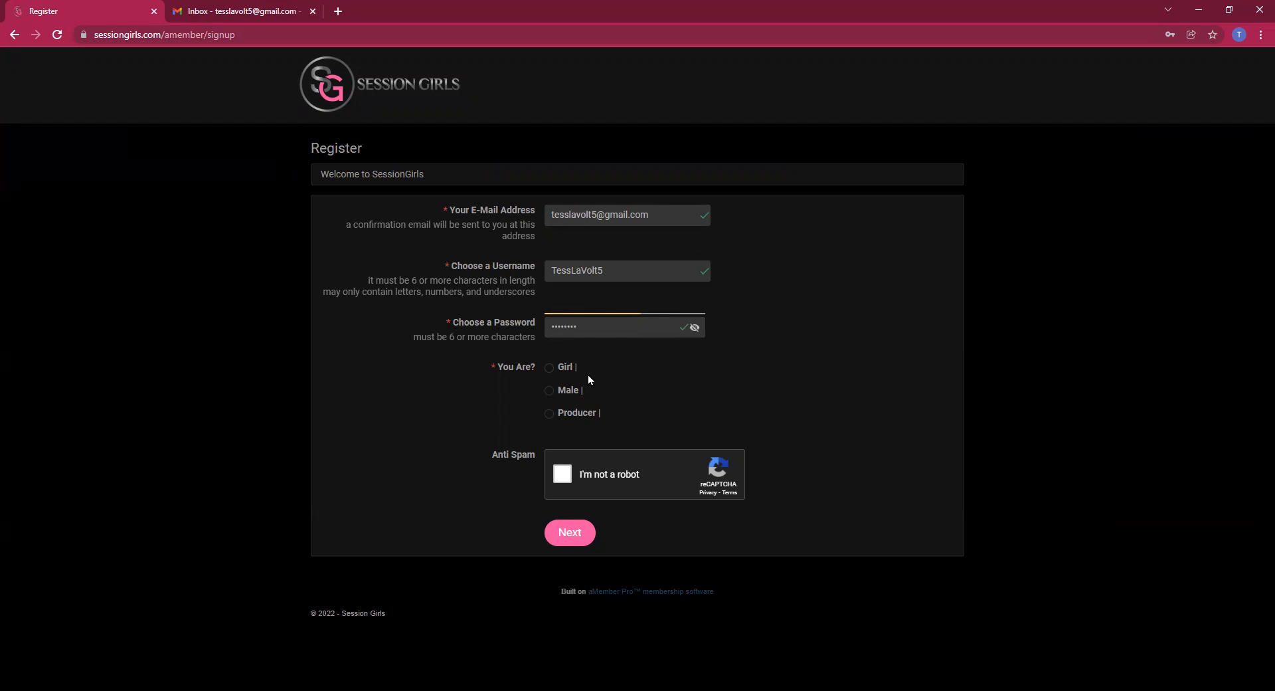
{"action": "left_click", "coordinate": [550, 369]}
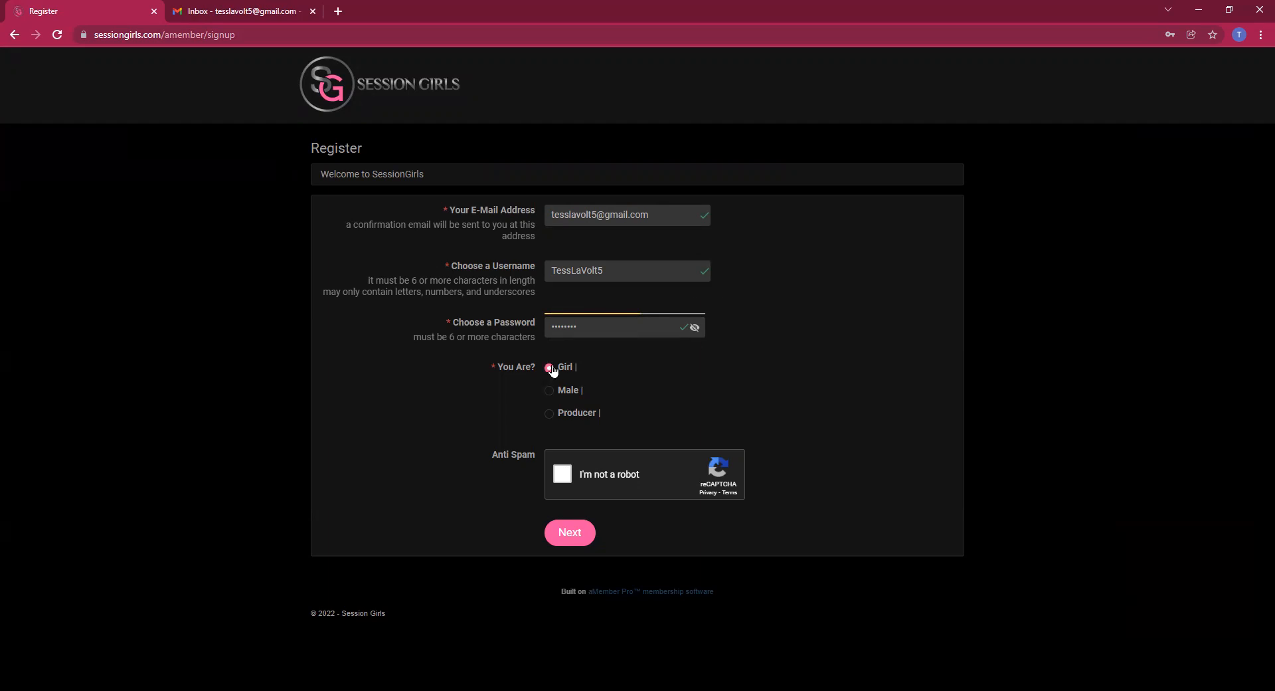
{"action": "left_click", "coordinate": [563, 475]}
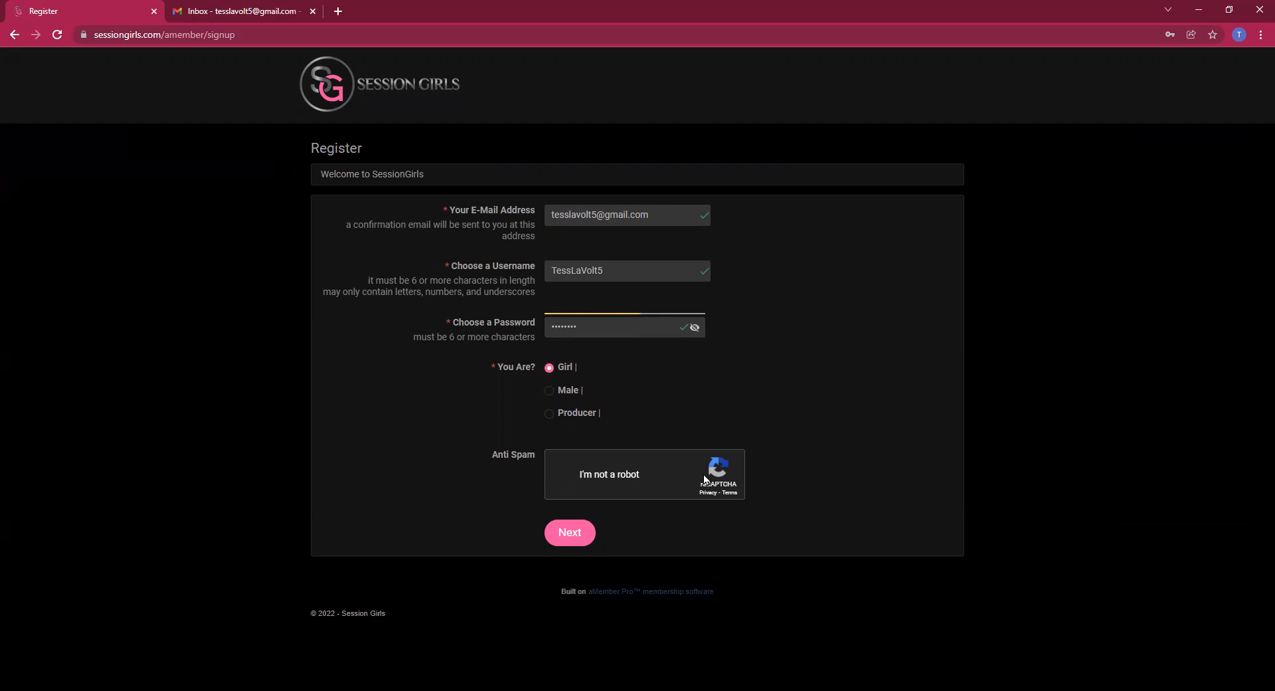
{"action": "left_click", "coordinate": [567, 539]}
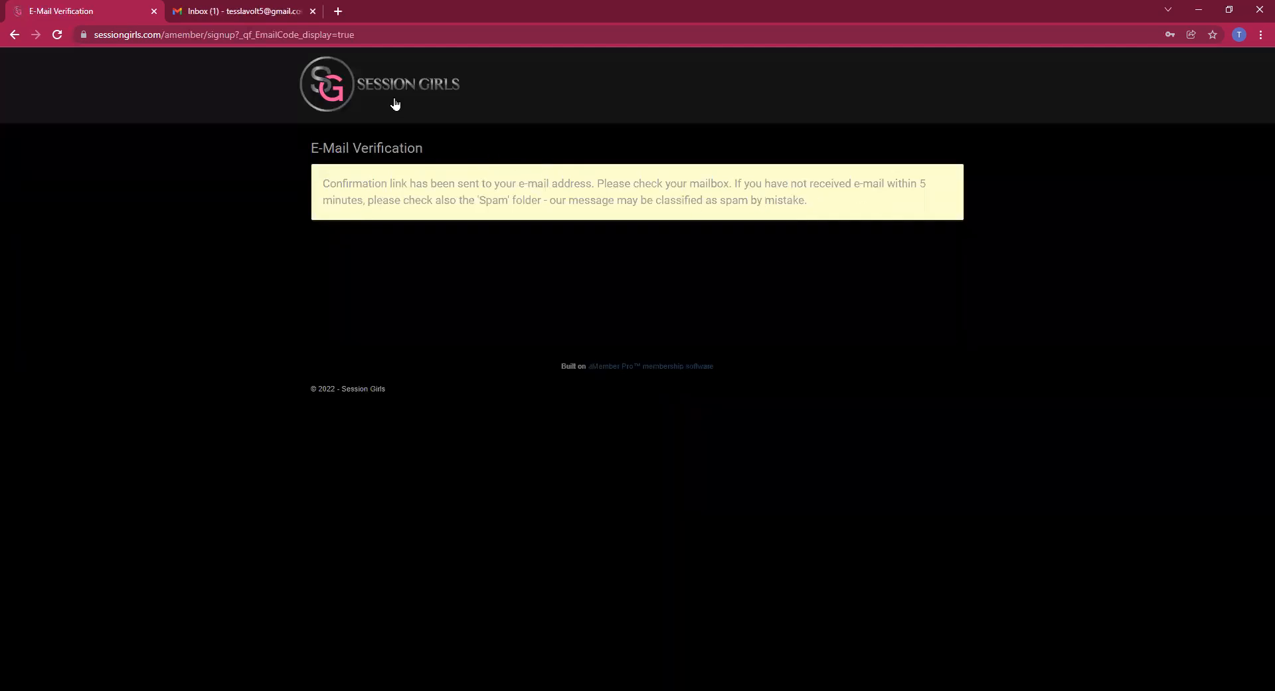
{"action": "left_click", "coordinate": [261, 12]}
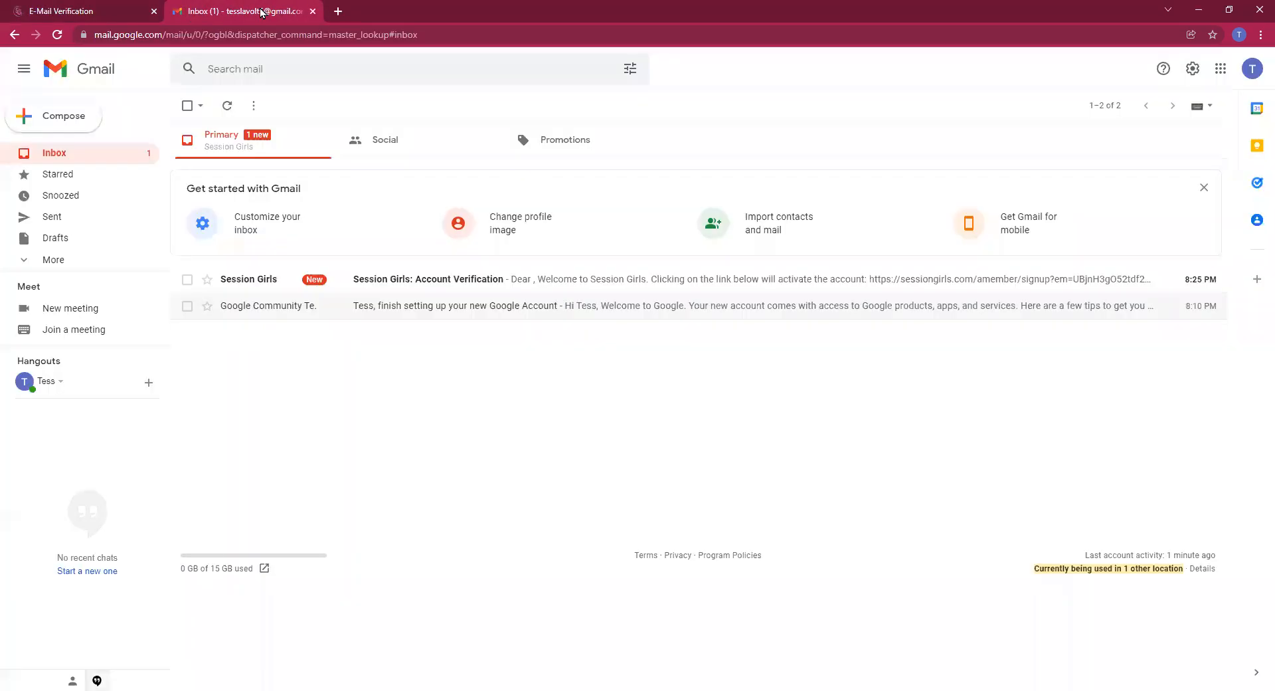
Open the 'Session Girls: Account Verification' e-mail and follow its activation link
{"action": "left_click", "coordinate": [601, 284]}
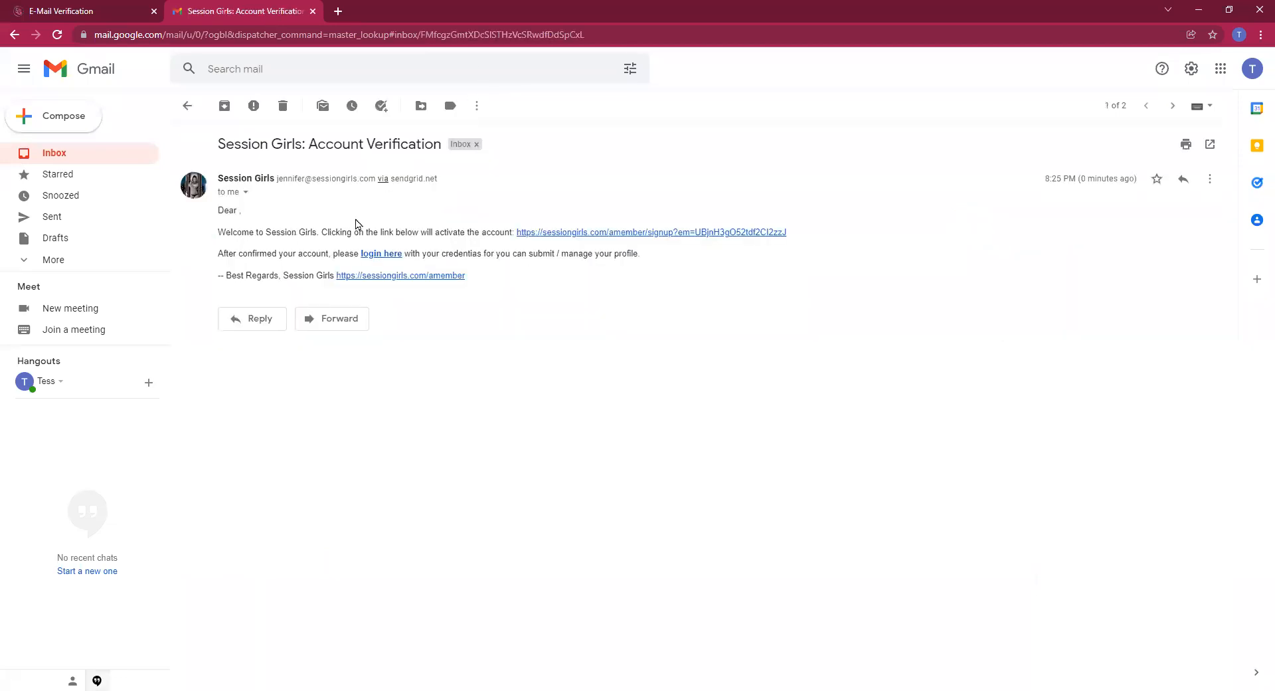
{"action": "left_click", "coordinate": [674, 233]}
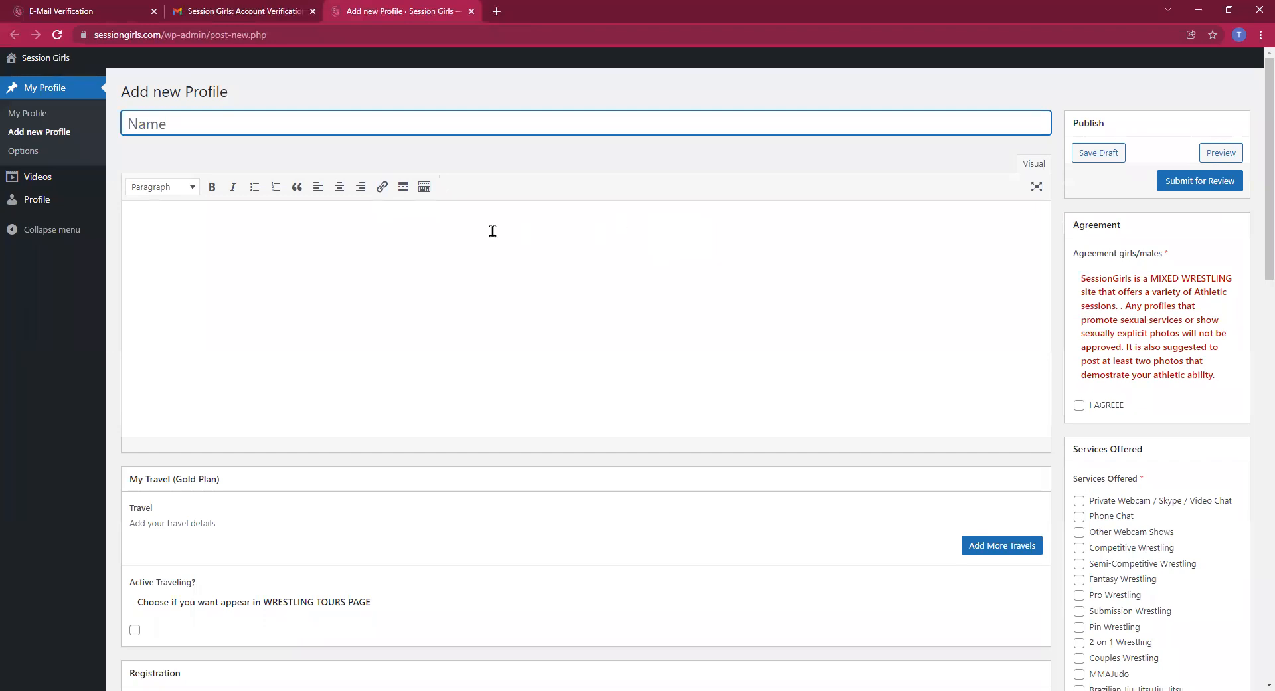
Enter the performer's name as the profile title and move into the description body
{"action": "left_click", "coordinate": [180, 222]}
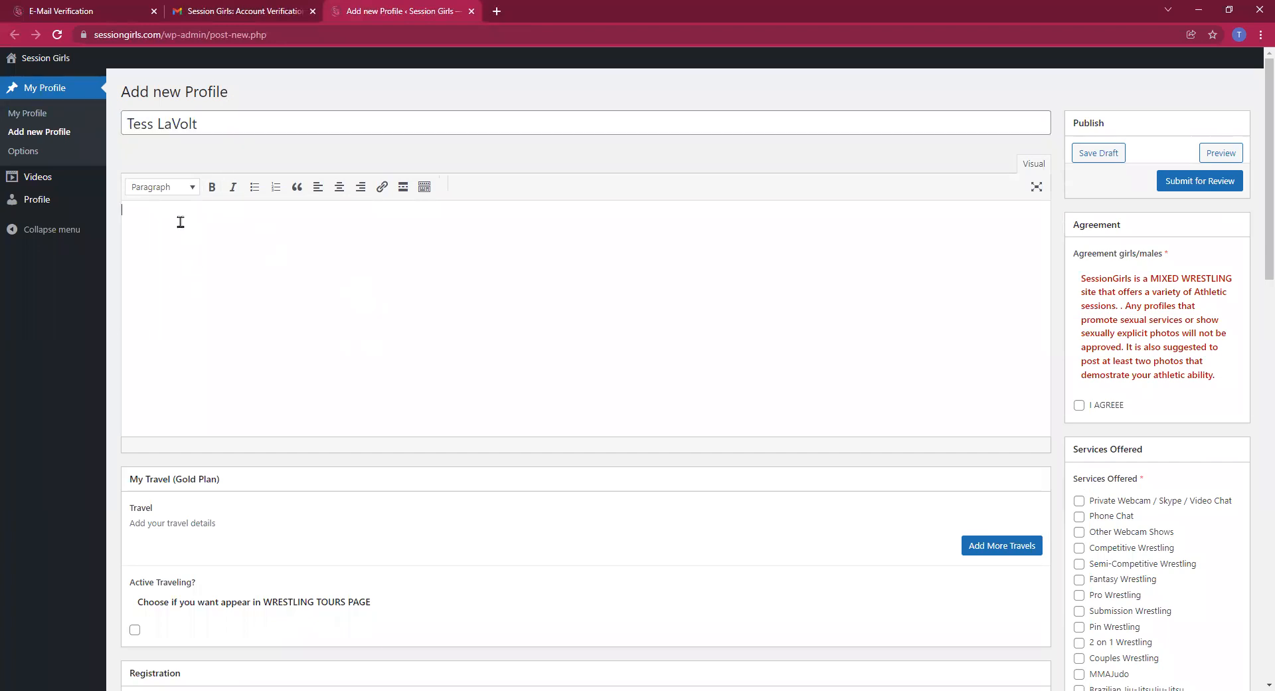
{"action": "type", "text": "Abo"}
{"action": "key", "text": "BackSpace"}
{"action": "key", "text": "BackSpace"}
{"action": "key", "text": "BackSpace"}
{"action": "key", "text": "alt+Tab"}
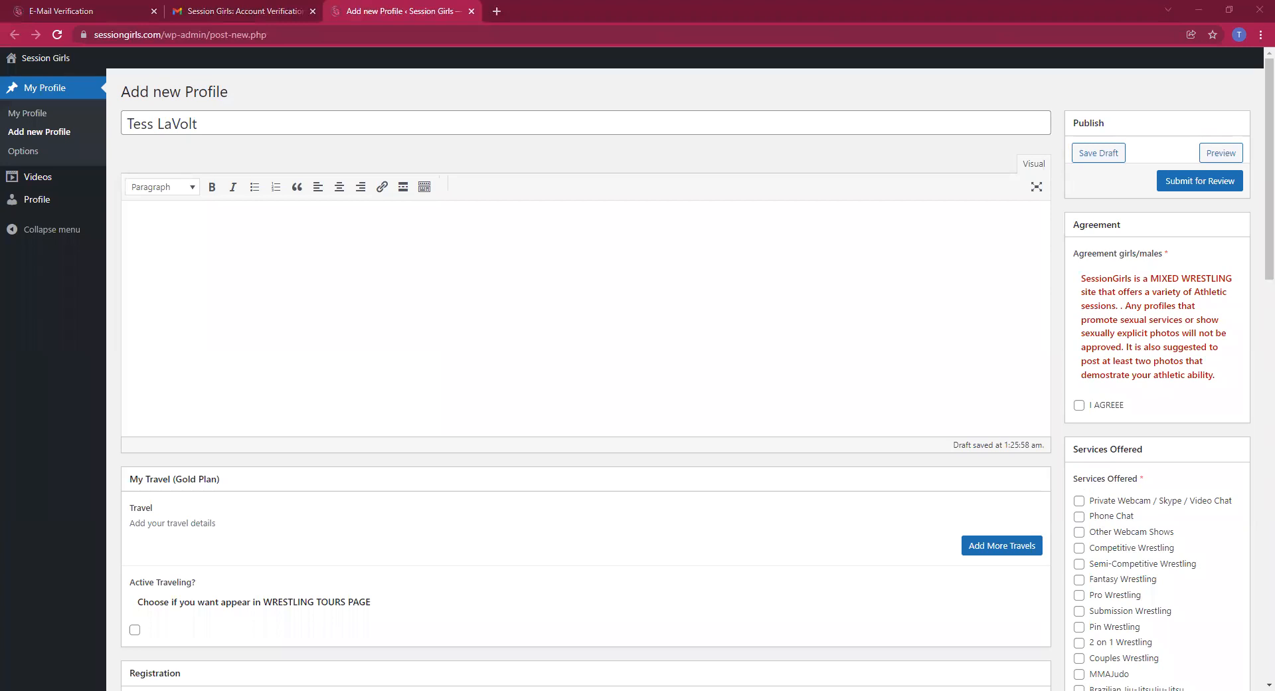
Paste the prepared Who/What/When/Where/How/Why demo text into the description editor
{"action": "right_click", "coordinate": [192, 239]}
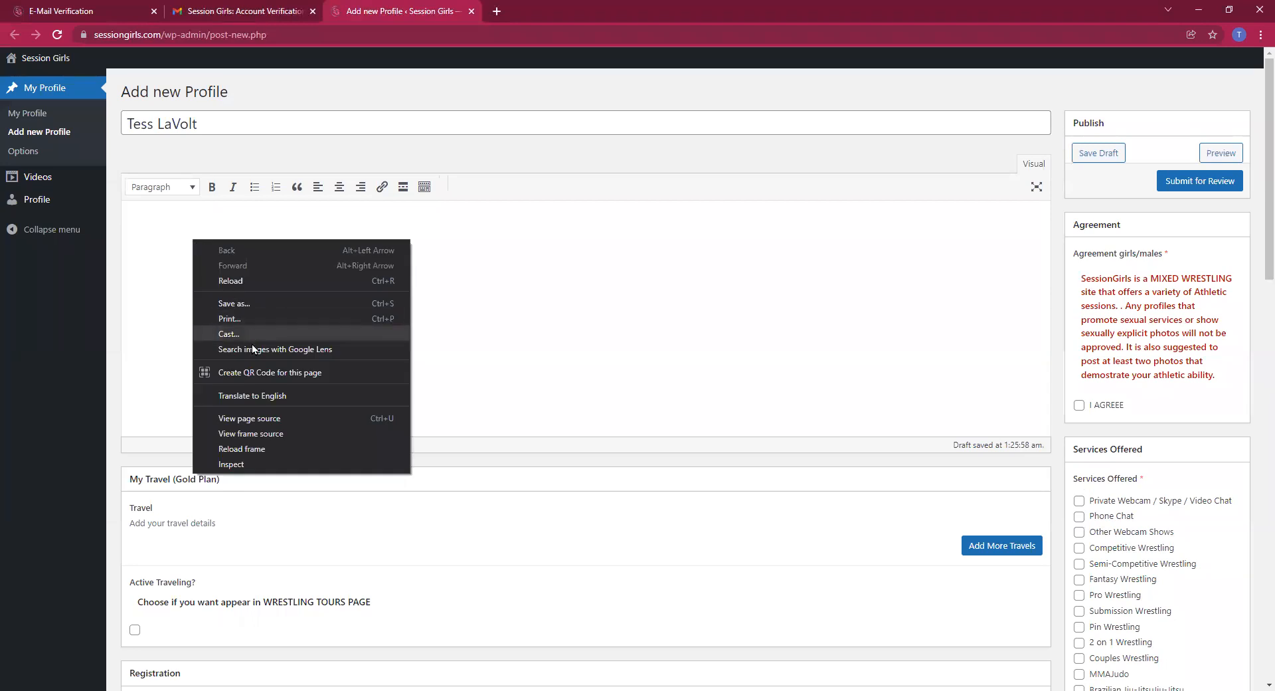
{"action": "right_click", "coordinate": [177, 227]}
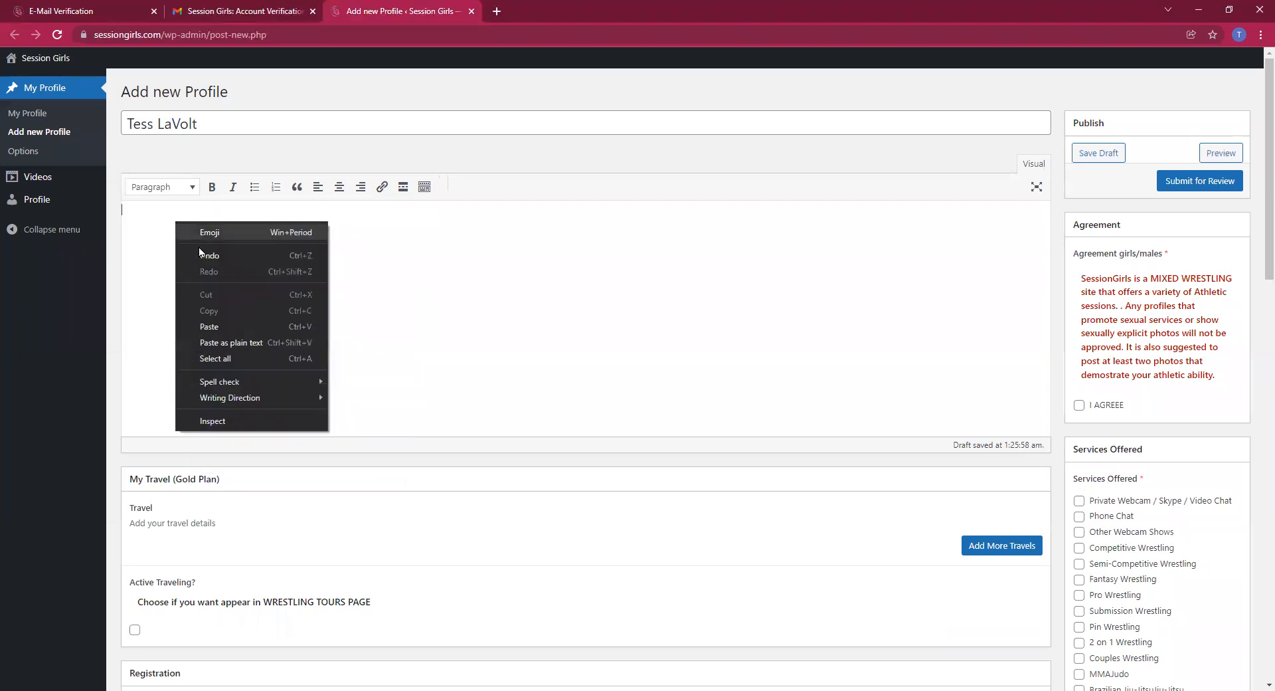
{"action": "left_click", "coordinate": [225, 322]}
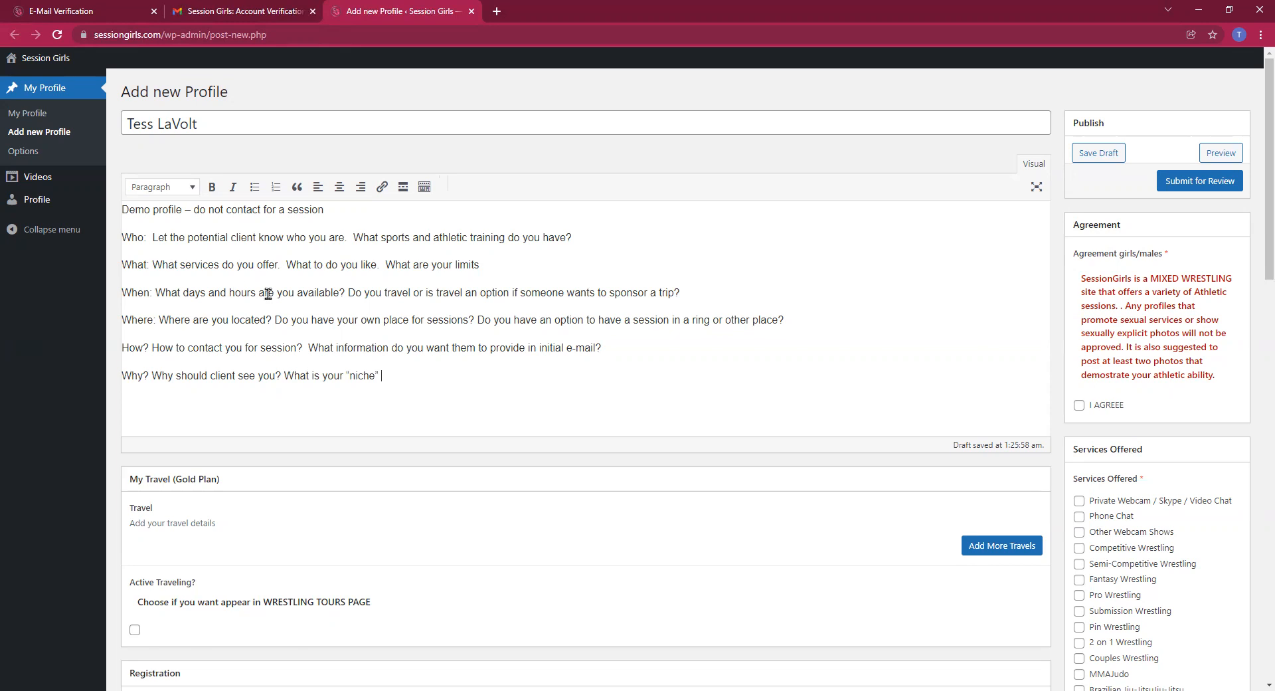
Add a travel row for New York City, New York from 01/27 to 01/28/2022
{"action": "scroll", "coordinate": [357, 297], "scroll_direction": "down", "scroll_amount": 2}
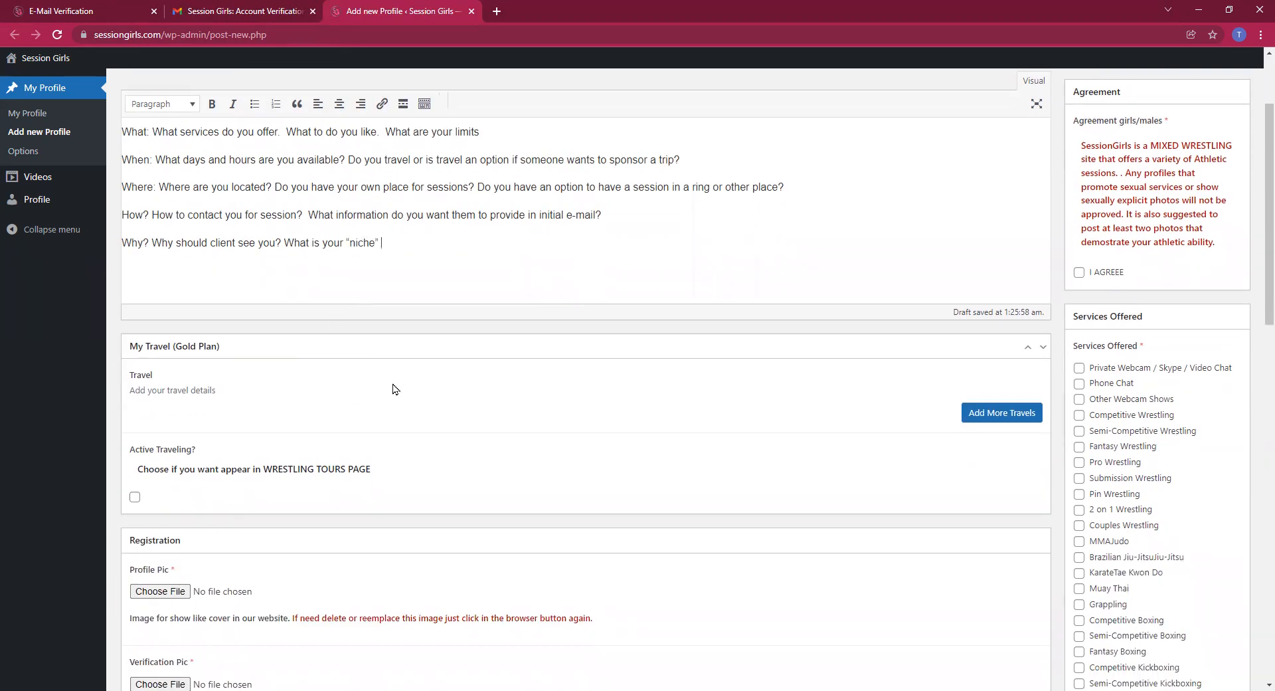
{"action": "left_click", "coordinate": [1004, 416]}
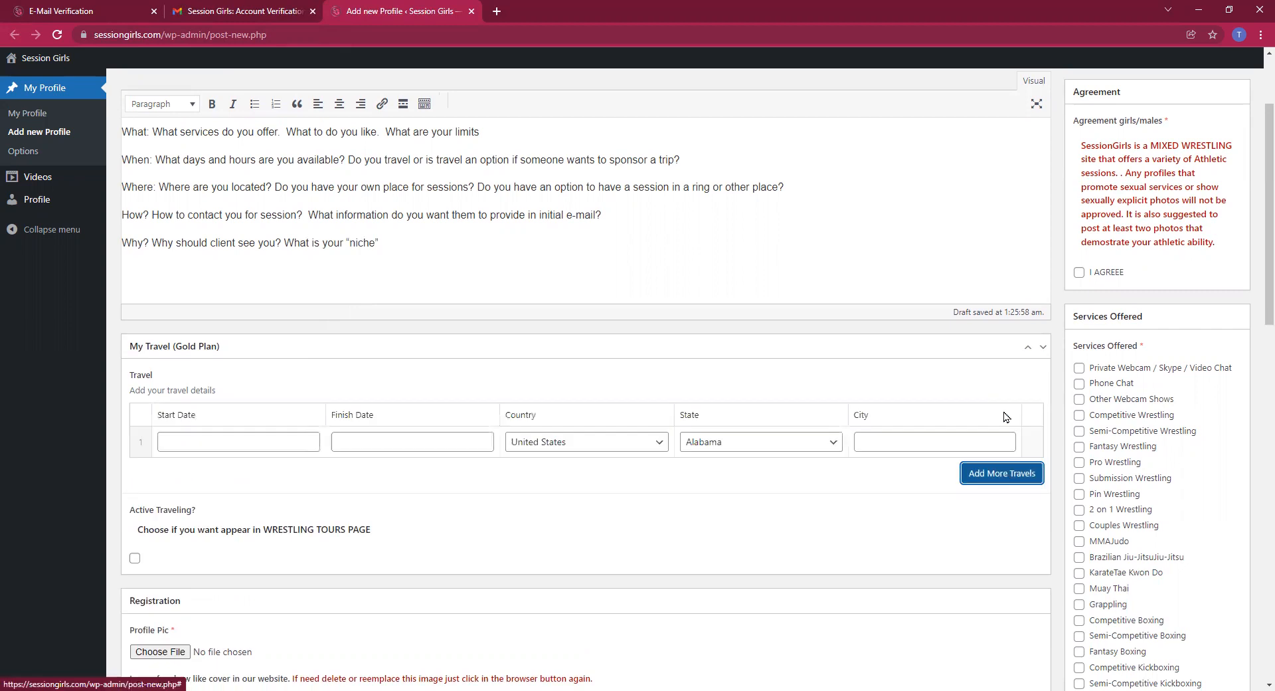
{"action": "left_click", "coordinate": [197, 441]}
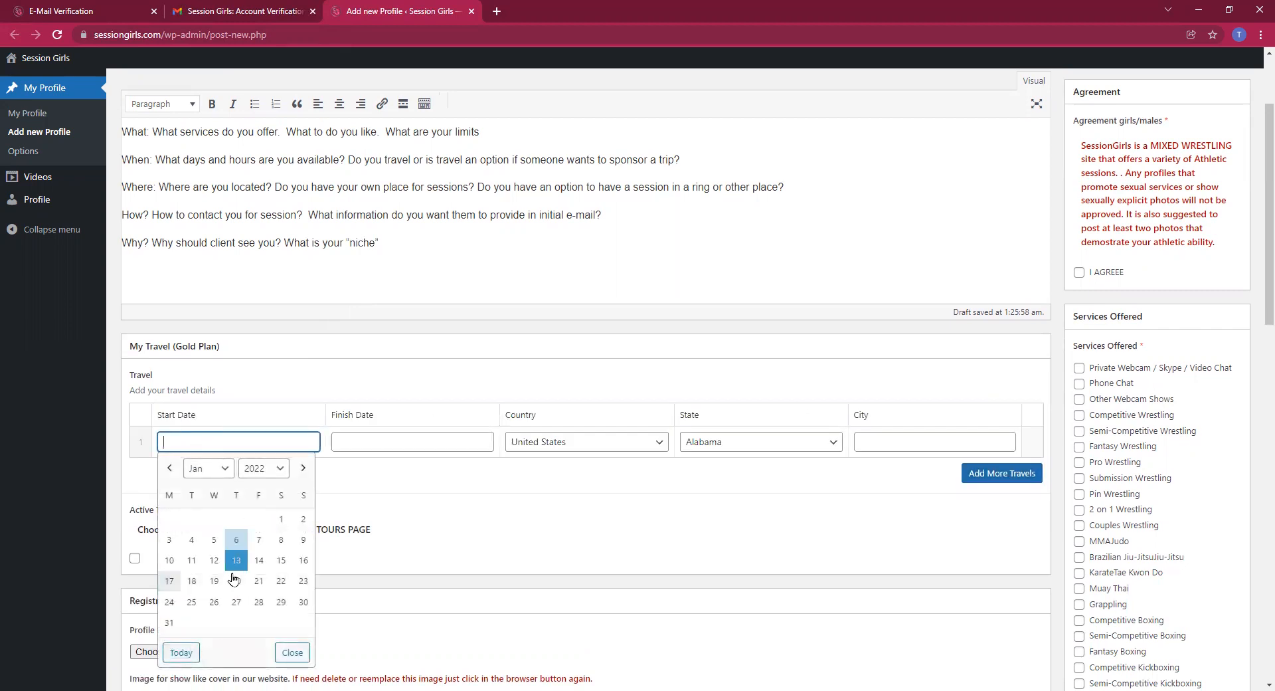
{"action": "left_click", "coordinate": [236, 602]}
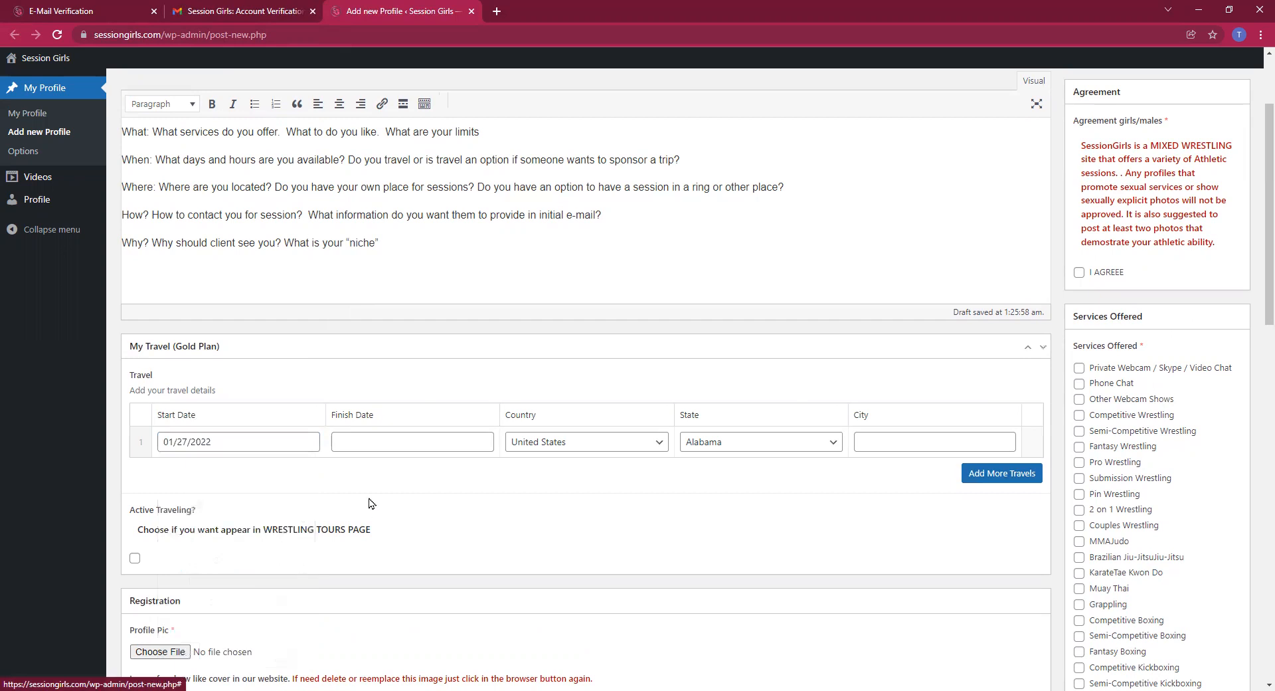
{"action": "left_click", "coordinate": [384, 443]}
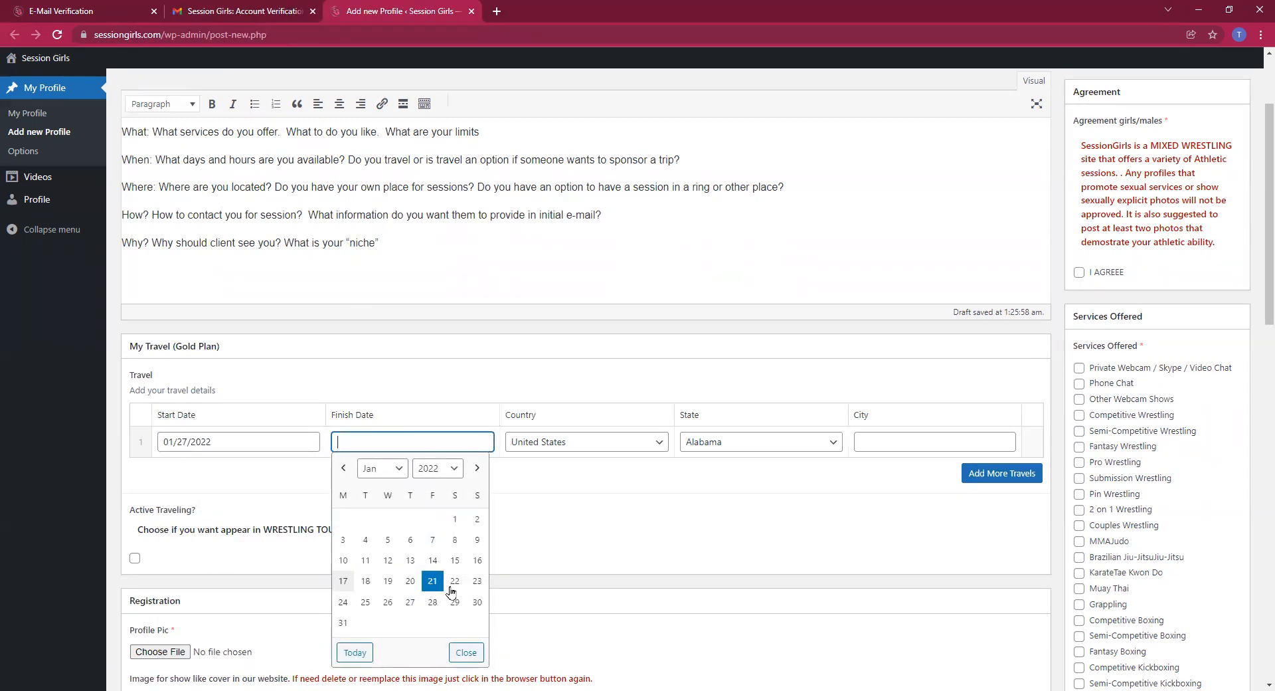
{"action": "left_click", "coordinate": [432, 602]}
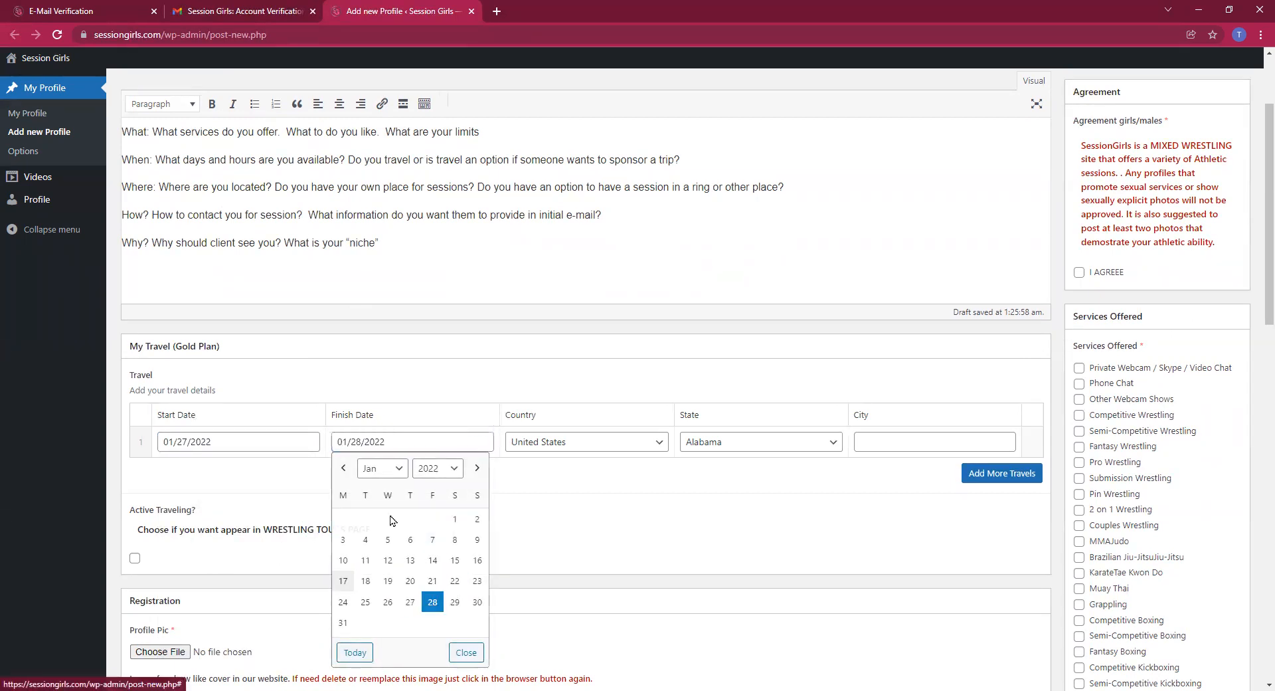
{"action": "left_click", "coordinate": [742, 442]}
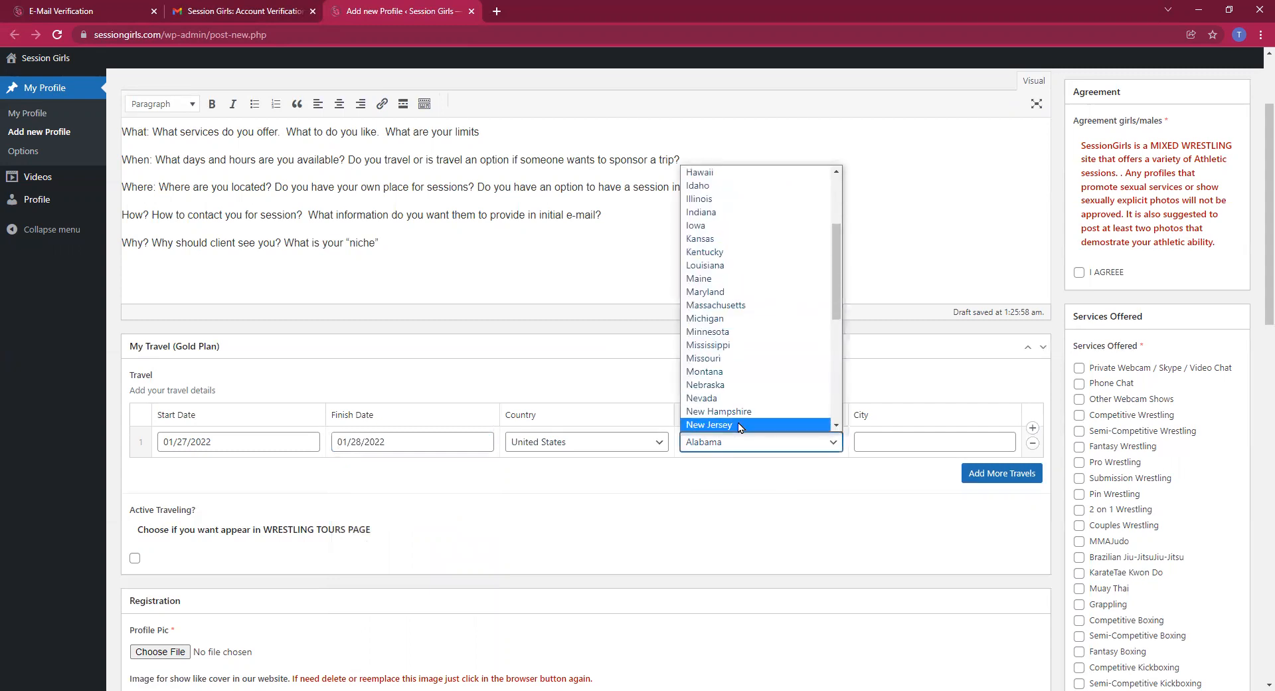
{"action": "scroll", "coordinate": [739, 420], "scroll_direction": "down", "scroll_amount": 2}
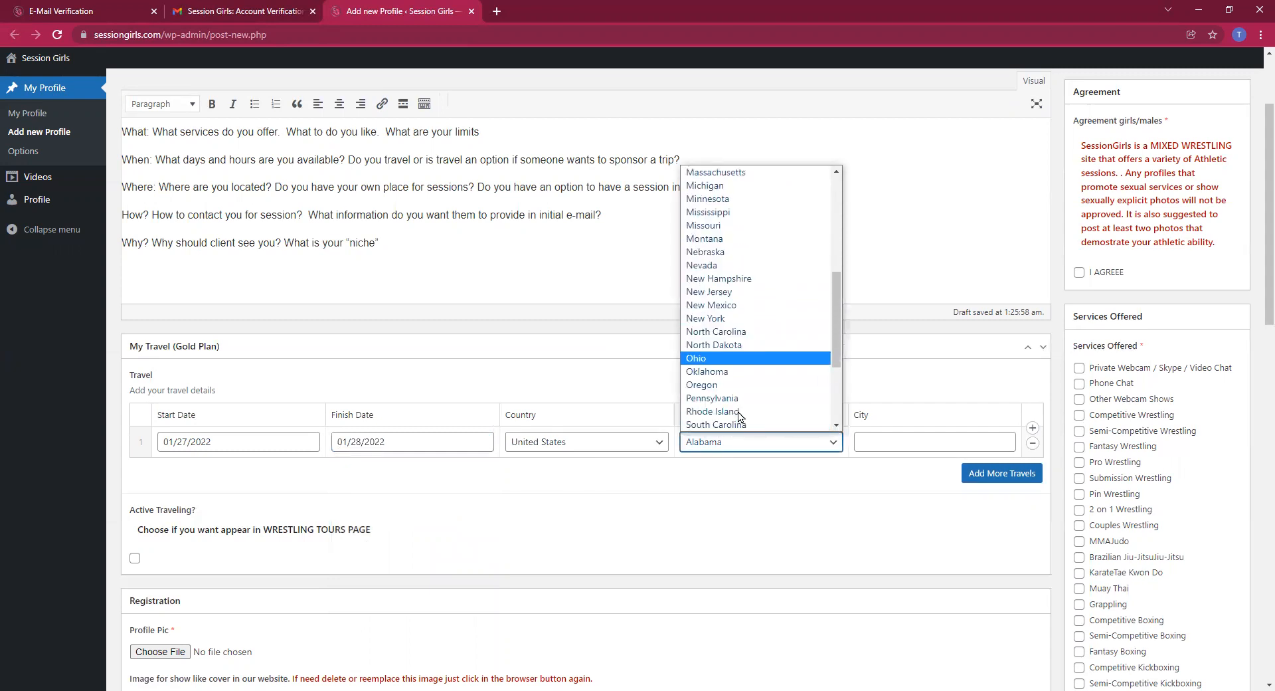
{"action": "left_click", "coordinate": [747, 319]}
{"action": "left_click", "coordinate": [896, 444]}
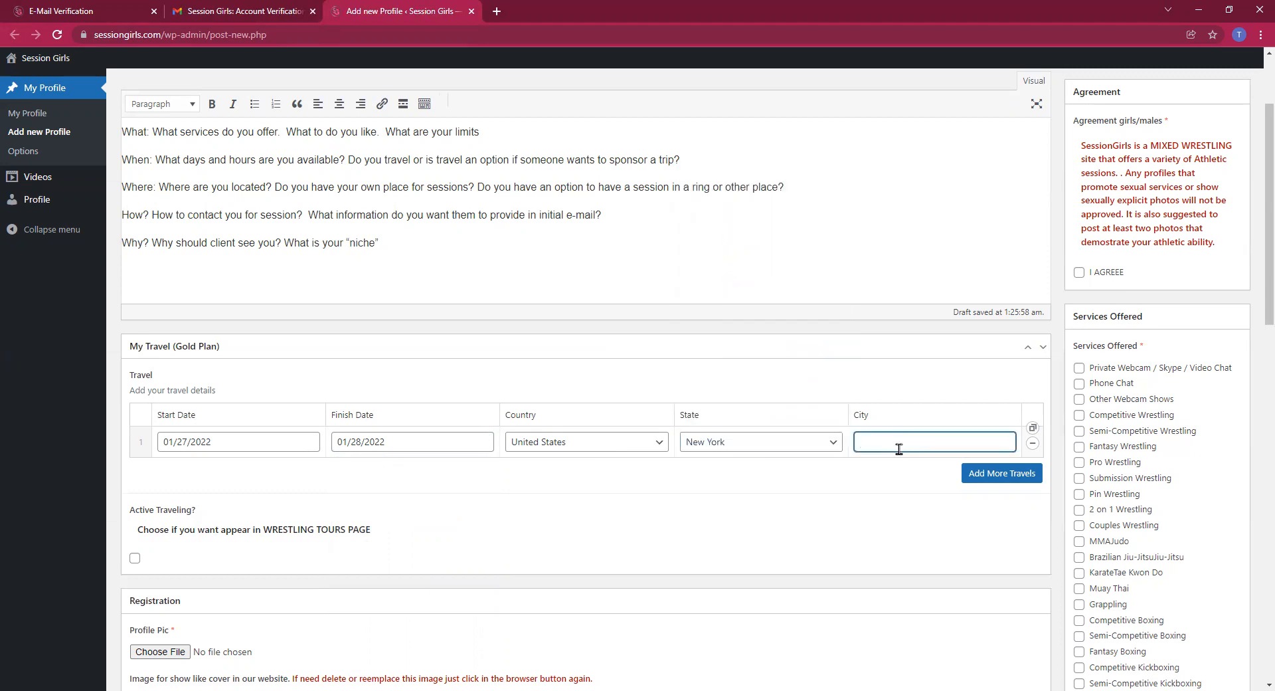
{"action": "type", "text": "New York City"}
Add a second travel row for Boston, Massachusetts from 01/28 to 01/29/2022
{"action": "left_click", "coordinate": [1009, 474]}
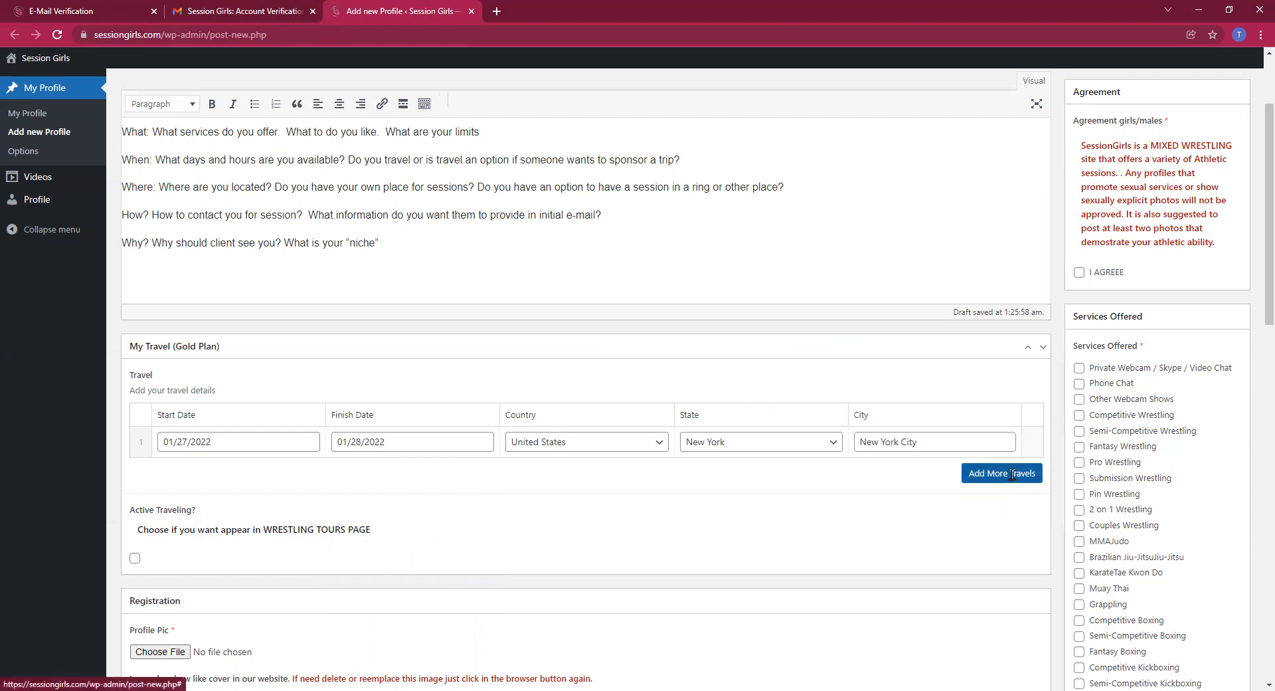
{"action": "left_click", "coordinate": [290, 474]}
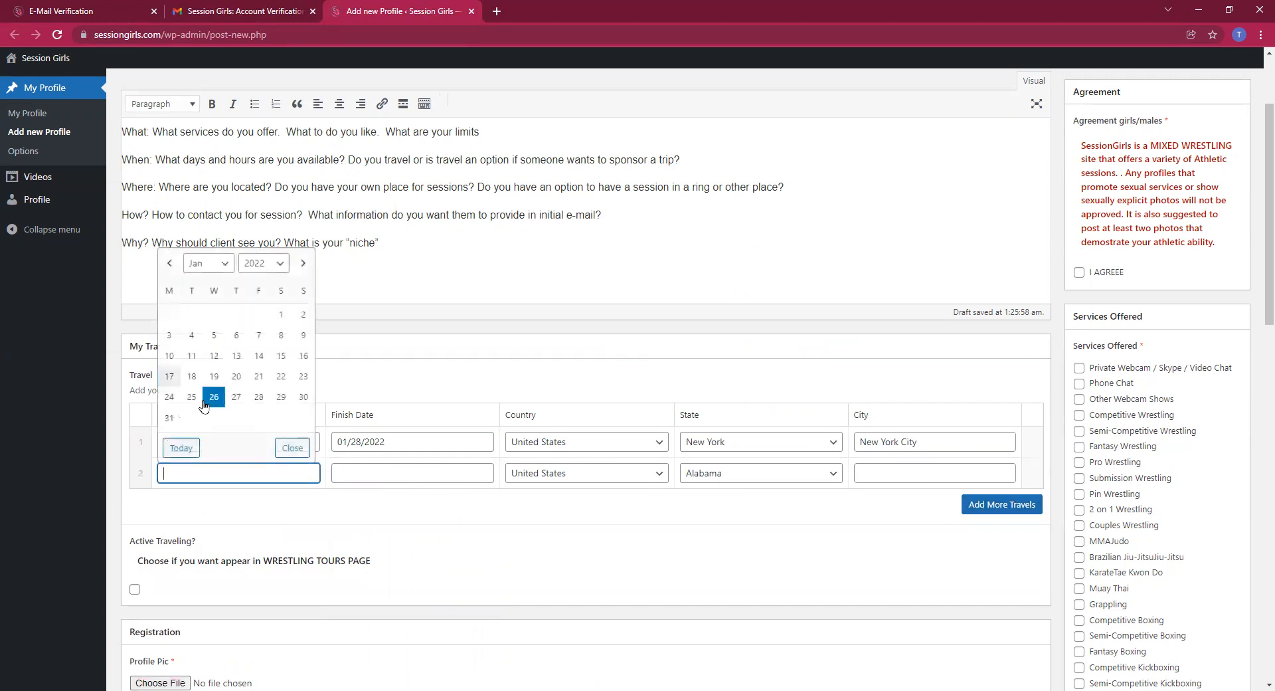
{"action": "left_click", "coordinate": [259, 396]}
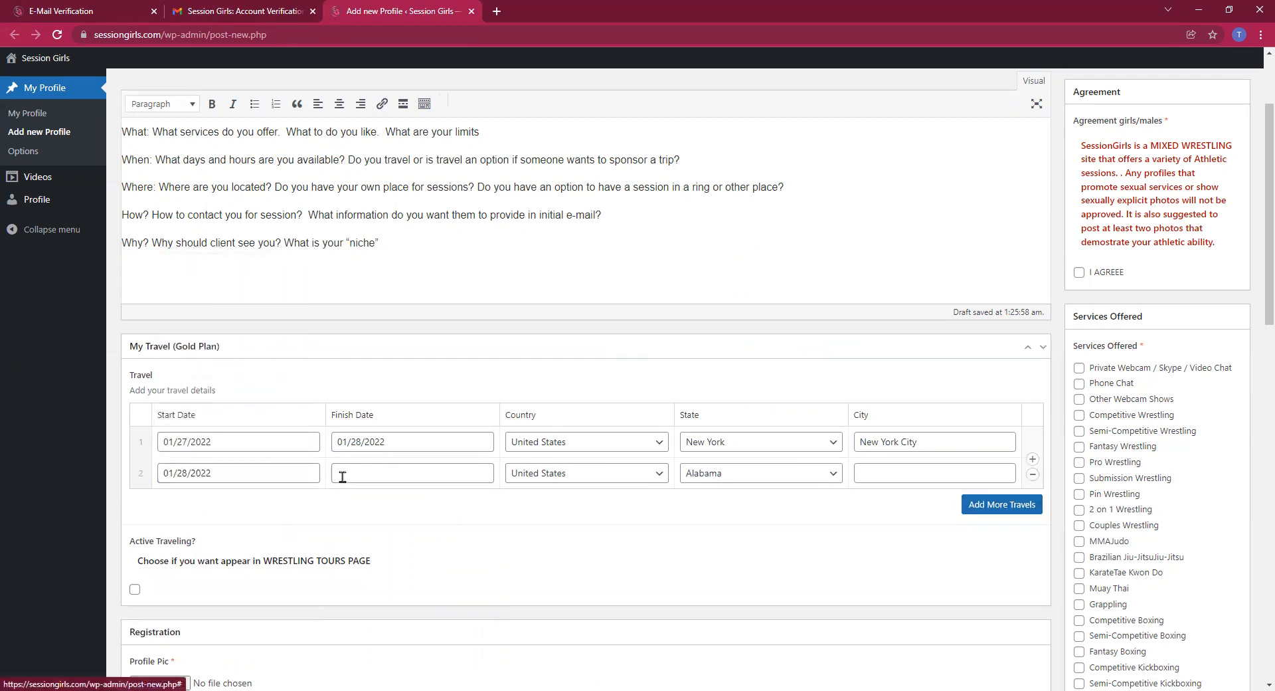
{"action": "left_click", "coordinate": [372, 475]}
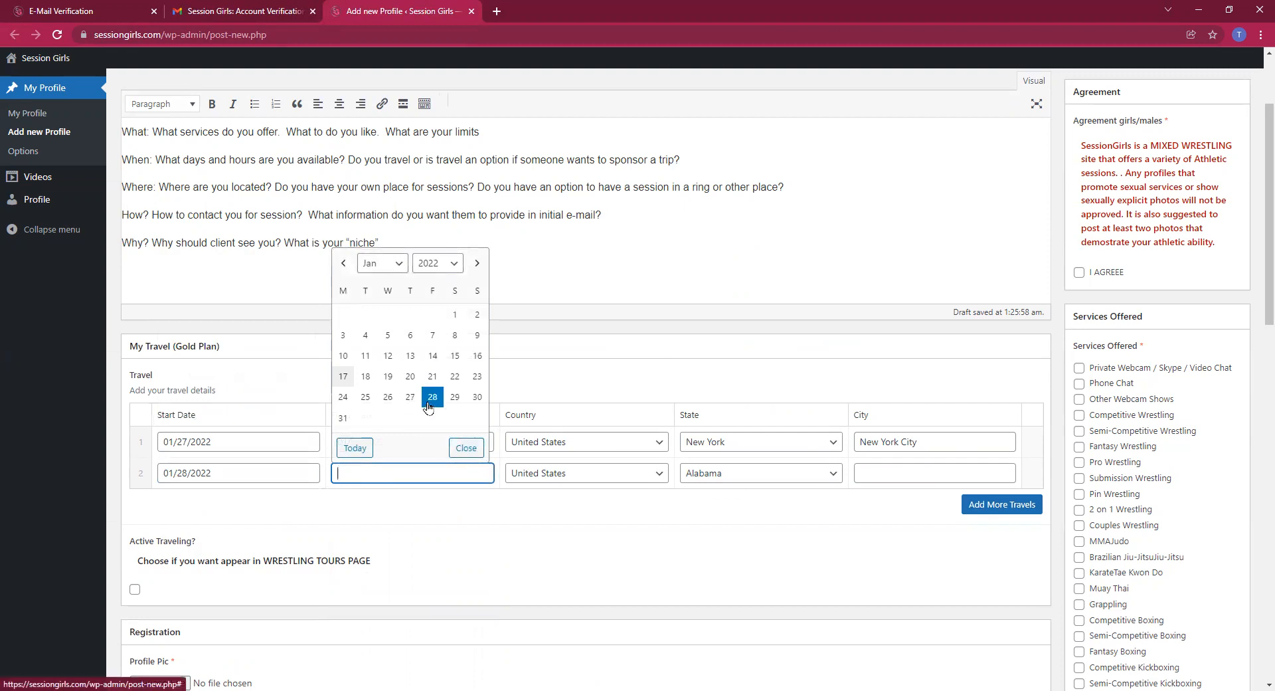
{"action": "left_click", "coordinate": [457, 397]}
{"action": "left_click", "coordinate": [726, 476]}
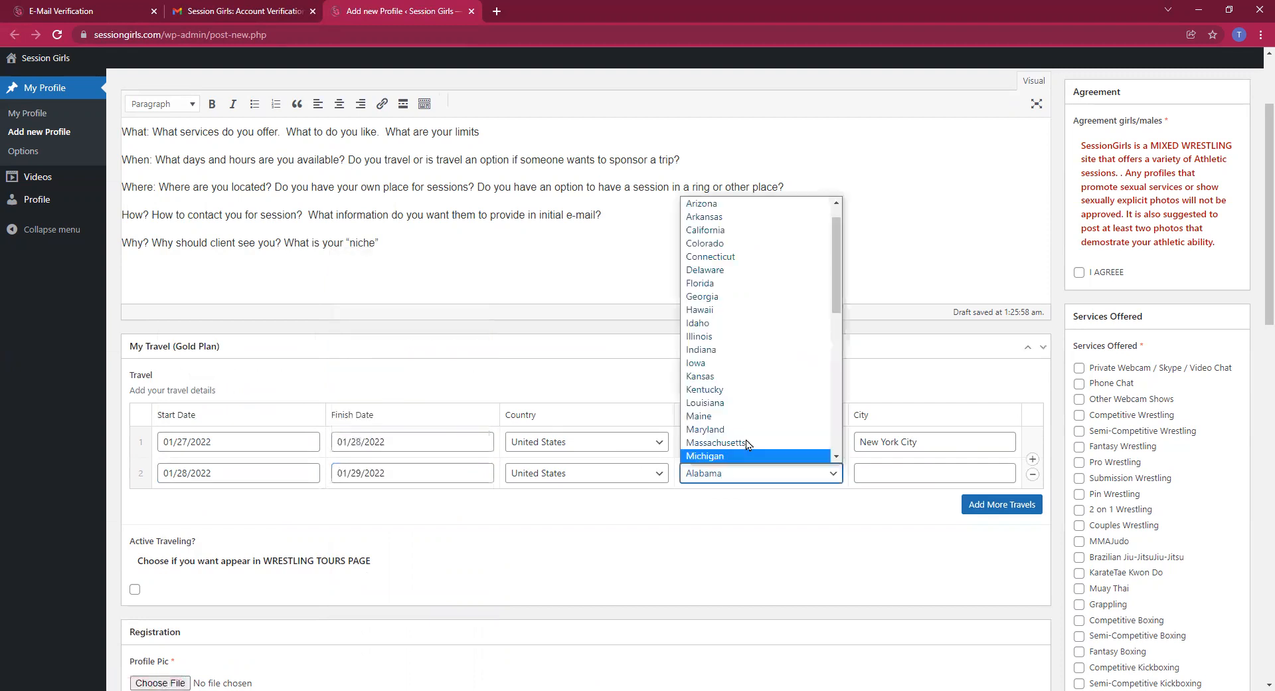
{"action": "scroll", "coordinate": [750, 442], "scroll_direction": "down", "scroll_amount": 2}
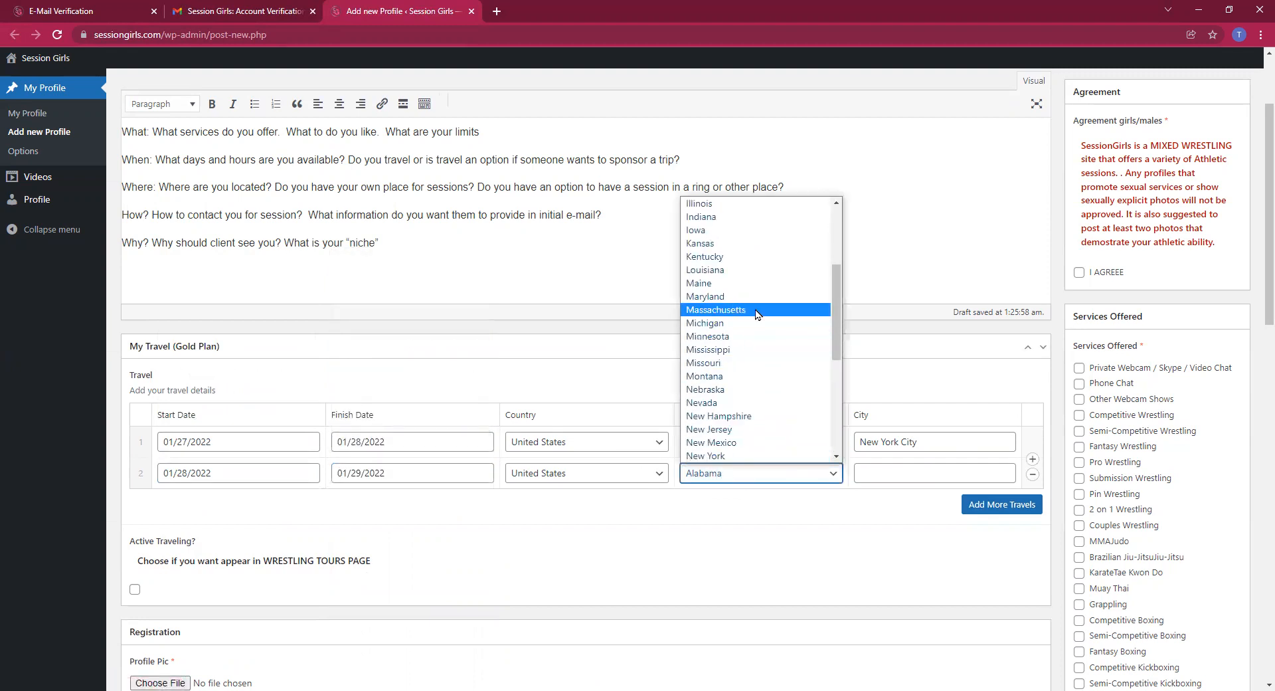
{"action": "left_click", "coordinate": [882, 473]}
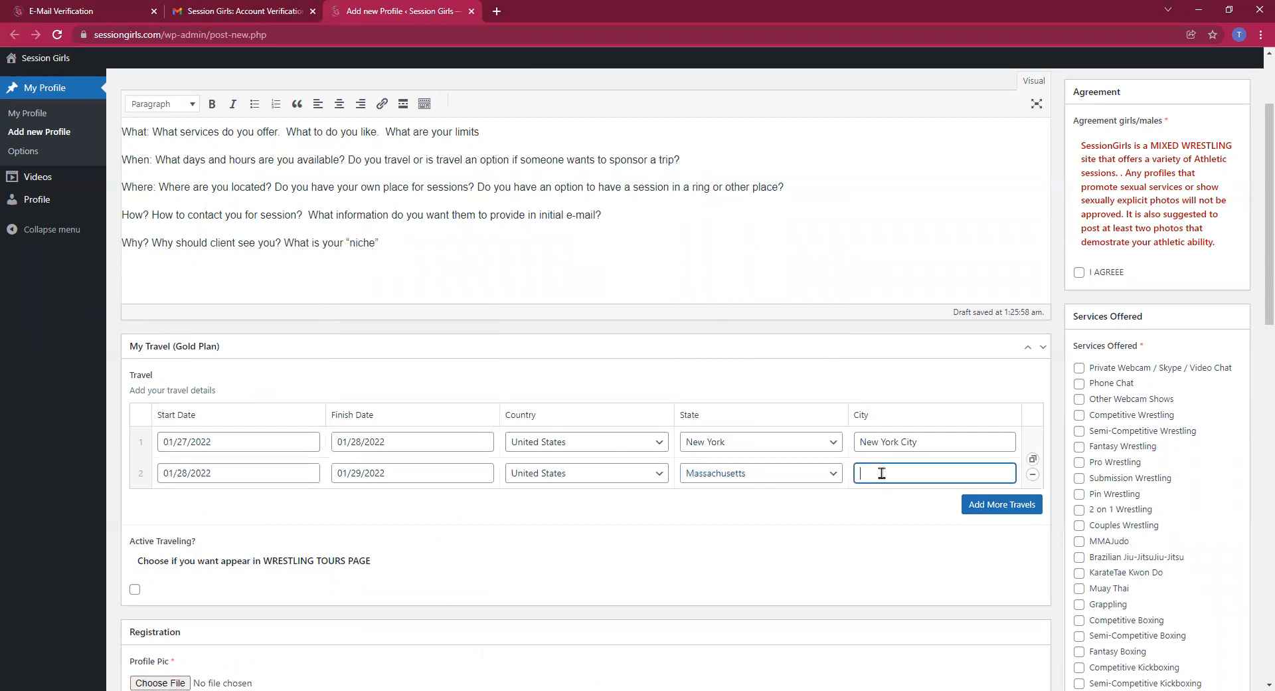
{"action": "type", "text": "B"}
Add a third travel row dated 01/31 to 02/02/2022 with country Hungary
{"action": "left_click", "coordinate": [984, 512]}
{"action": "left_click", "coordinate": [277, 506]}
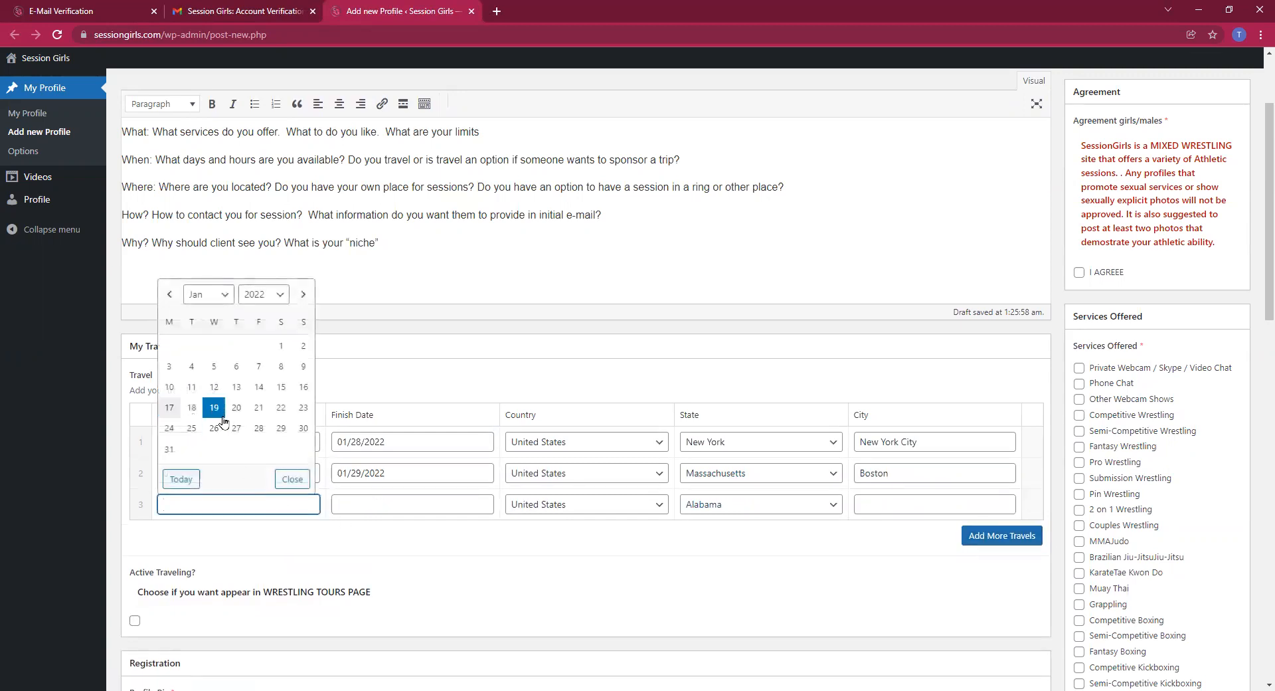
{"action": "left_click", "coordinate": [168, 449]}
{"action": "left_click", "coordinate": [412, 507]}
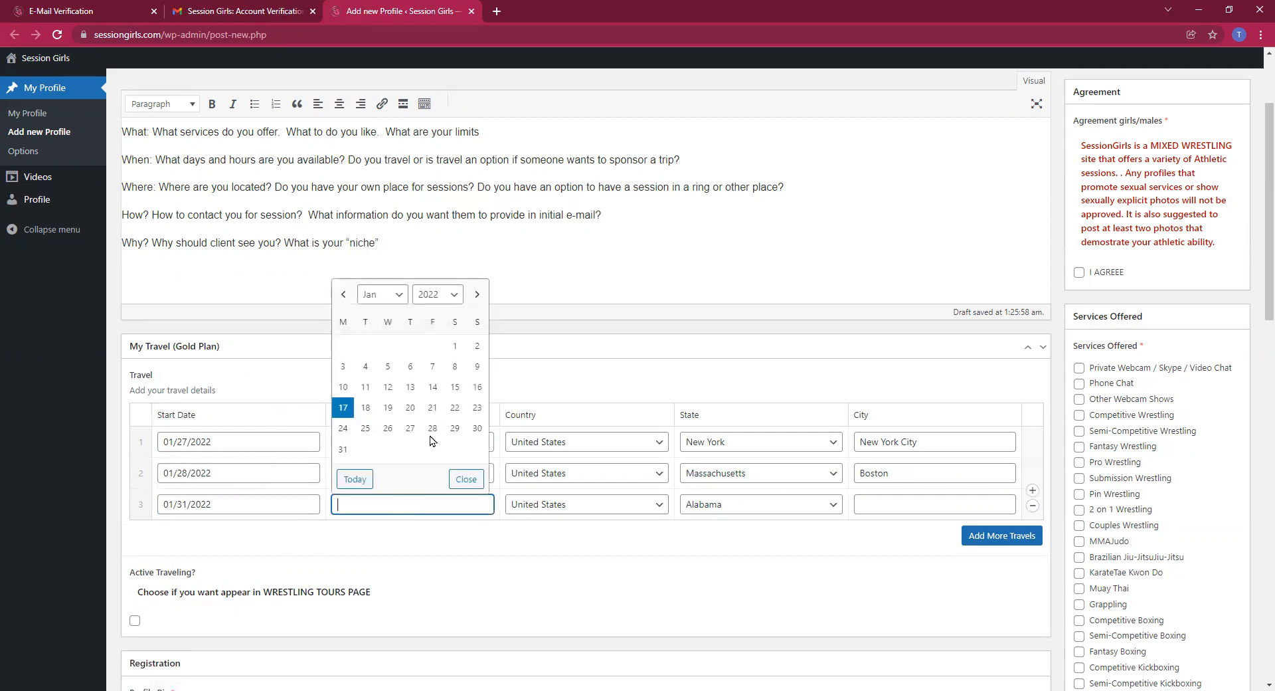
{"action": "left_click", "coordinate": [477, 294]}
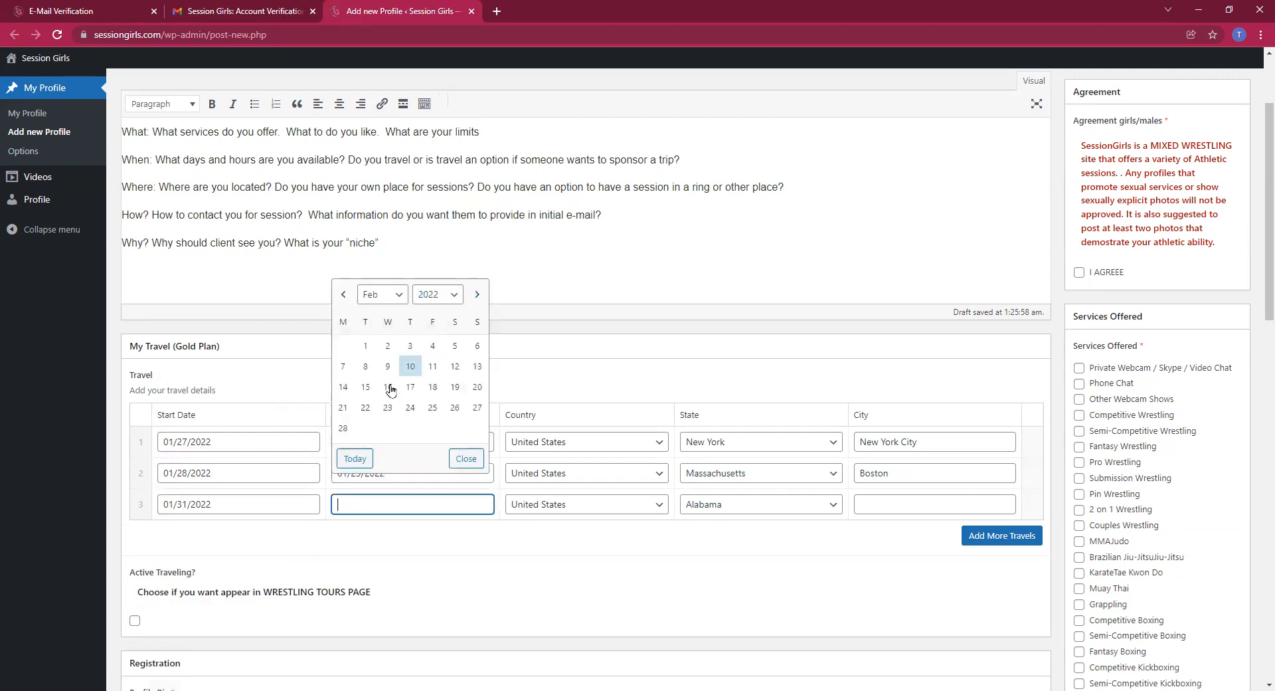
{"action": "left_click", "coordinate": [388, 345]}
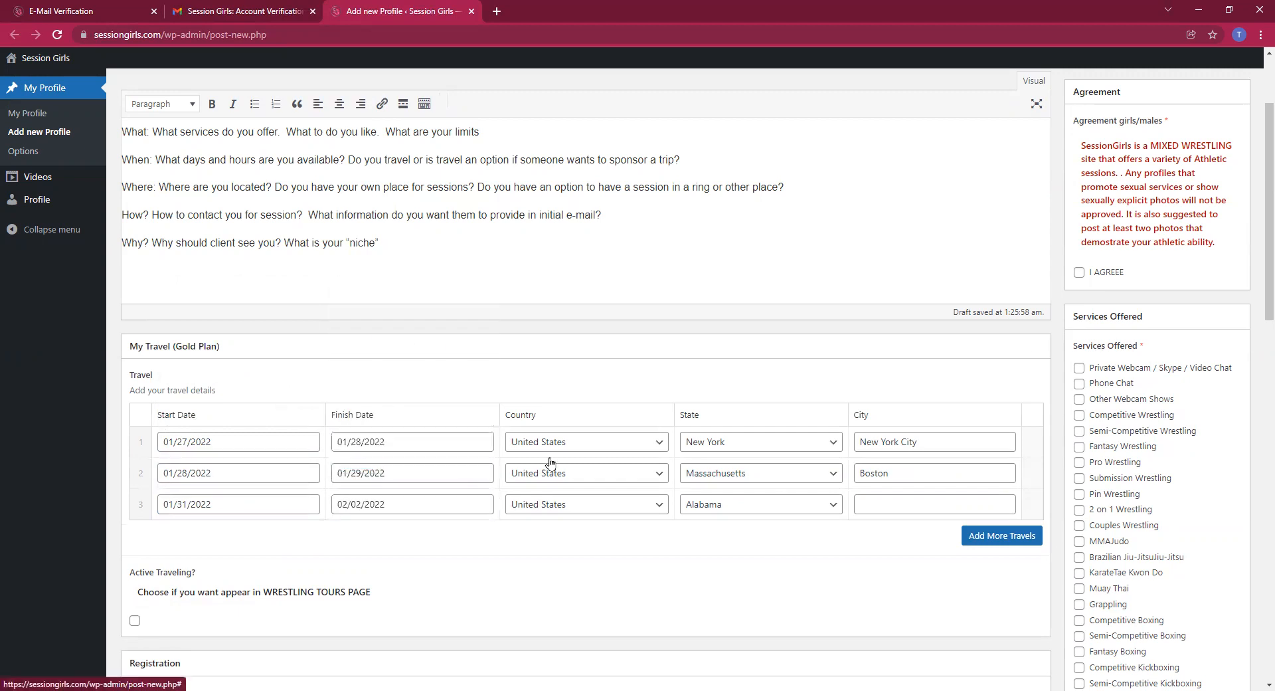
{"action": "left_click", "coordinate": [570, 506]}
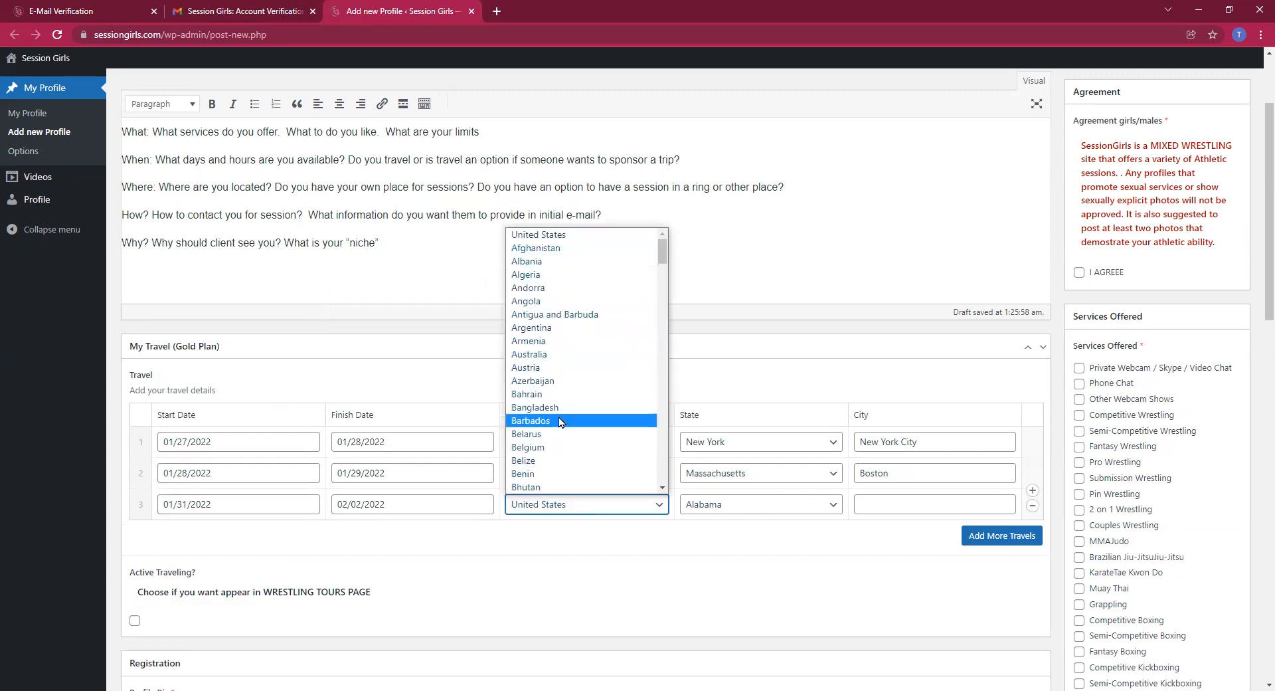
{"action": "scroll", "coordinate": [563, 457], "scroll_direction": "down", "scroll_amount": 14}
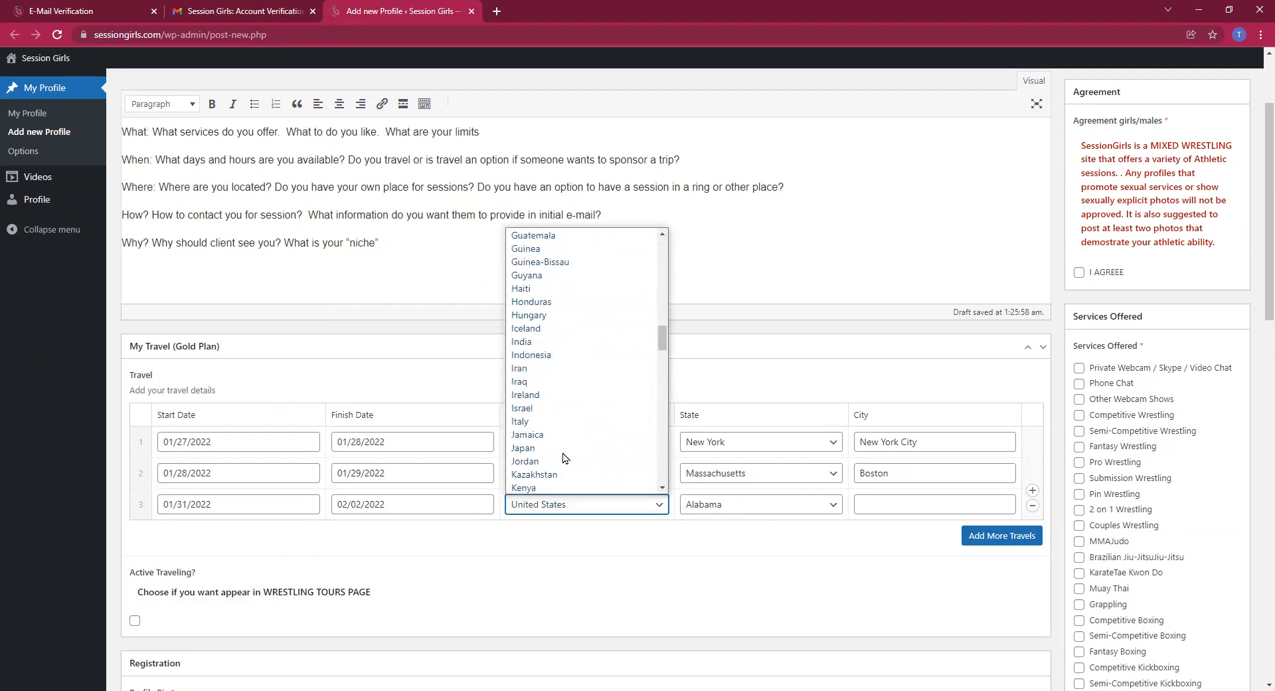
{"action": "scroll", "coordinate": [563, 457], "scroll_direction": "up", "scroll_amount": 15}
{"action": "scroll", "coordinate": [563, 458], "scroll_direction": "down", "scroll_amount": 3}
{"action": "scroll", "coordinate": [563, 457], "scroll_direction": "down", "scroll_amount": 2}
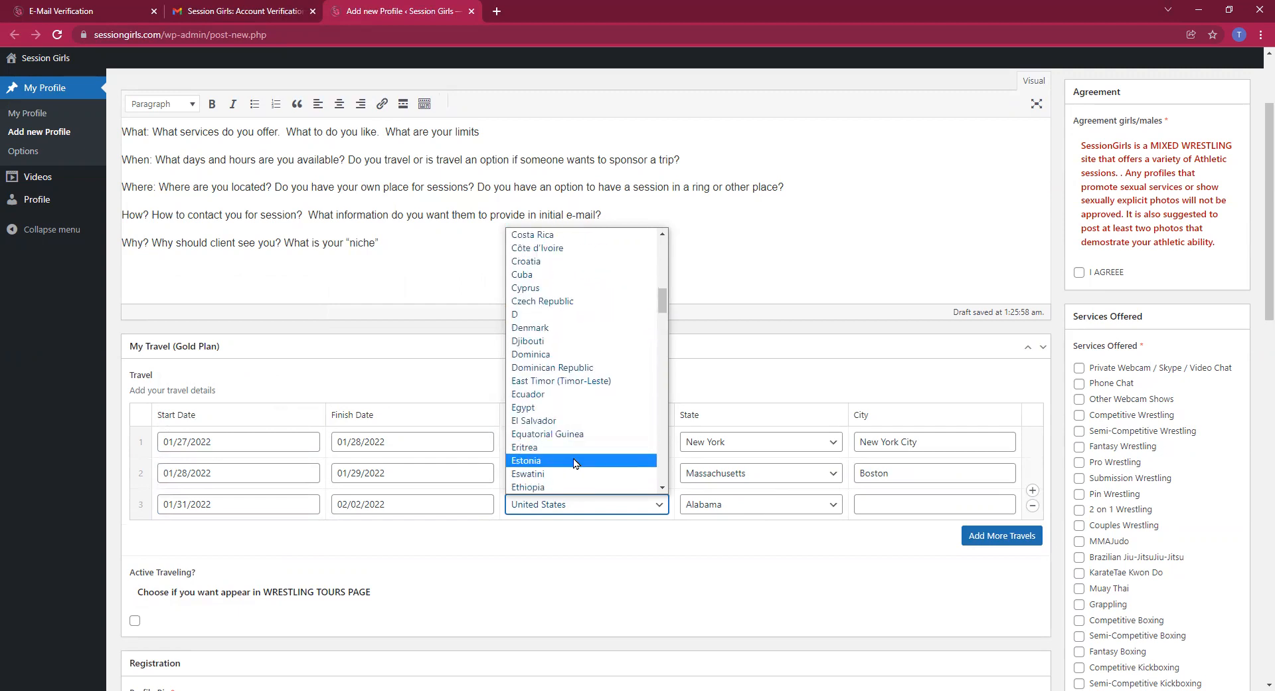
{"action": "scroll", "coordinate": [574, 456], "scroll_direction": "down", "scroll_amount": 1}
{"action": "scroll", "coordinate": [574, 456], "scroll_direction": "down", "scroll_amount": 2}
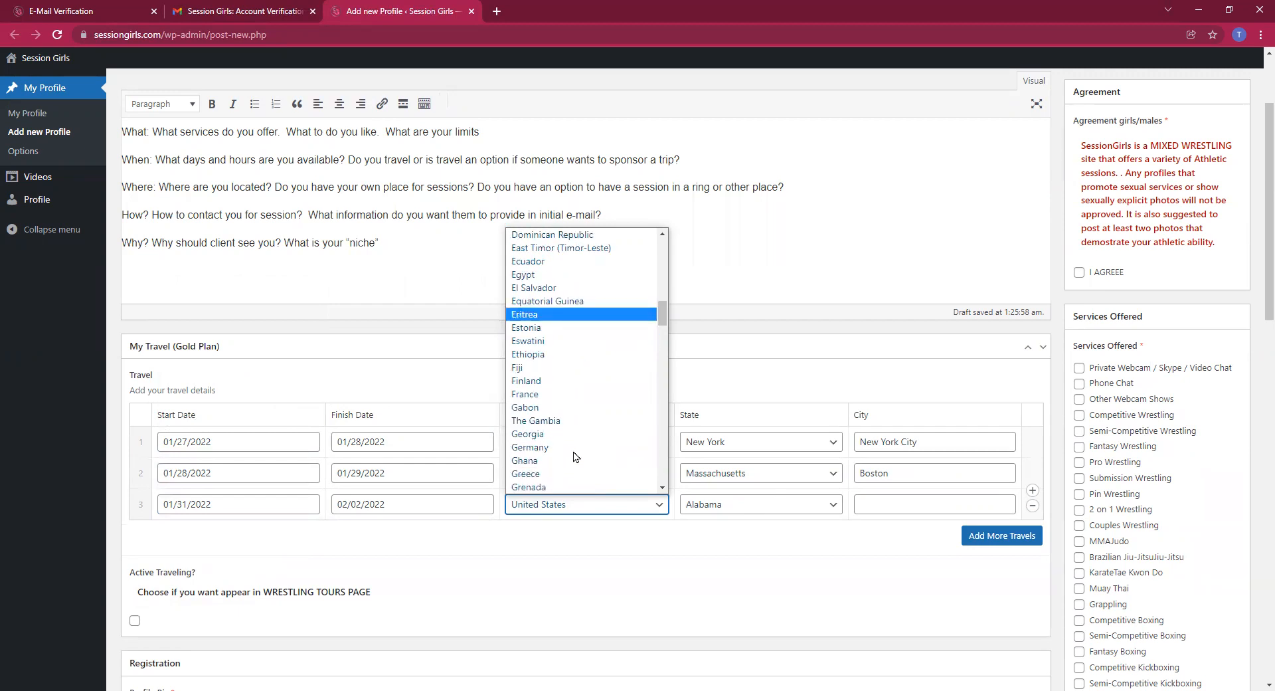
{"action": "scroll", "coordinate": [575, 456], "scroll_direction": "down", "scroll_amount": 3}
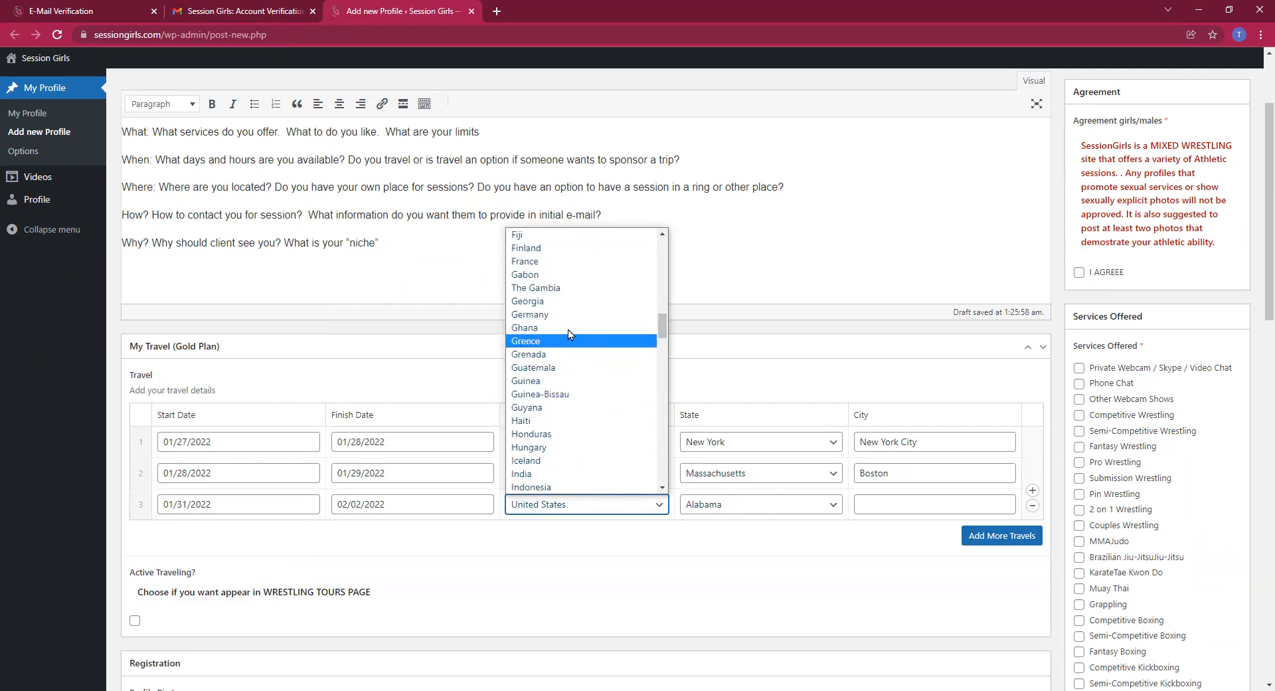
{"action": "scroll", "coordinate": [567, 372], "scroll_direction": "down", "scroll_amount": 3}
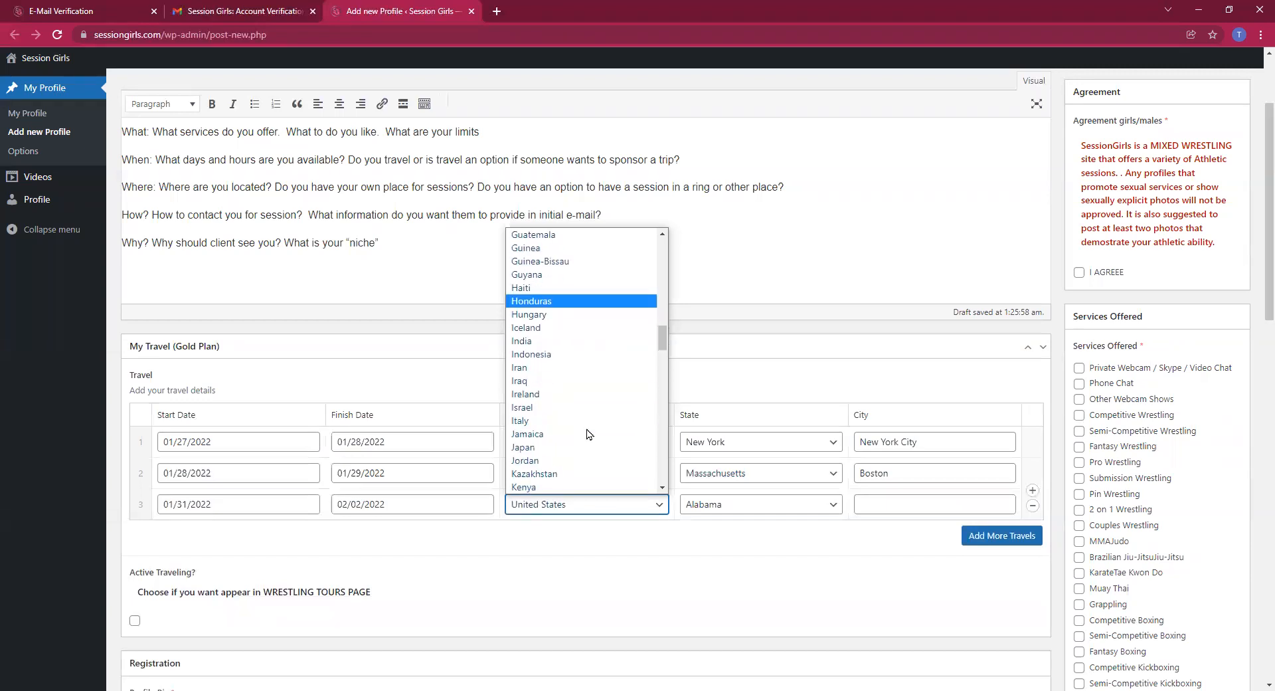
{"action": "left_click", "coordinate": [561, 319]}
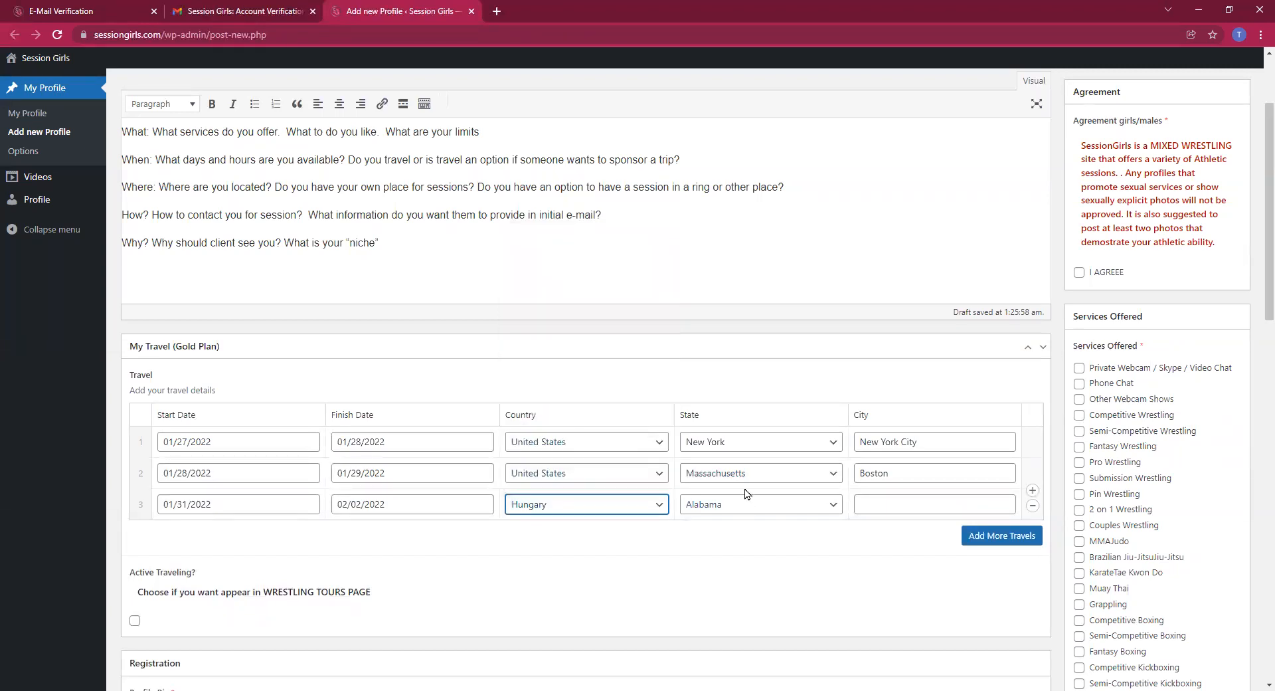
Set the third trip's state to OTHER and fill in its city, Budapest
{"action": "left_click", "coordinate": [747, 505]}
{"action": "scroll", "coordinate": [737, 491], "scroll_direction": "down", "scroll_amount": 8}
{"action": "scroll", "coordinate": [735, 498], "scroll_direction": "up", "scroll_amount": 7}
{"action": "scroll", "coordinate": [736, 499], "scroll_direction": "down", "scroll_amount": 1}
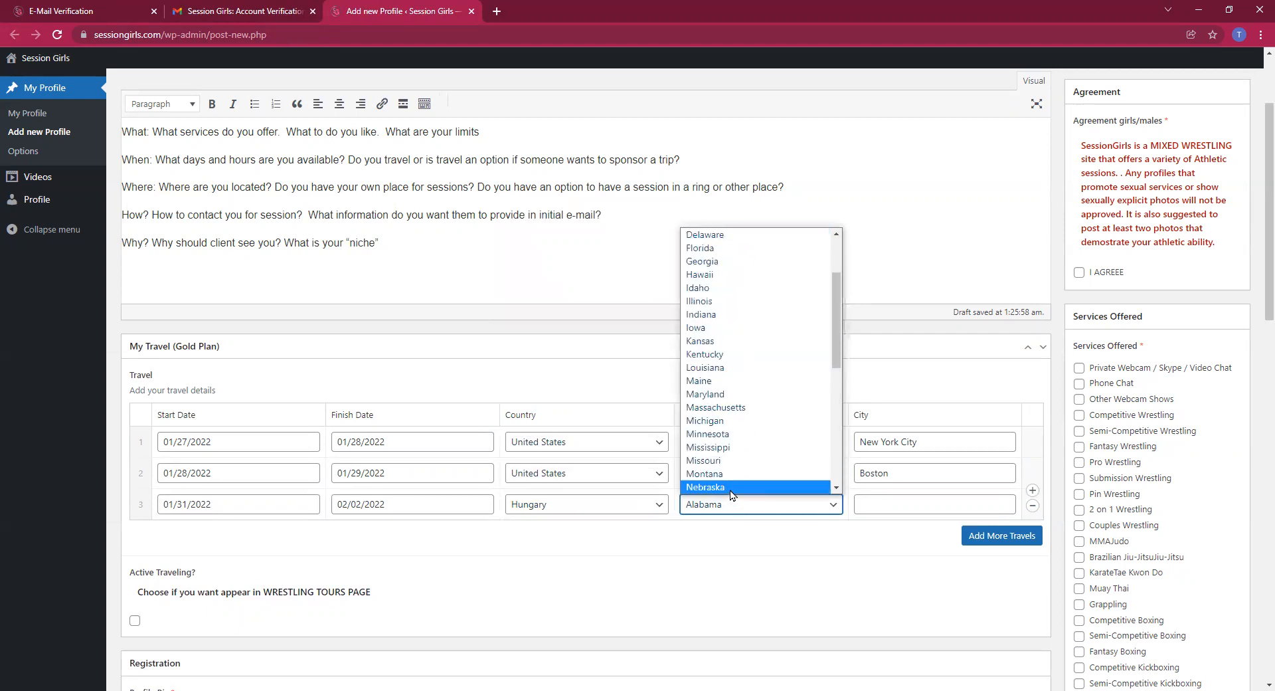
{"action": "left_click_drag", "start_coordinate": [837, 359], "coordinate": [838, 487]}
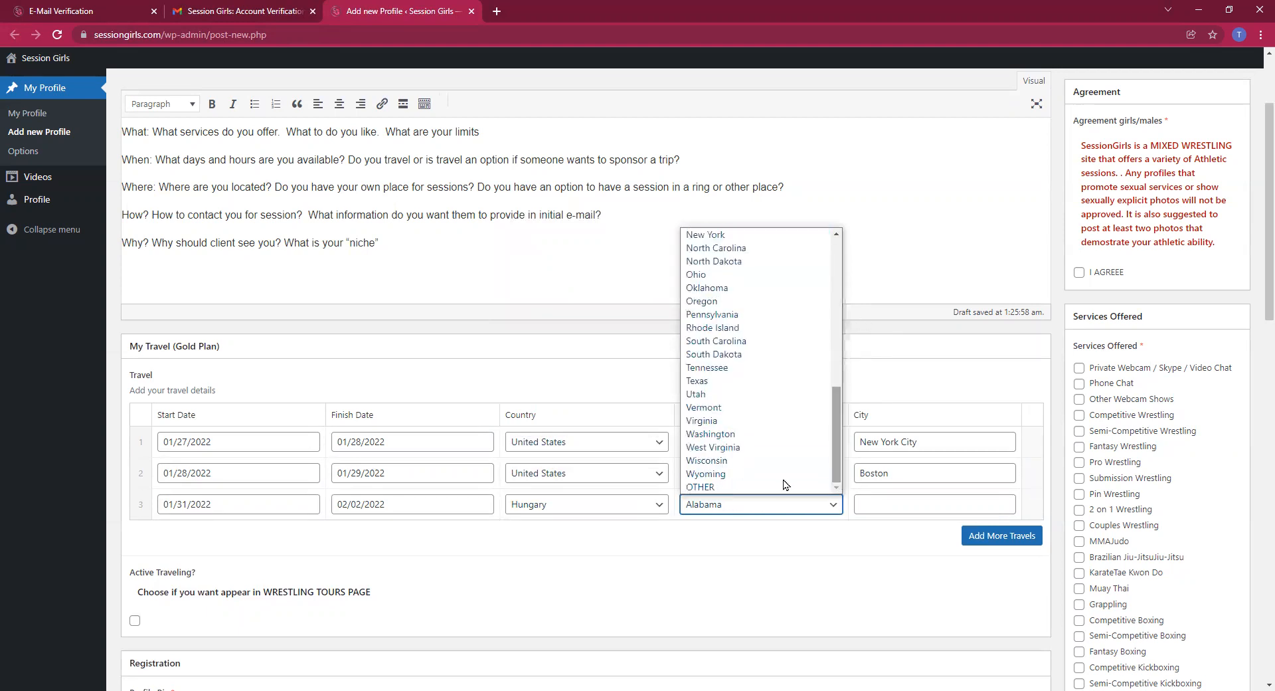
{"action": "left_click", "coordinate": [741, 489]}
{"action": "left_click", "coordinate": [883, 505]}
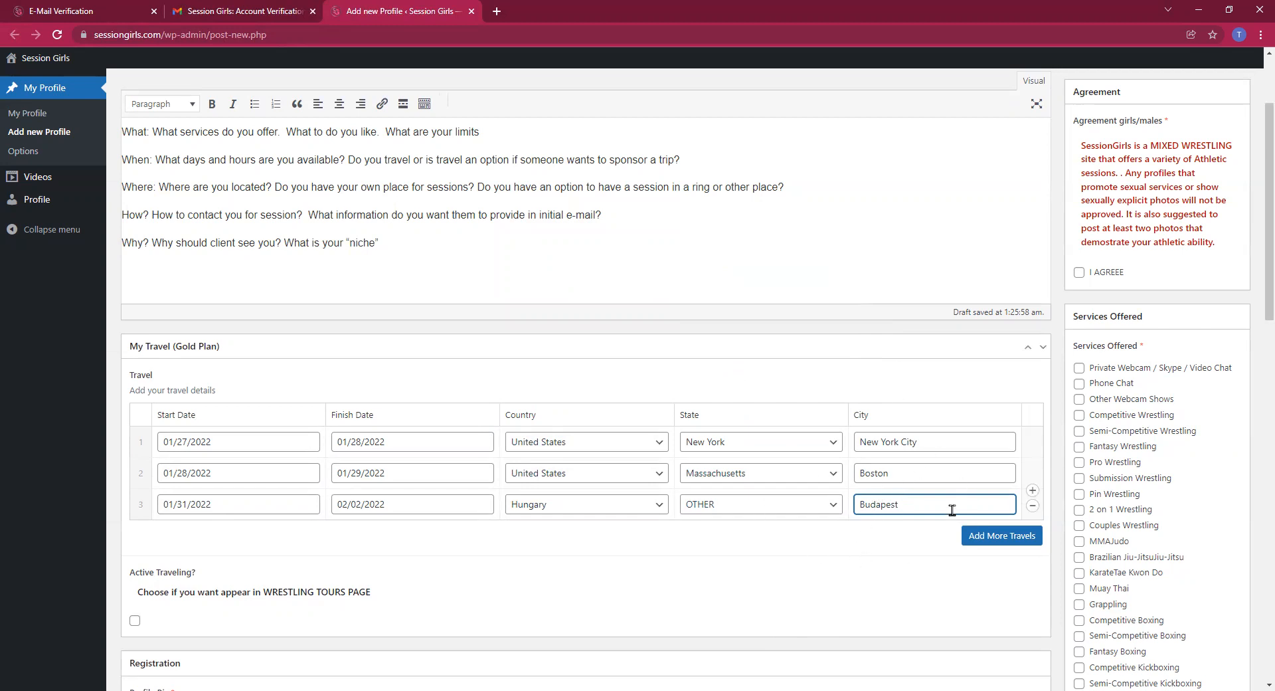
{"action": "scroll", "coordinate": [414, 581], "scroll_direction": "down", "scroll_amount": 1}
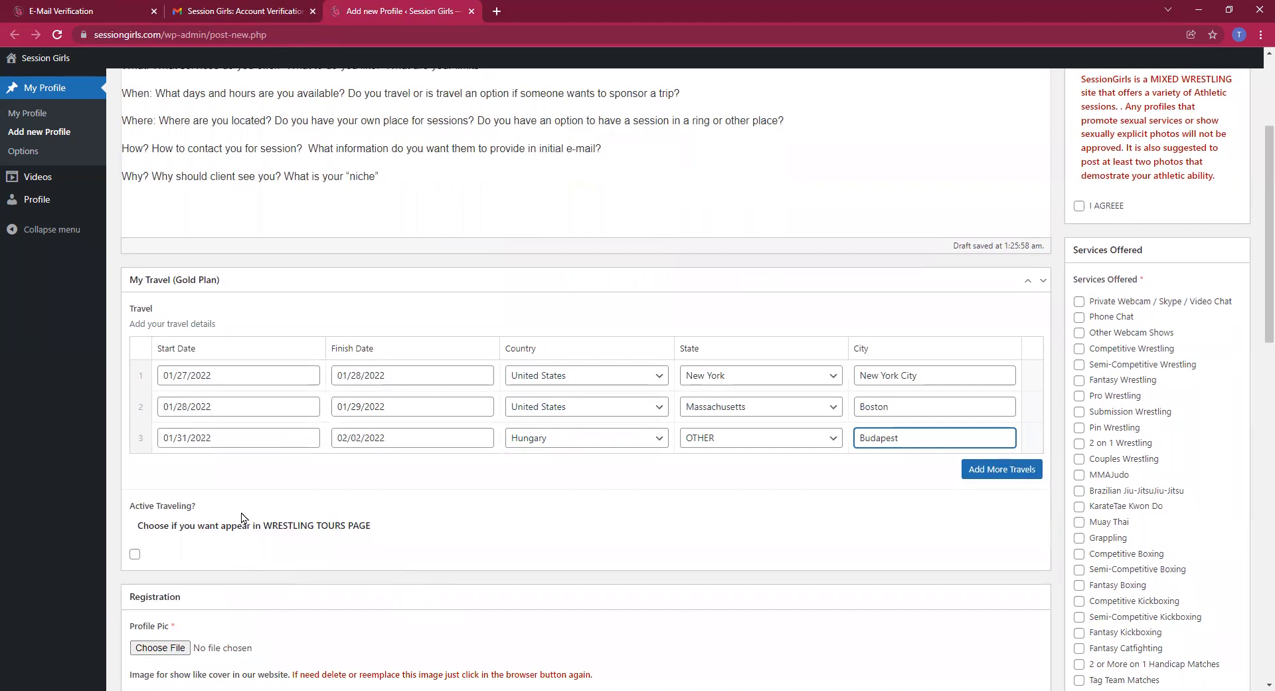
{"action": "scroll", "coordinate": [370, 511], "scroll_direction": "down", "scroll_amount": 3}
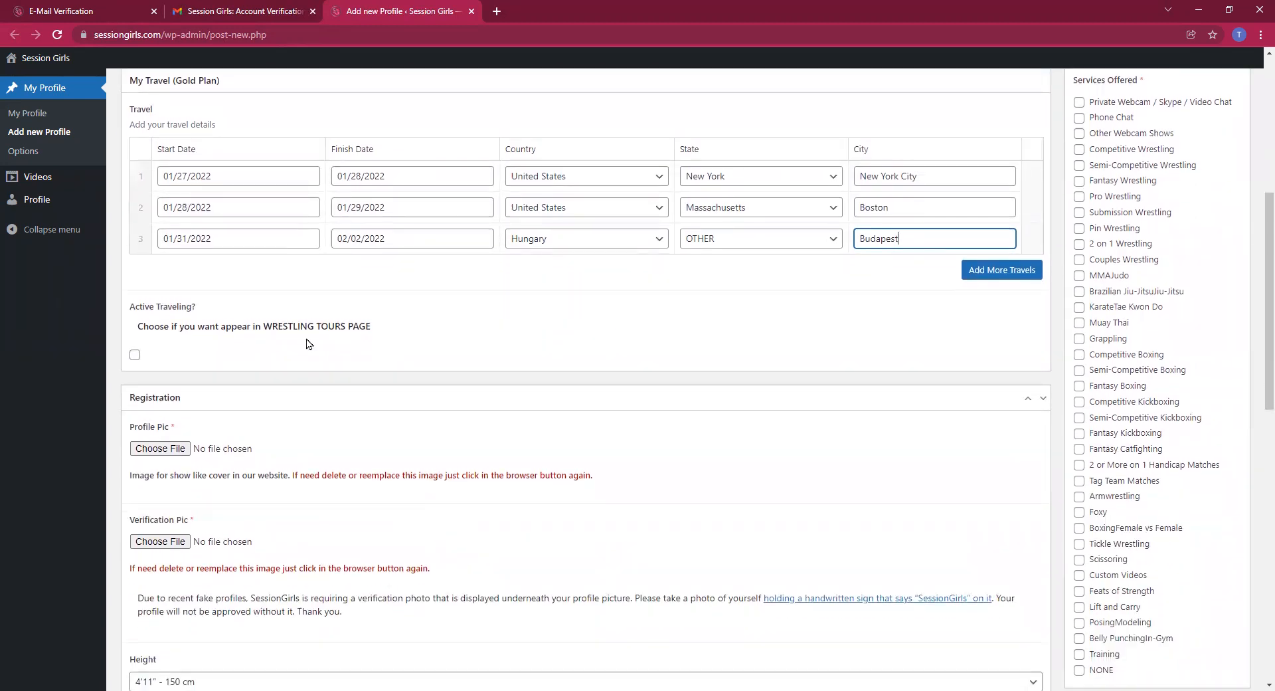
{"action": "scroll", "coordinate": [279, 443], "scroll_direction": "down", "scroll_amount": 1}
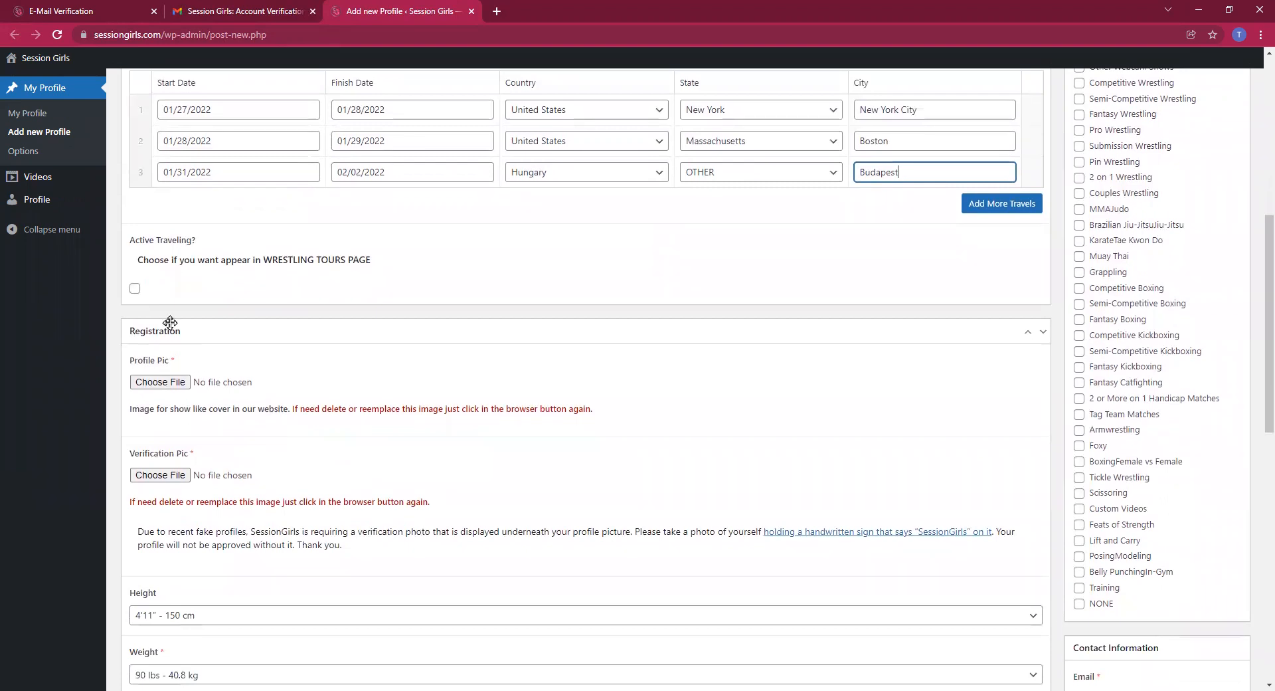
Attach the profile photo as Profile Pic and SGverifyphoto.jpg as Verification Pic
{"action": "left_click", "coordinate": [176, 385]}
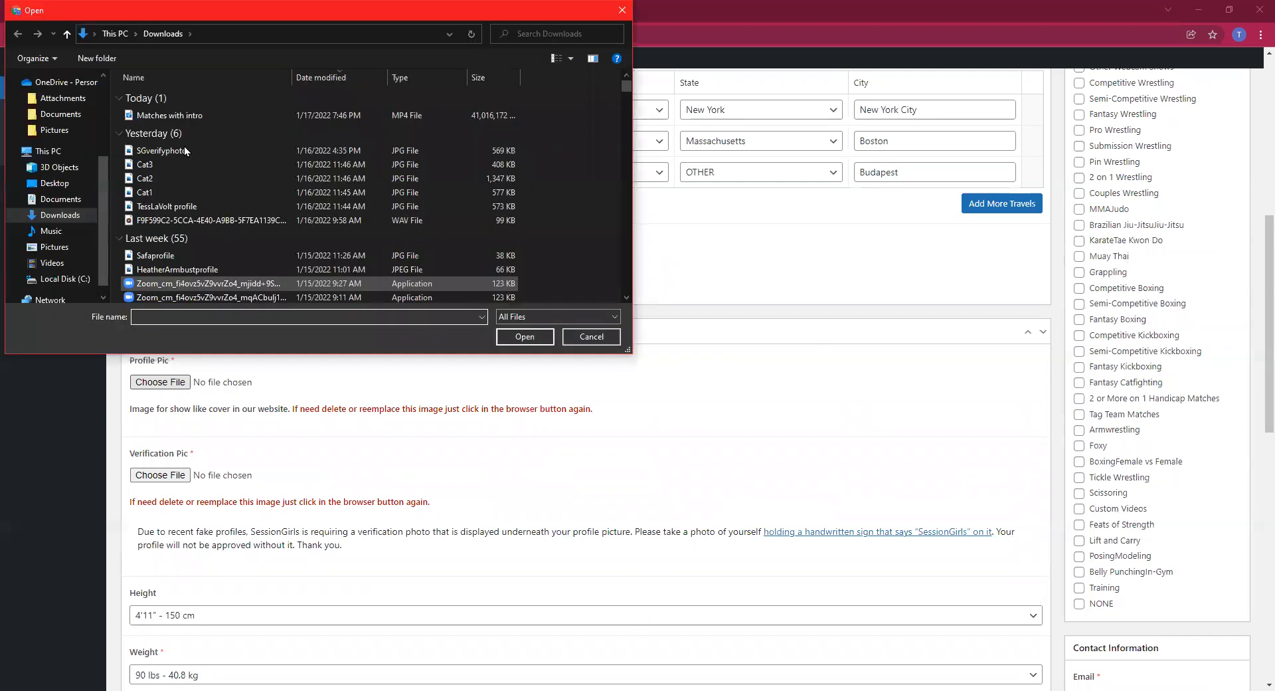
{"action": "double_click", "coordinate": [222, 206]}
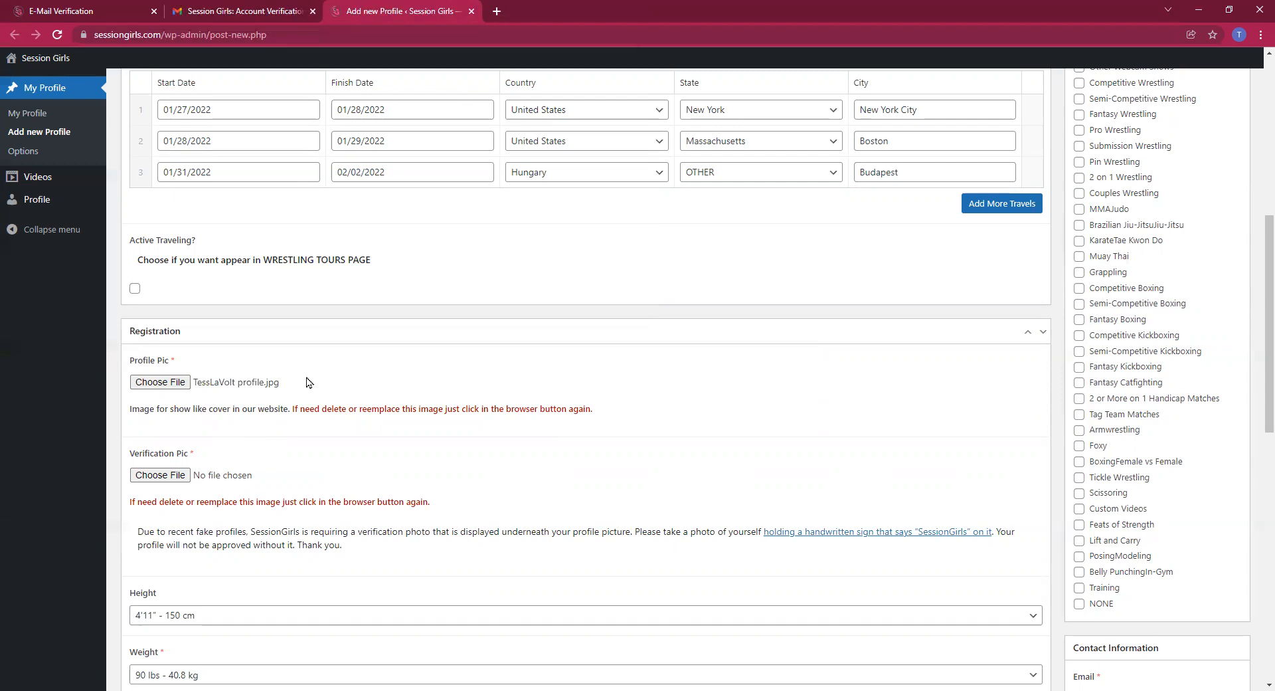
{"action": "left_click", "coordinate": [168, 475]}
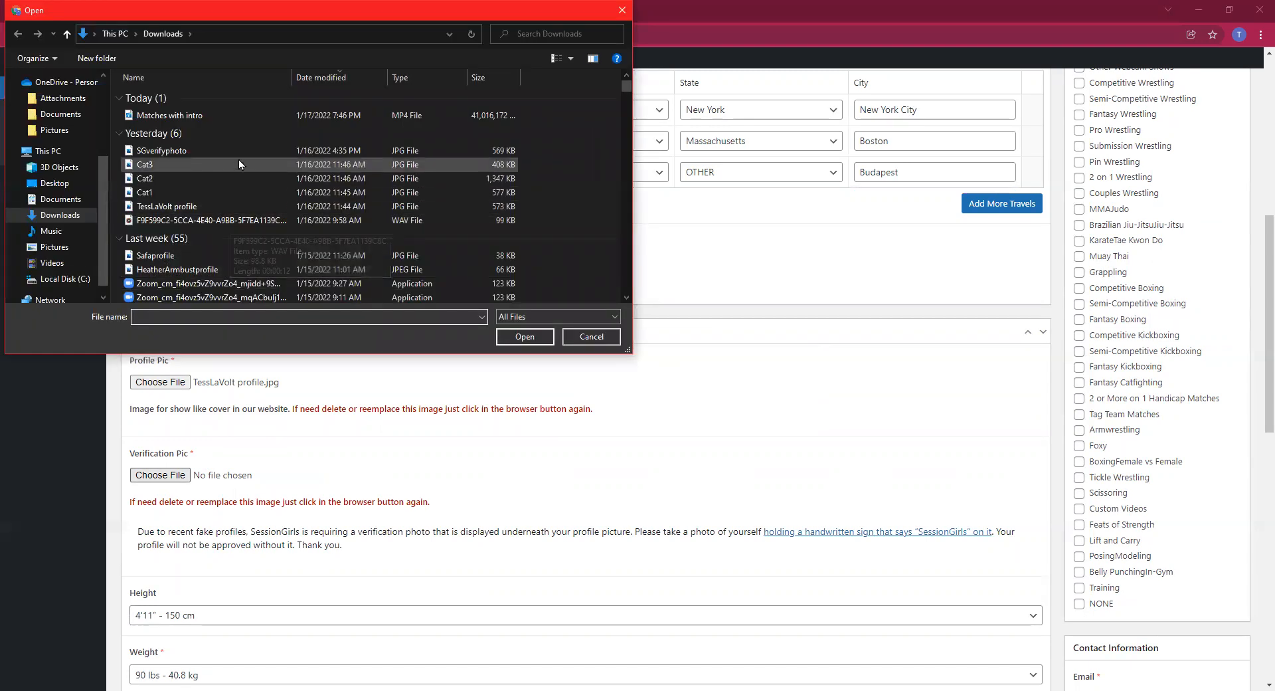
{"action": "double_click", "coordinate": [241, 150]}
{"action": "scroll", "coordinate": [151, 400], "scroll_direction": "down", "scroll_amount": 2}
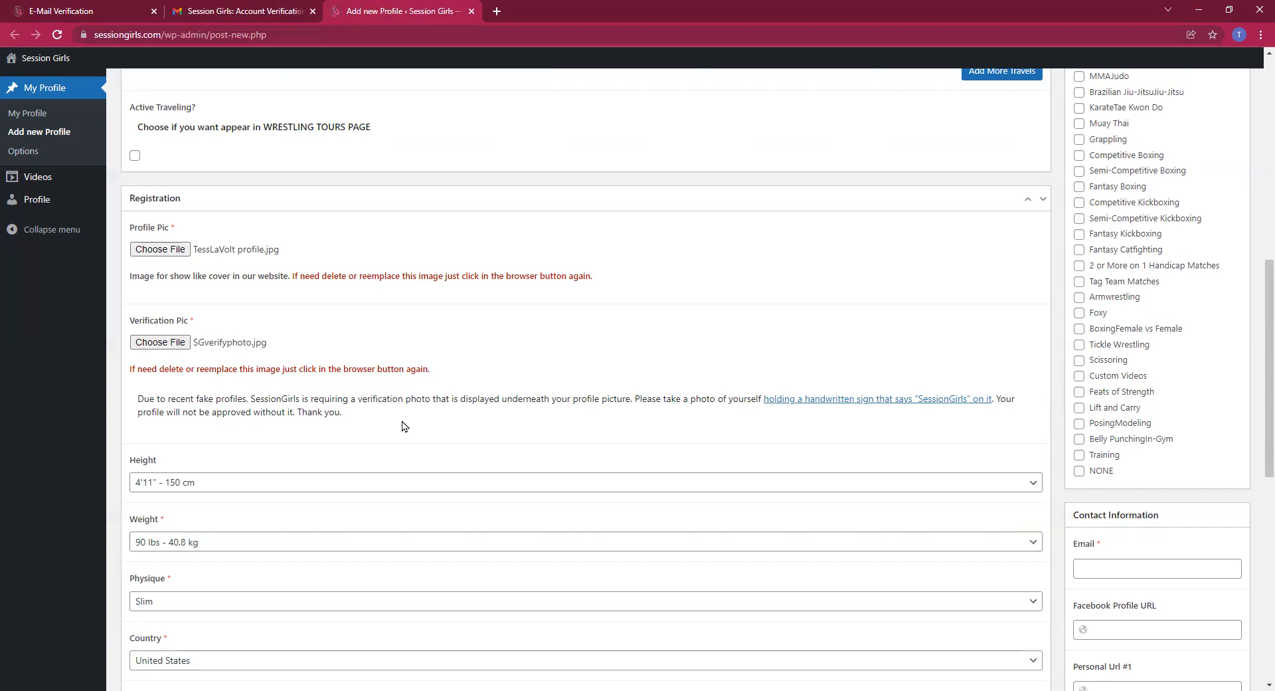
Set height to 5'10" - 178 cm, weight to 165 lbs - 74.8 kg, physique Athletic
{"action": "scroll", "coordinate": [404, 424], "scroll_direction": "down", "scroll_amount": 2}
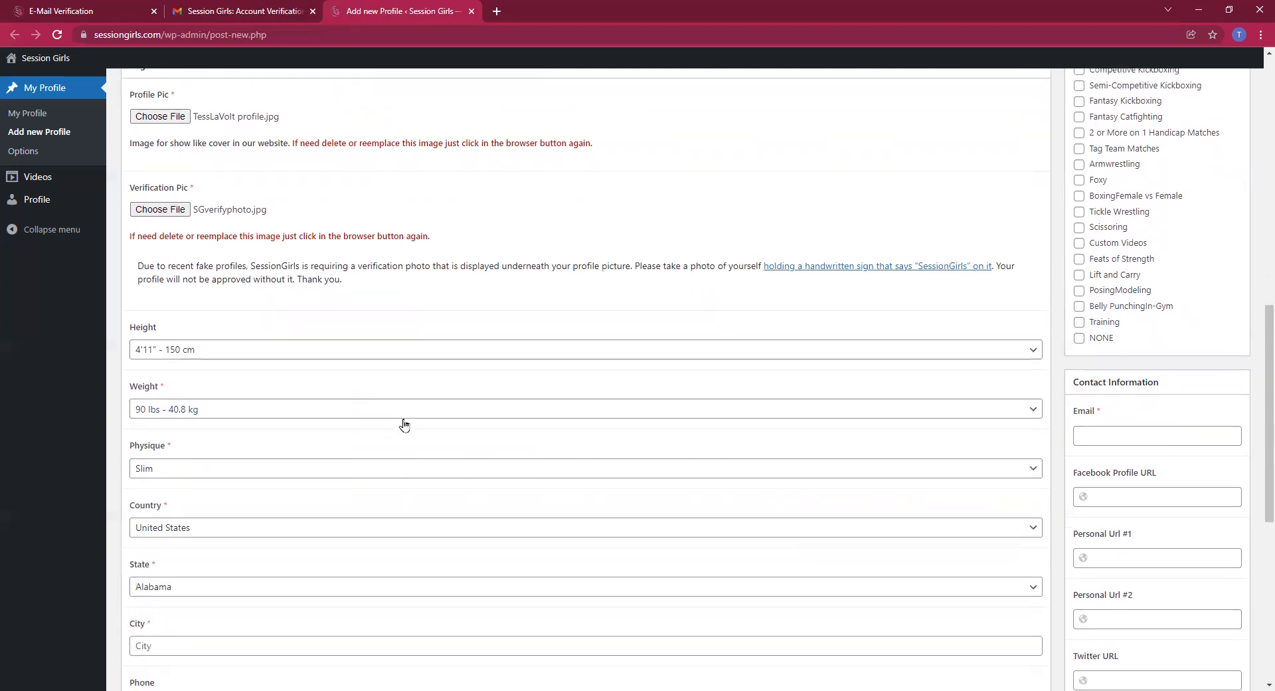
{"action": "left_click", "coordinate": [375, 354]}
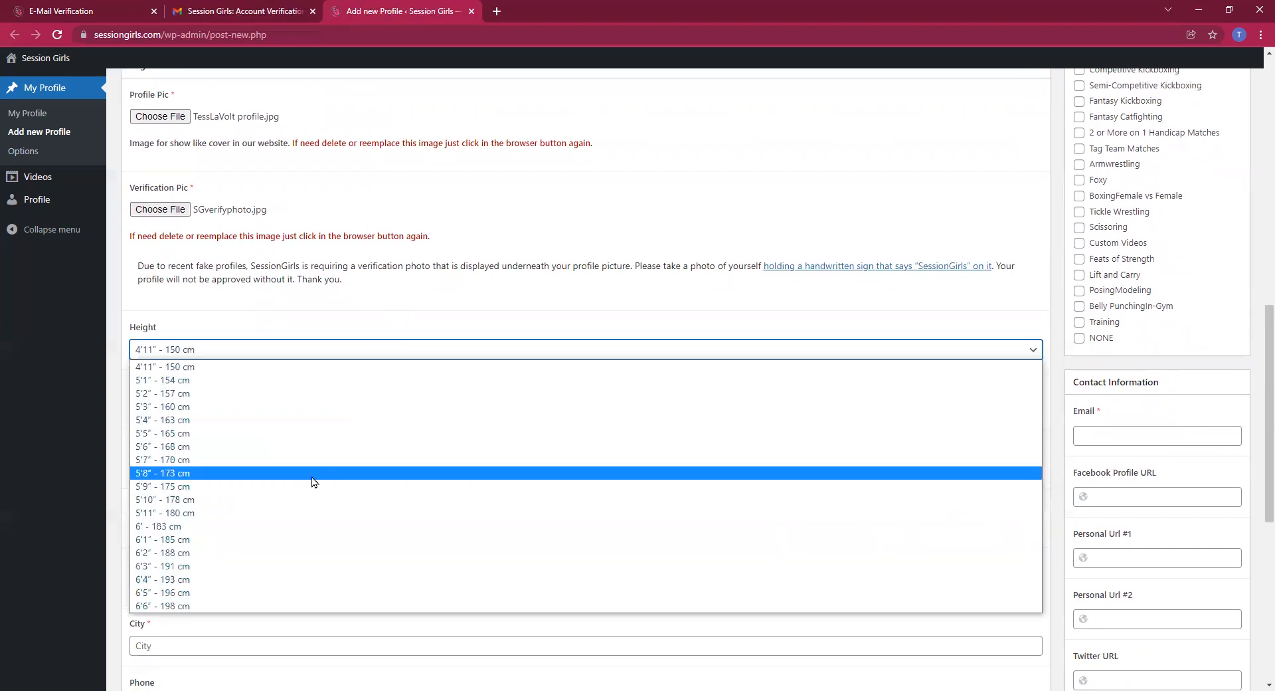
{"action": "left_click", "coordinate": [304, 502]}
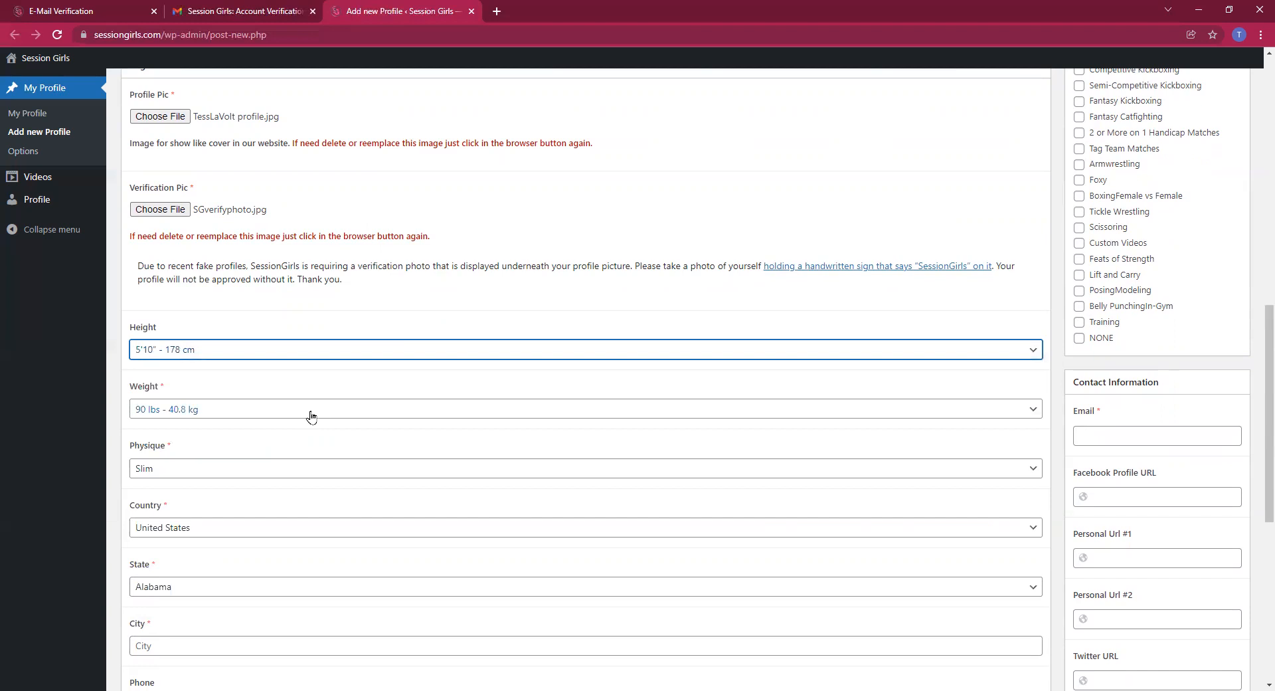
{"action": "left_click", "coordinate": [310, 416]}
{"action": "scroll", "coordinate": [291, 564], "scroll_direction": "down", "scroll_amount": 3}
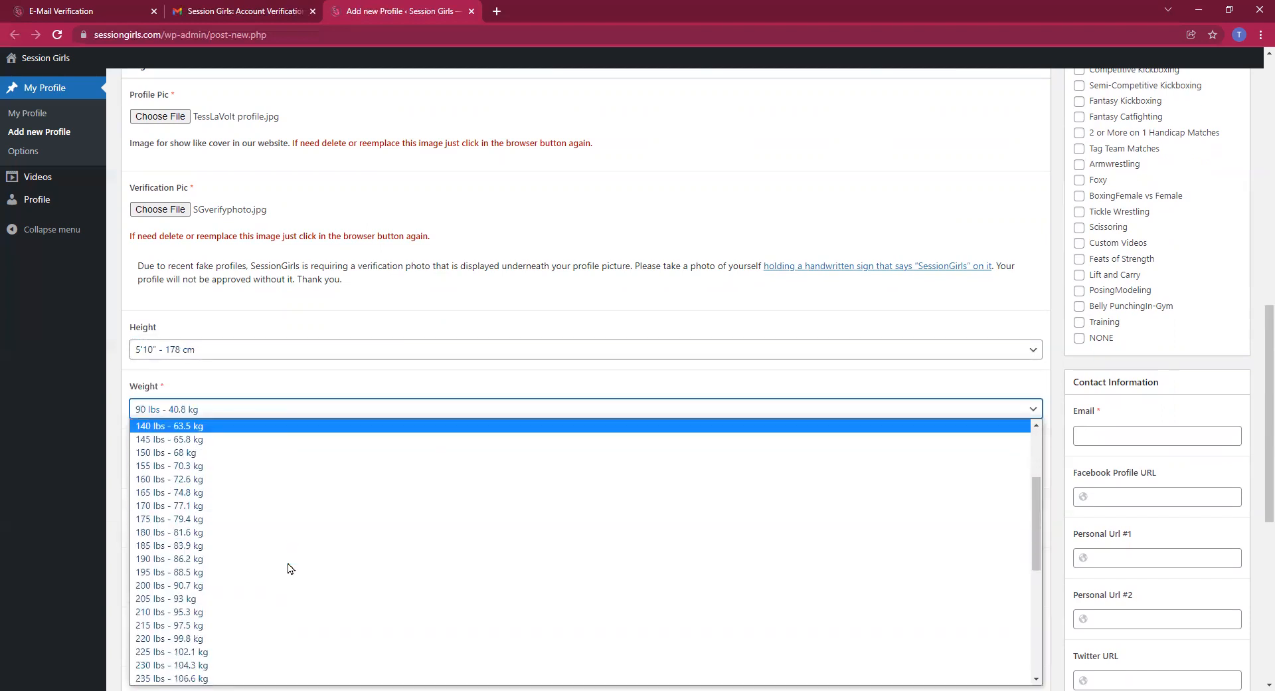
{"action": "left_click", "coordinate": [272, 492]}
{"action": "left_click", "coordinate": [263, 469]}
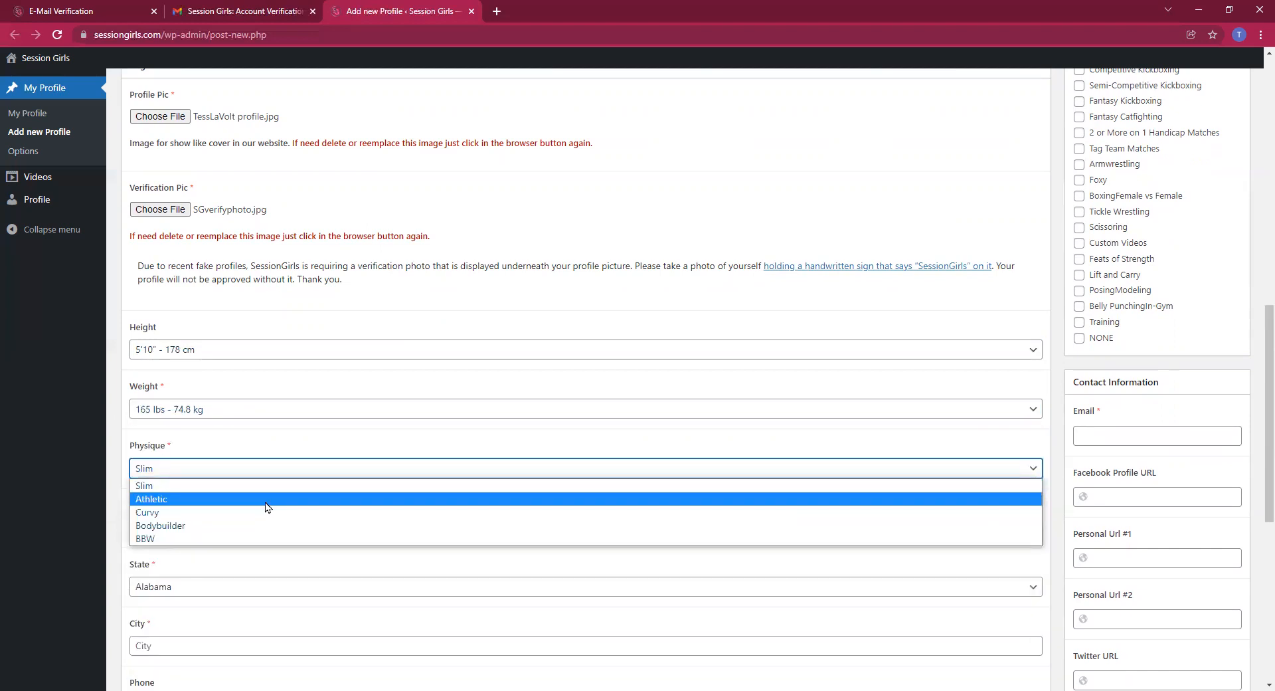
{"action": "left_click", "coordinate": [266, 504]}
{"action": "scroll", "coordinate": [266, 507], "scroll_direction": "down", "scroll_amount": 2}
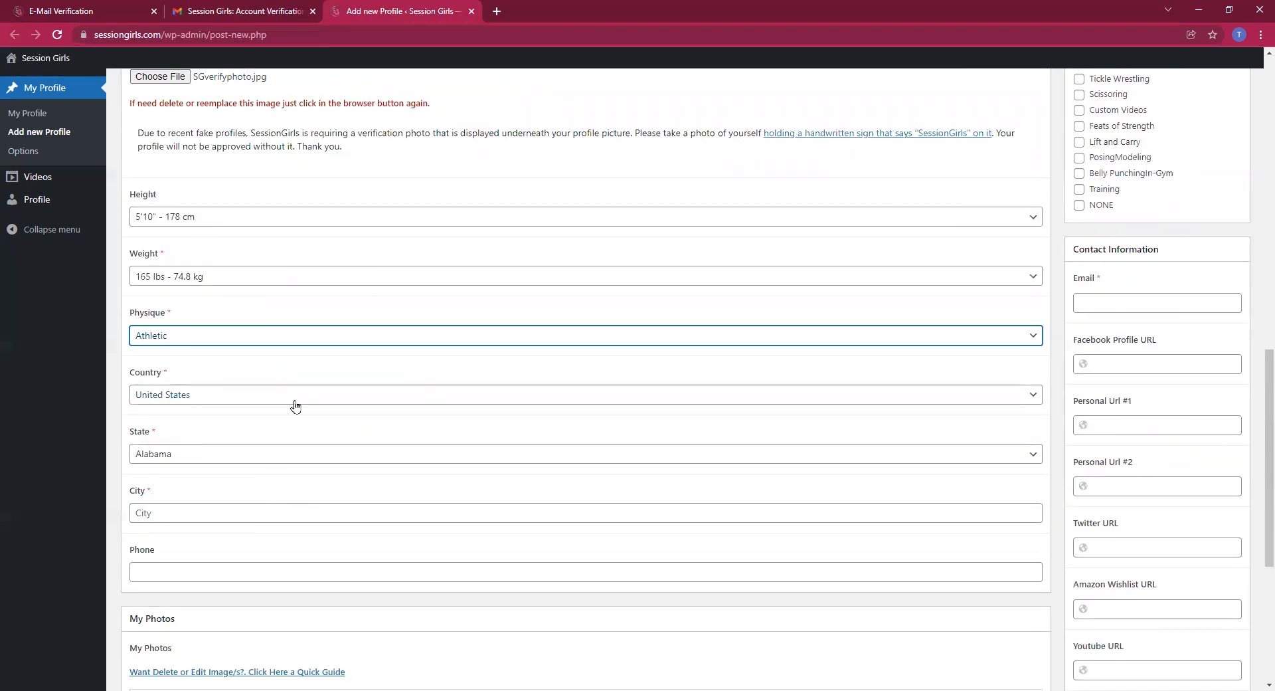
Choose California as the state and paste Los Angeles into the City field
{"action": "left_click", "coordinate": [276, 455]}
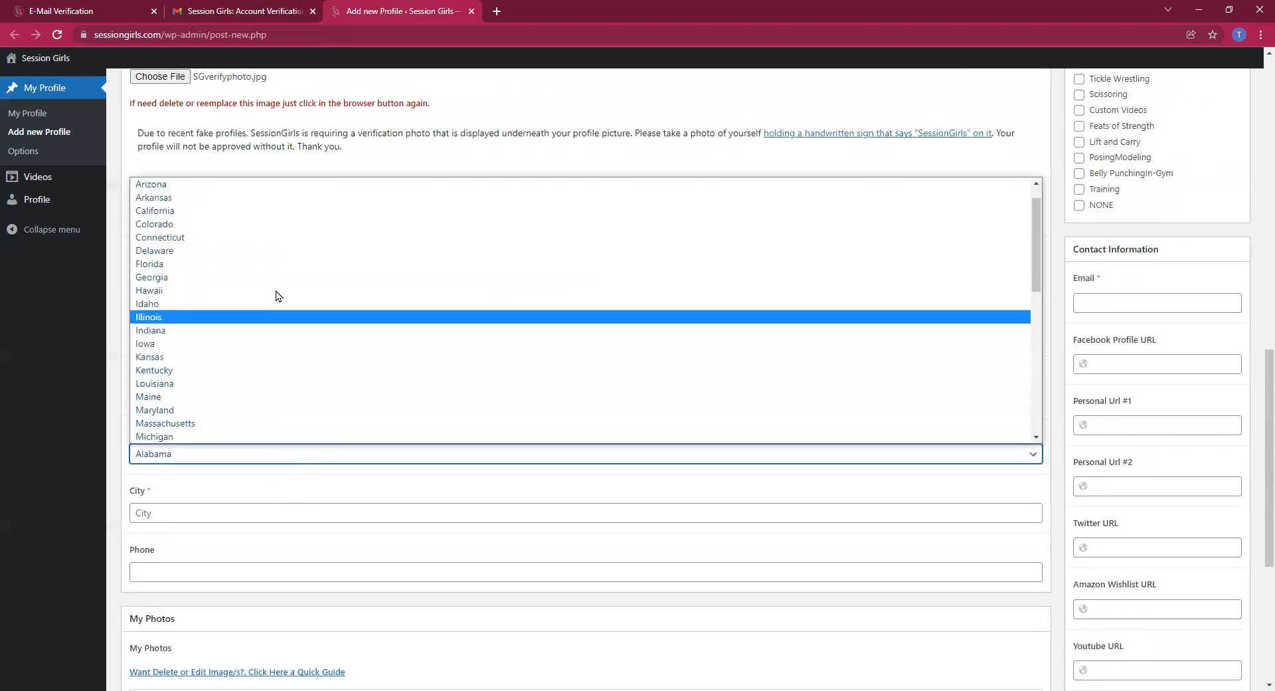
{"action": "left_click", "coordinate": [275, 212]}
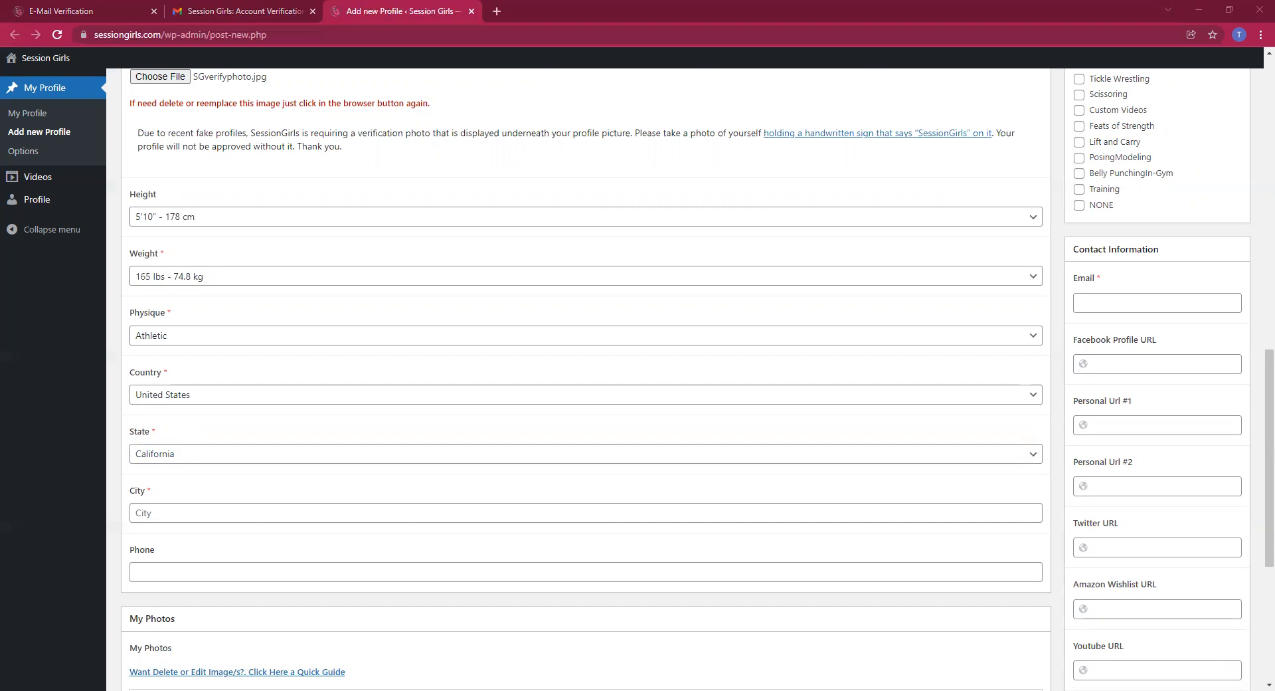
{"action": "right_click", "coordinate": [168, 513]}
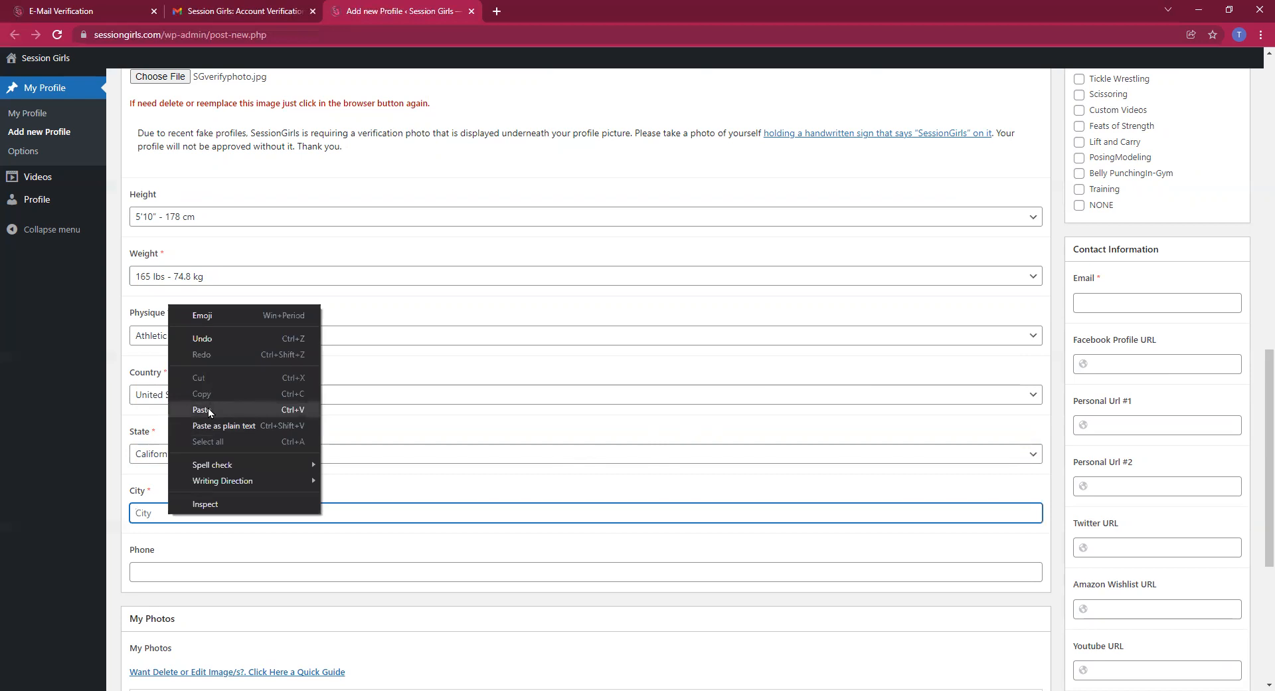
{"action": "left_click", "coordinate": [208, 409]}
{"action": "left_click", "coordinate": [184, 575]}
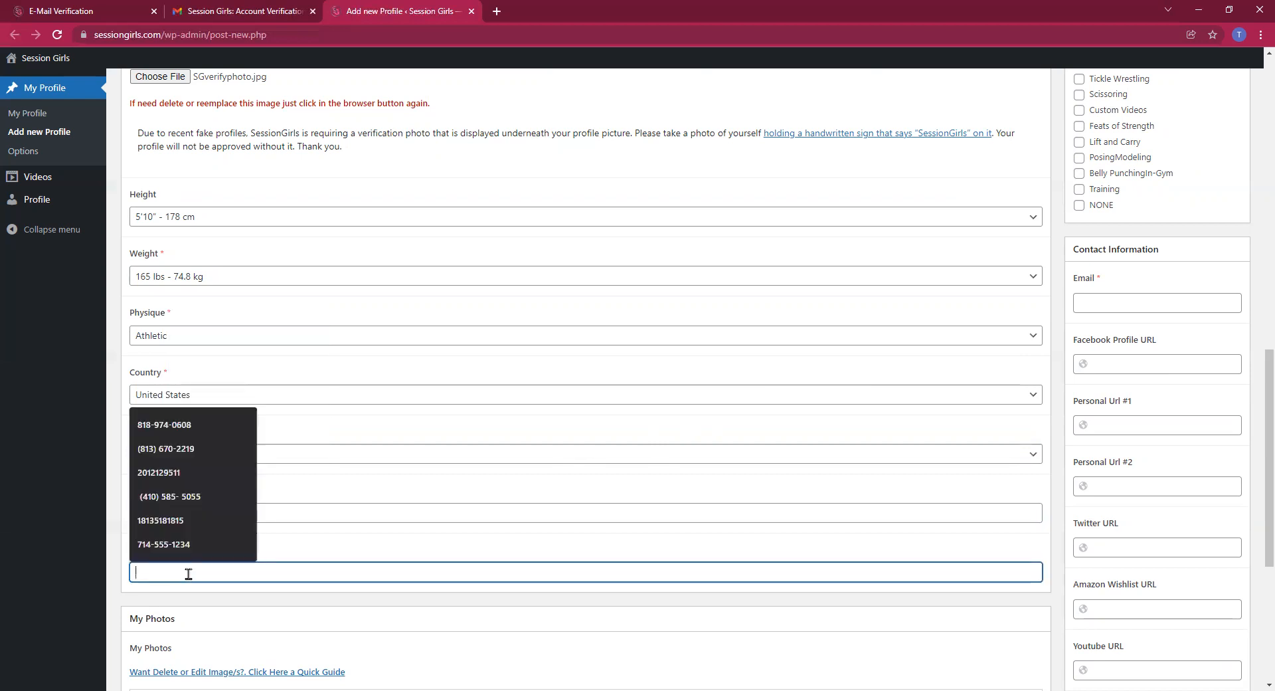
{"action": "left_click", "coordinate": [364, 548]}
{"action": "scroll", "coordinate": [130, 593], "scroll_direction": "down", "scroll_amount": 1}
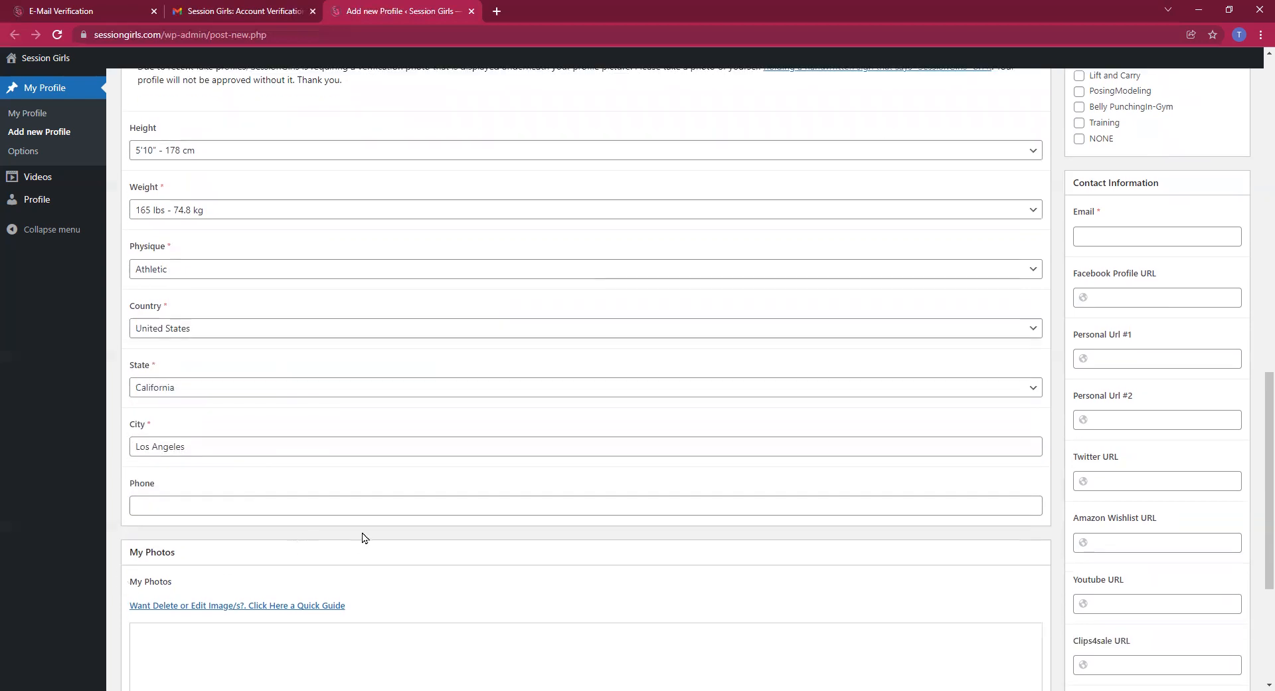
{"action": "scroll", "coordinate": [347, 577], "scroll_direction": "down", "scroll_amount": 3}
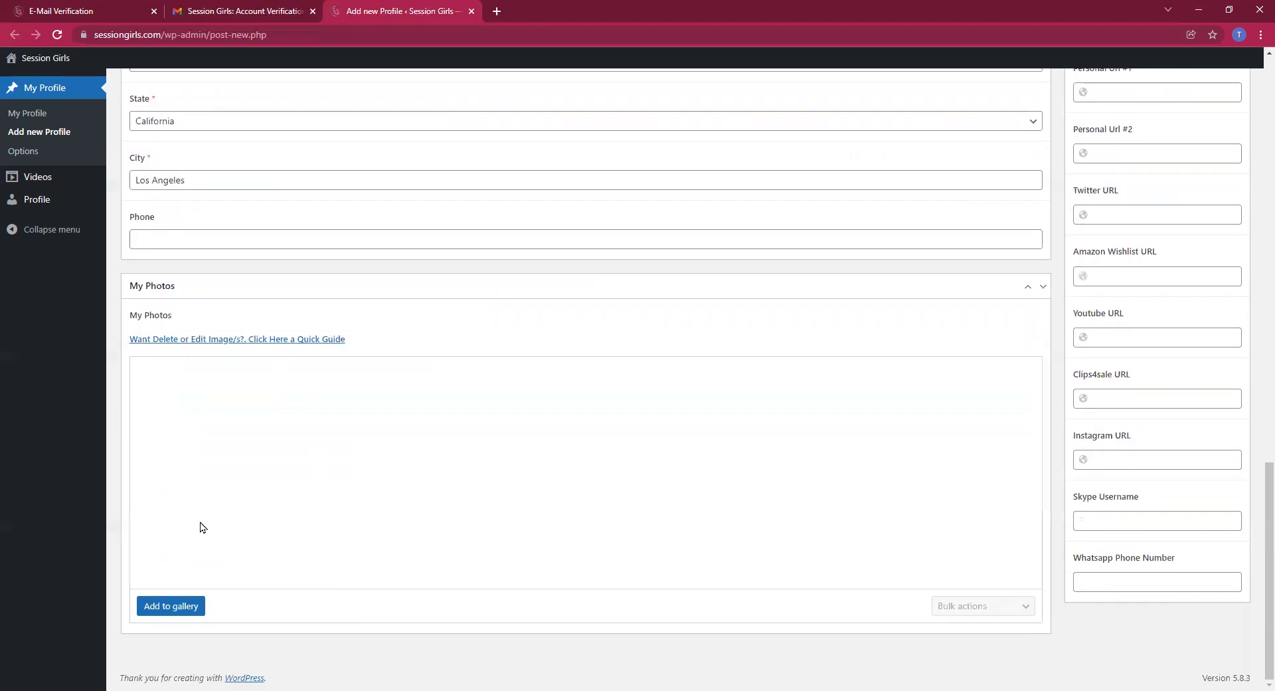
Insert Cat1, Cat2 and Cat3 from Downloads into the My Photos gallery
{"action": "left_click", "coordinate": [183, 607]}
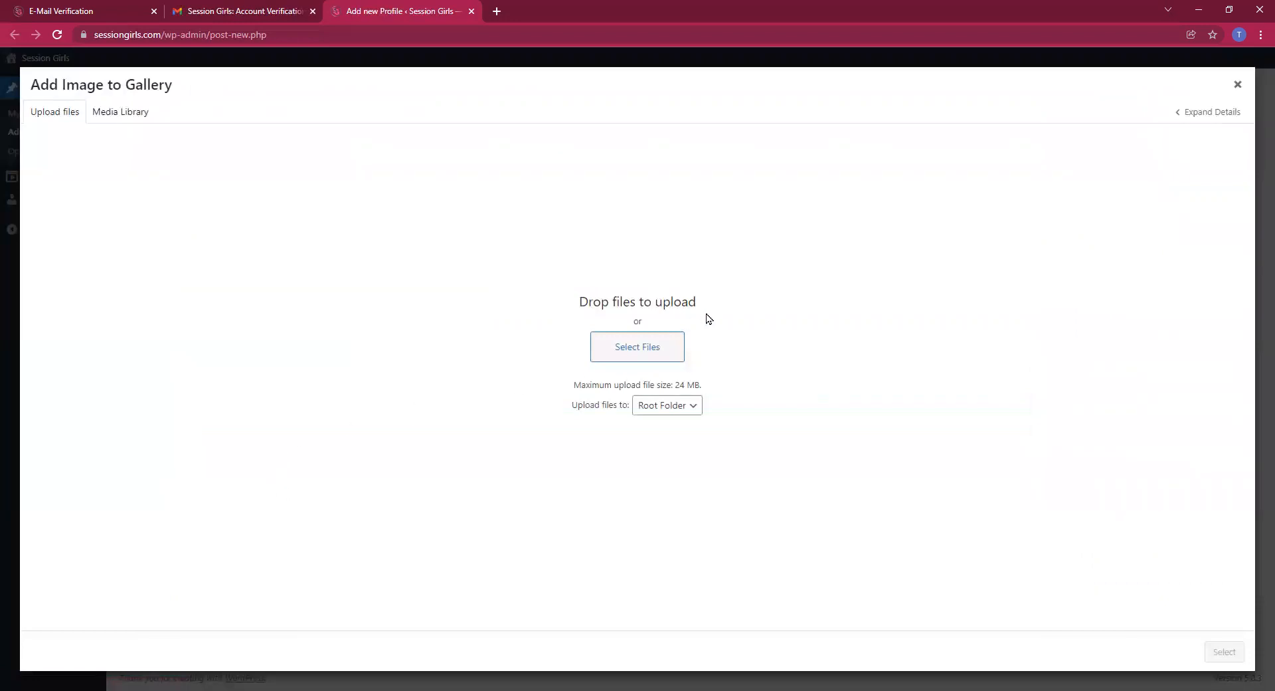
{"action": "left_click", "coordinate": [654, 358]}
{"action": "left_click_drag", "start_coordinate": [232, 163], "coordinate": [261, 165]}
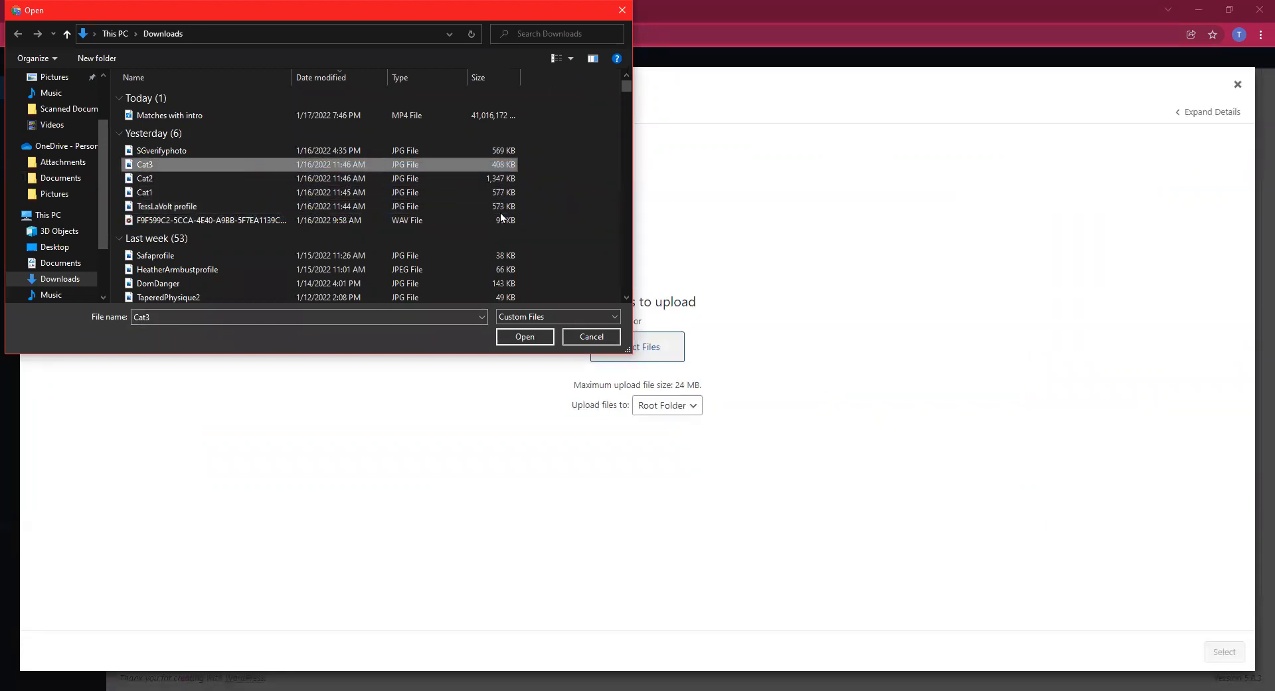
{"action": "left_click_drag", "start_coordinate": [202, 176], "coordinate": [329, 182]}
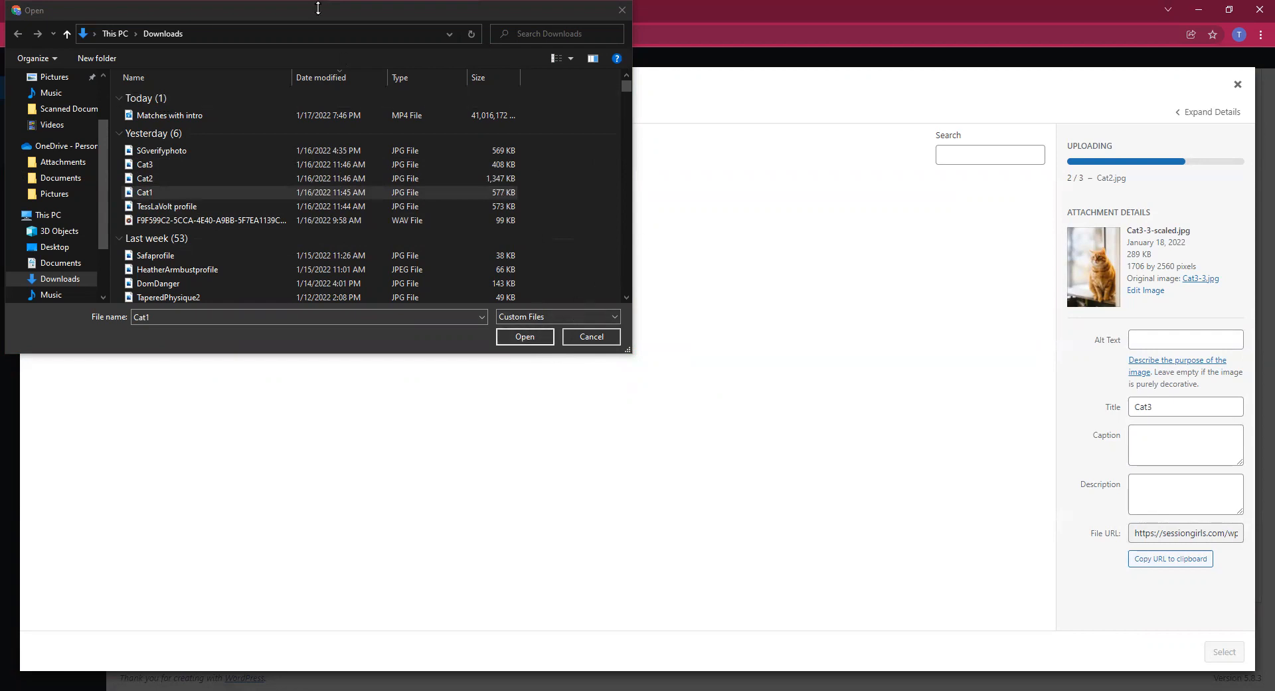
{"action": "left_click_drag", "start_coordinate": [344, 12], "coordinate": [298, 85]}
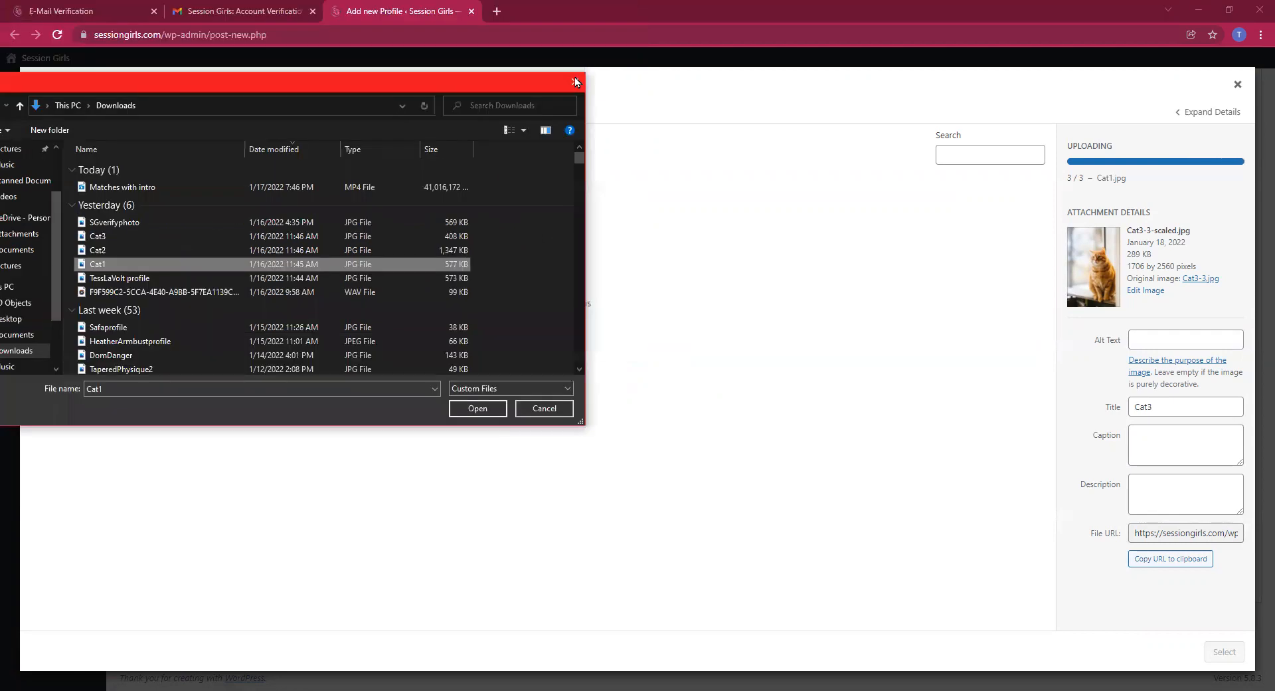
{"action": "left_click", "coordinate": [575, 77]}
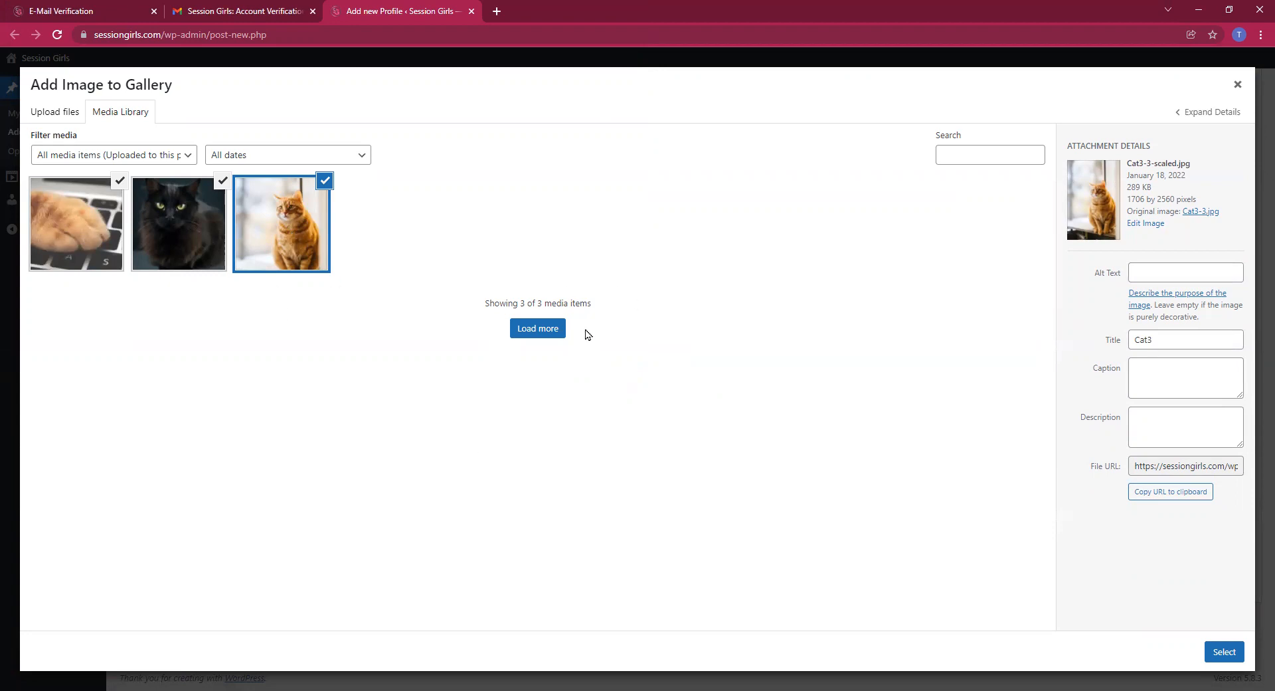
{"action": "left_click", "coordinate": [1226, 653]}
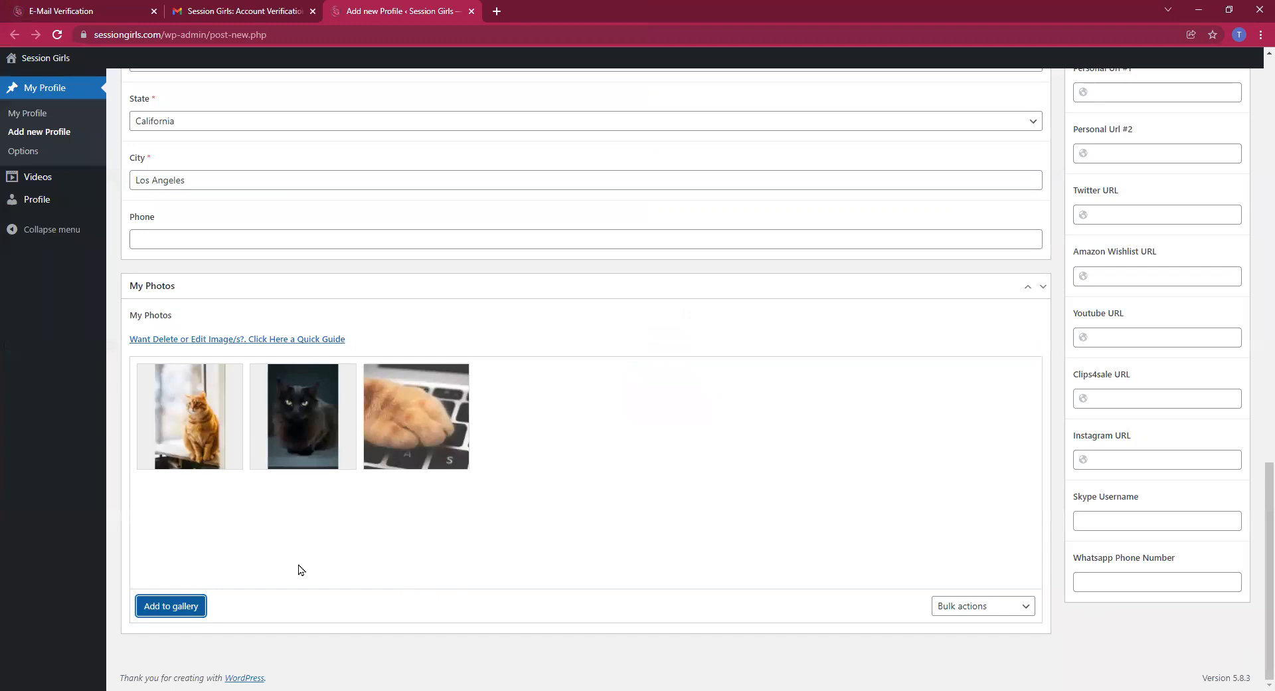
{"action": "left_click", "coordinate": [170, 607]}
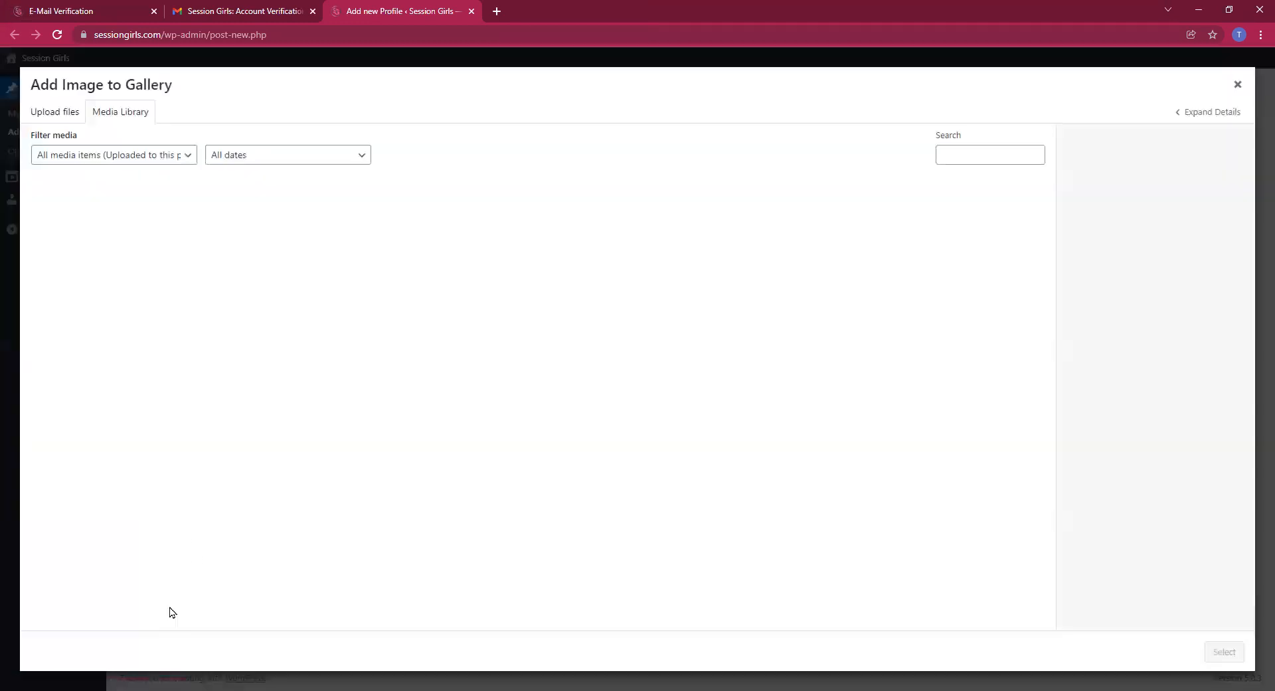
{"action": "left_click", "coordinate": [1239, 85]}
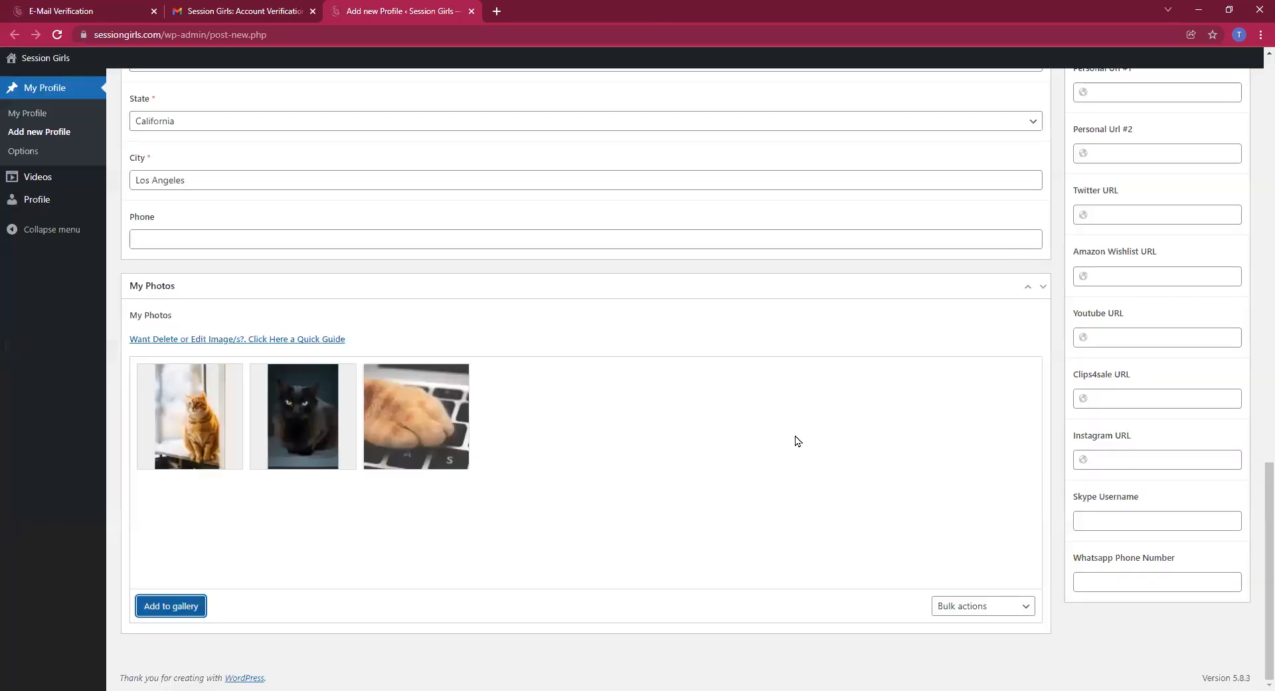
Tick Semi-Competitive, Fantasy, Submission Wrestling, Grappling, Scissoring, Lift and Carry, PosingModeling
{"action": "scroll", "coordinate": [1002, 437], "scroll_direction": "up", "scroll_amount": 10}
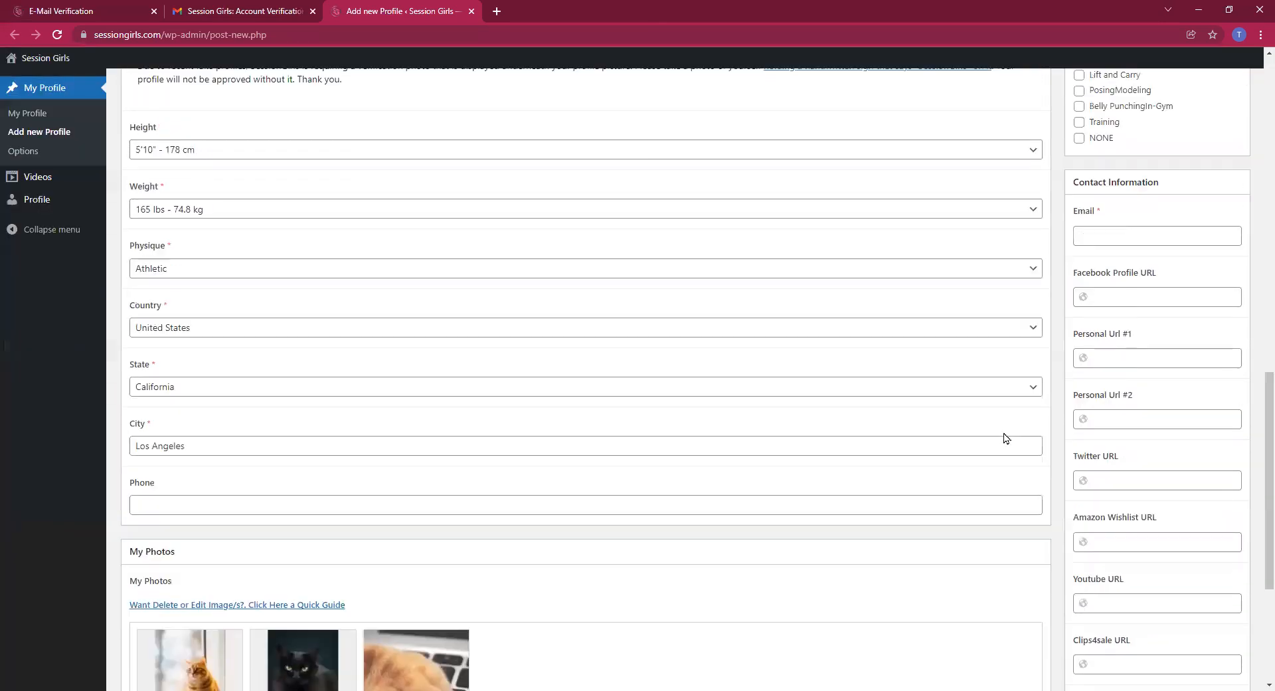
{"action": "scroll", "coordinate": [1007, 438], "scroll_direction": "up", "scroll_amount": 3}
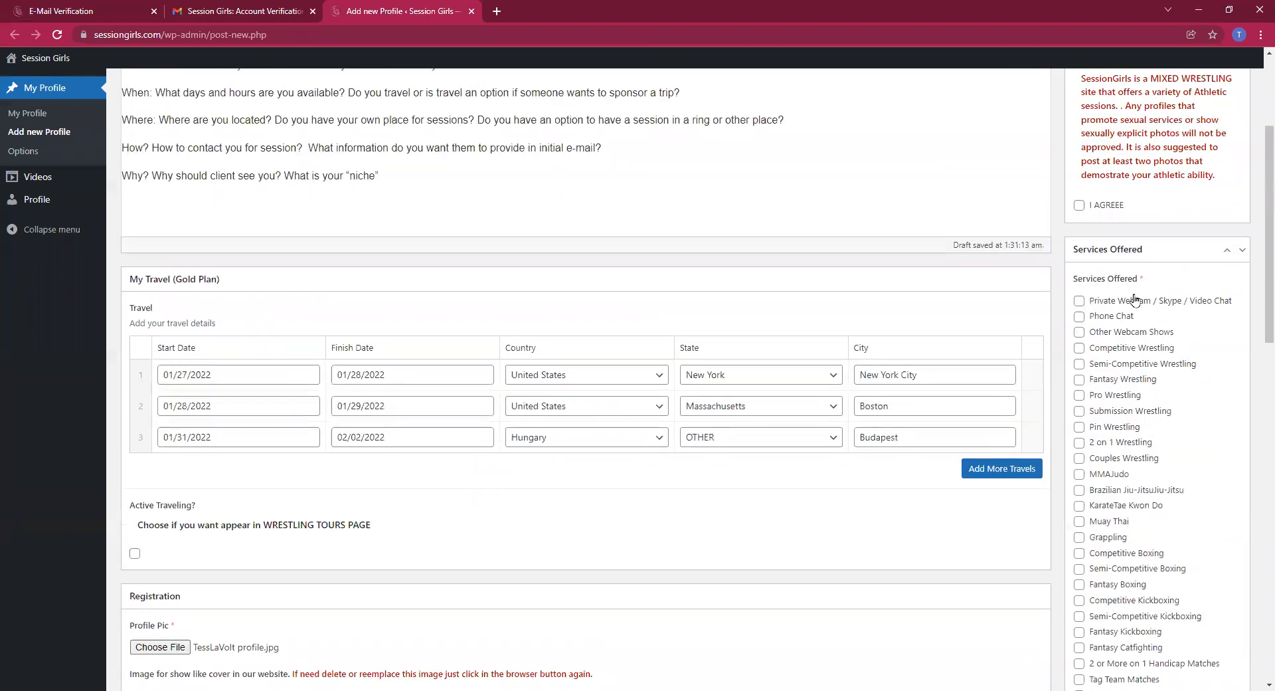
{"action": "scroll", "coordinate": [1085, 234], "scroll_direction": "down", "scroll_amount": 1}
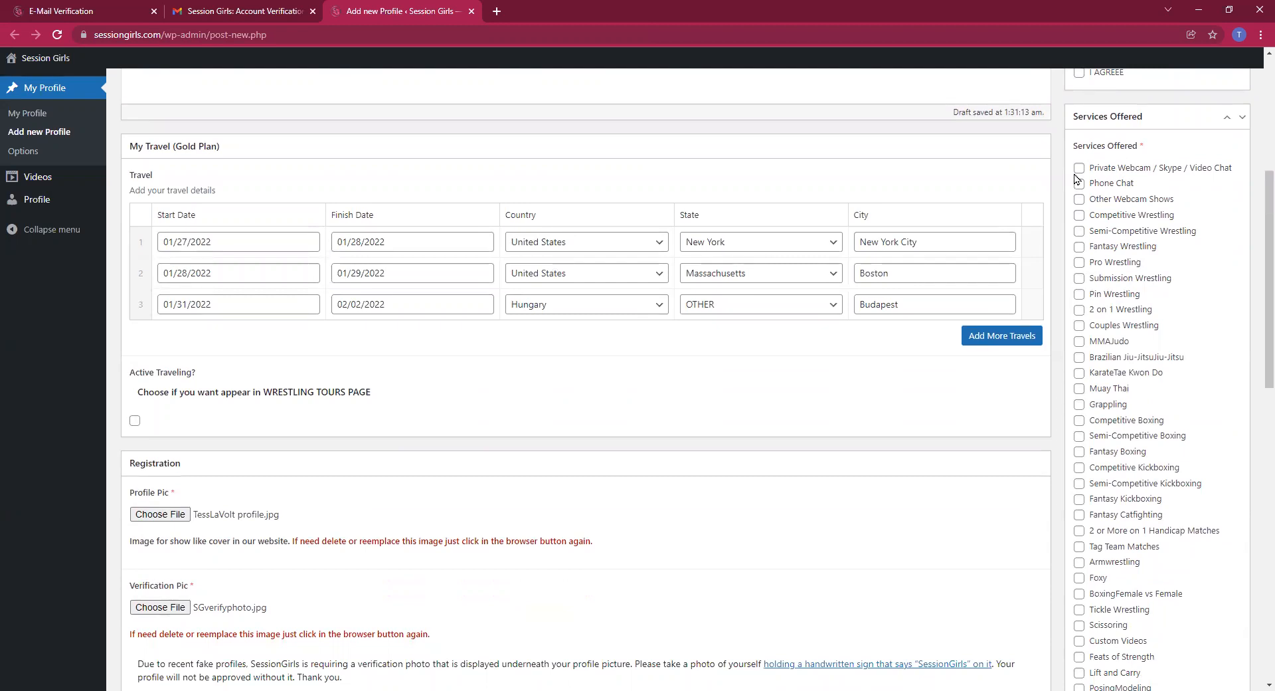
{"action": "left_click", "coordinate": [1079, 231]}
{"action": "left_click", "coordinate": [1080, 247]}
{"action": "left_click", "coordinate": [1079, 278]}
{"action": "left_click", "coordinate": [1079, 405]}
{"action": "scroll", "coordinate": [1077, 529], "scroll_direction": "down", "scroll_amount": 1}
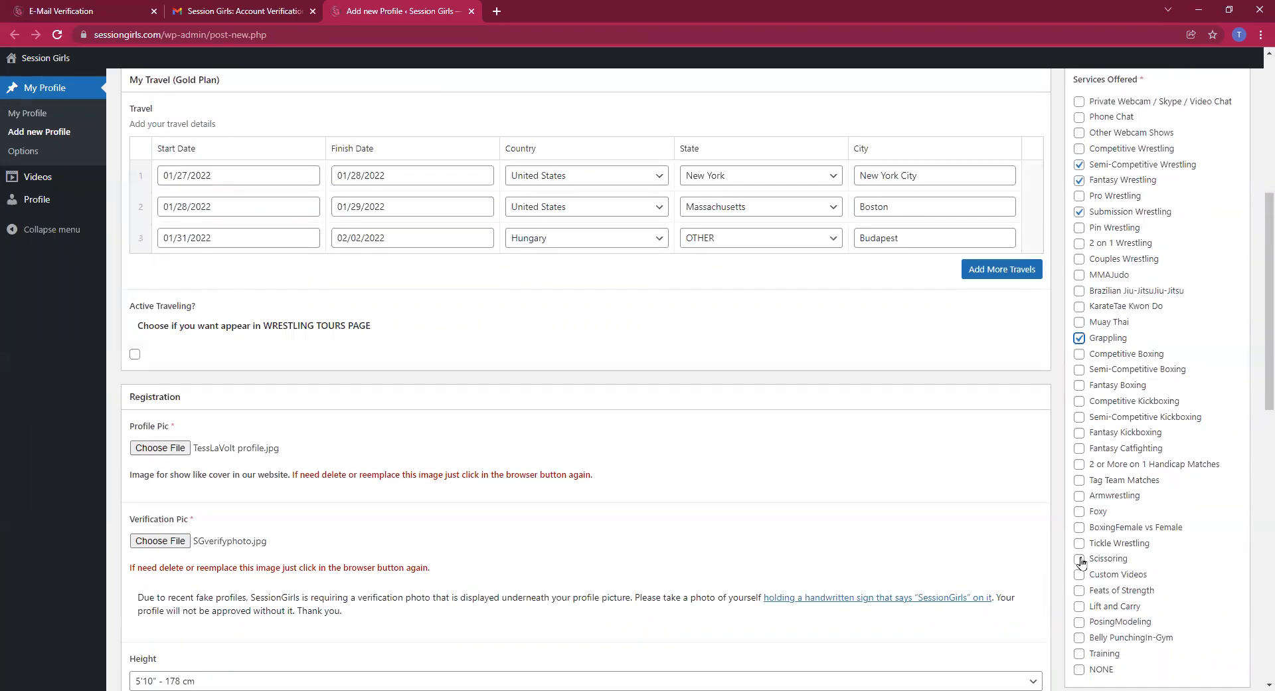
{"action": "left_click", "coordinate": [1077, 559]}
{"action": "scroll", "coordinate": [1071, 565], "scroll_direction": "down", "scroll_amount": 1}
{"action": "scroll", "coordinate": [1071, 565], "scroll_direction": "down", "scroll_amount": 1}
{"action": "left_click", "coordinate": [1078, 473]}
{"action": "left_click", "coordinate": [1078, 489]}
{"action": "scroll", "coordinate": [1082, 491], "scroll_direction": "down", "scroll_amount": 3}
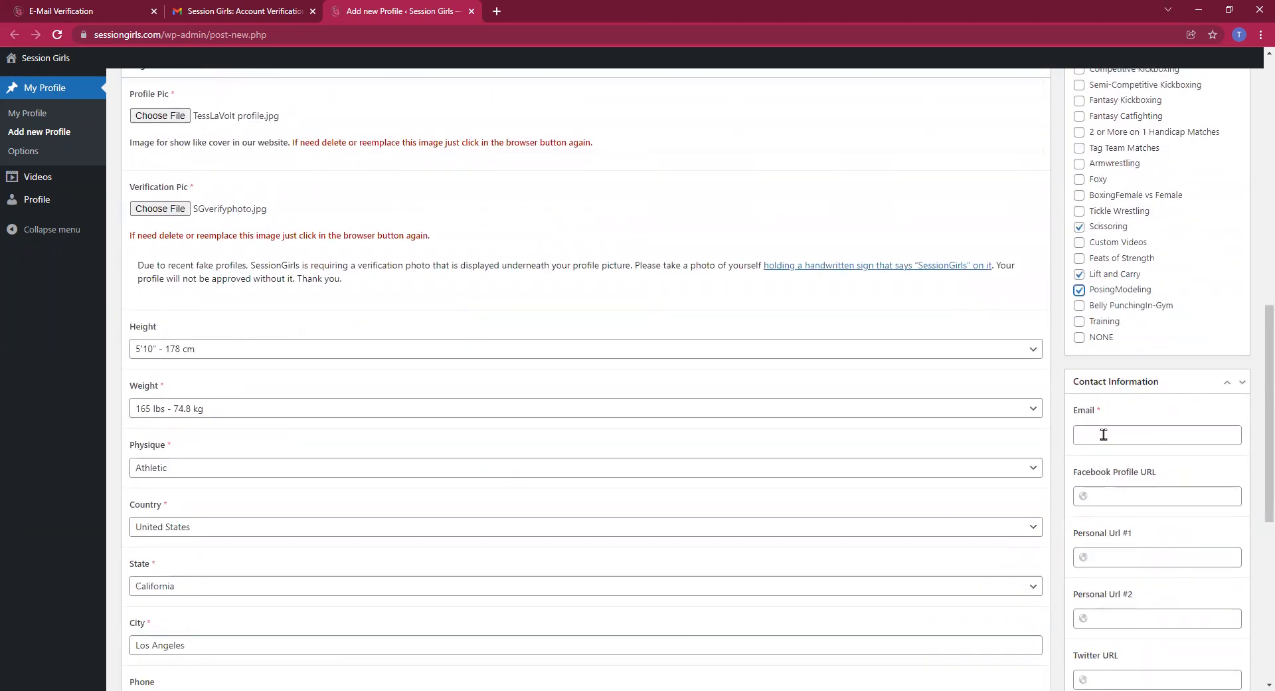
Enter the account e-mail address in the Contact Information Email field, then return to the form's top
{"action": "left_click", "coordinate": [1103, 434]}
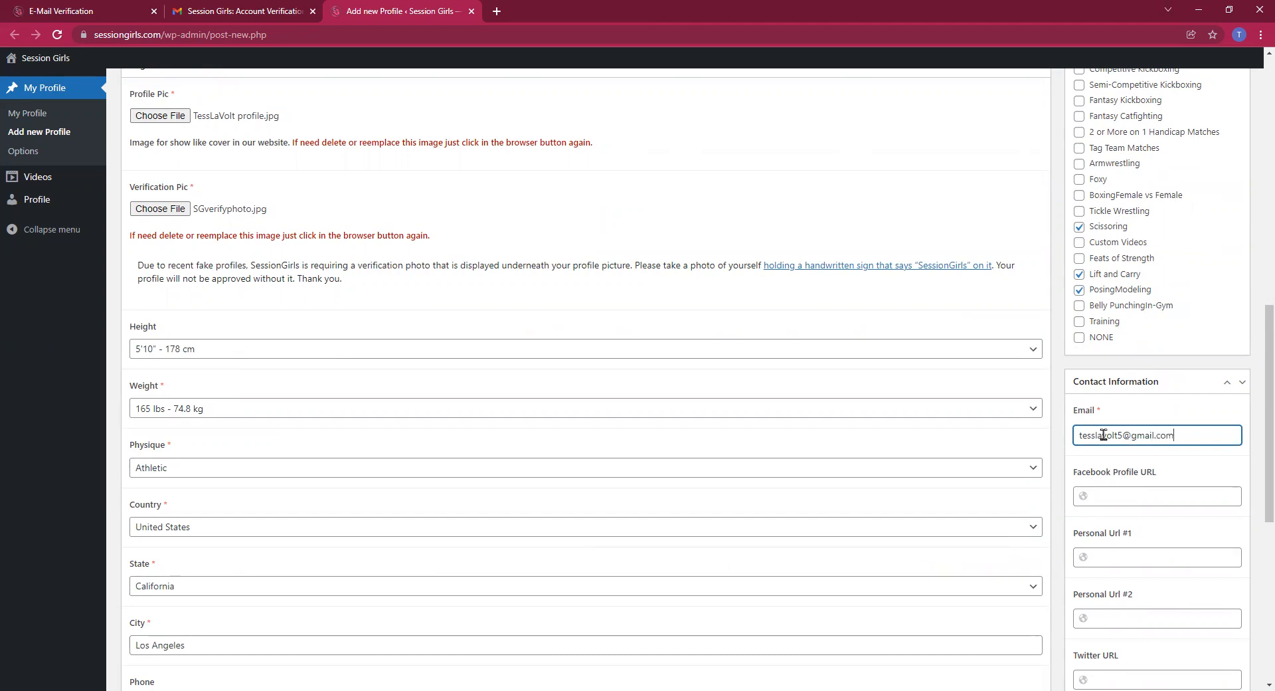
{"action": "scroll", "coordinate": [1096, 405], "scroll_direction": "down", "scroll_amount": 3}
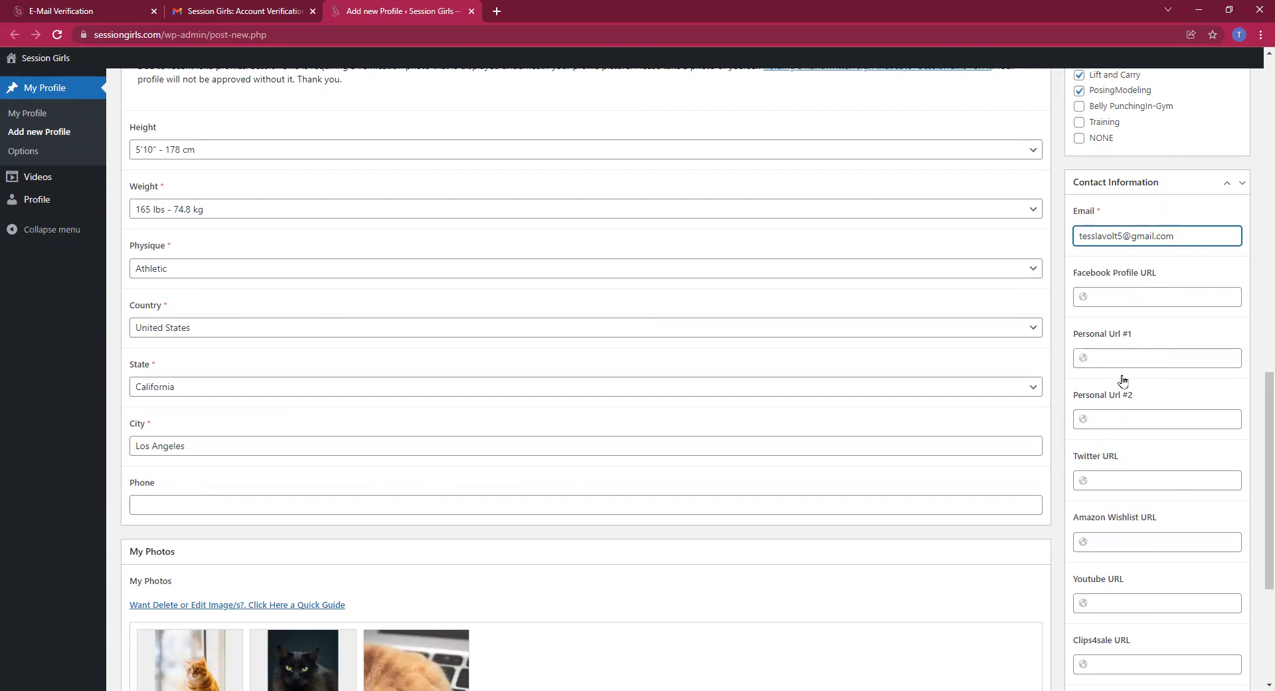
{"action": "scroll", "coordinate": [1126, 408], "scroll_direction": "down", "scroll_amount": 2}
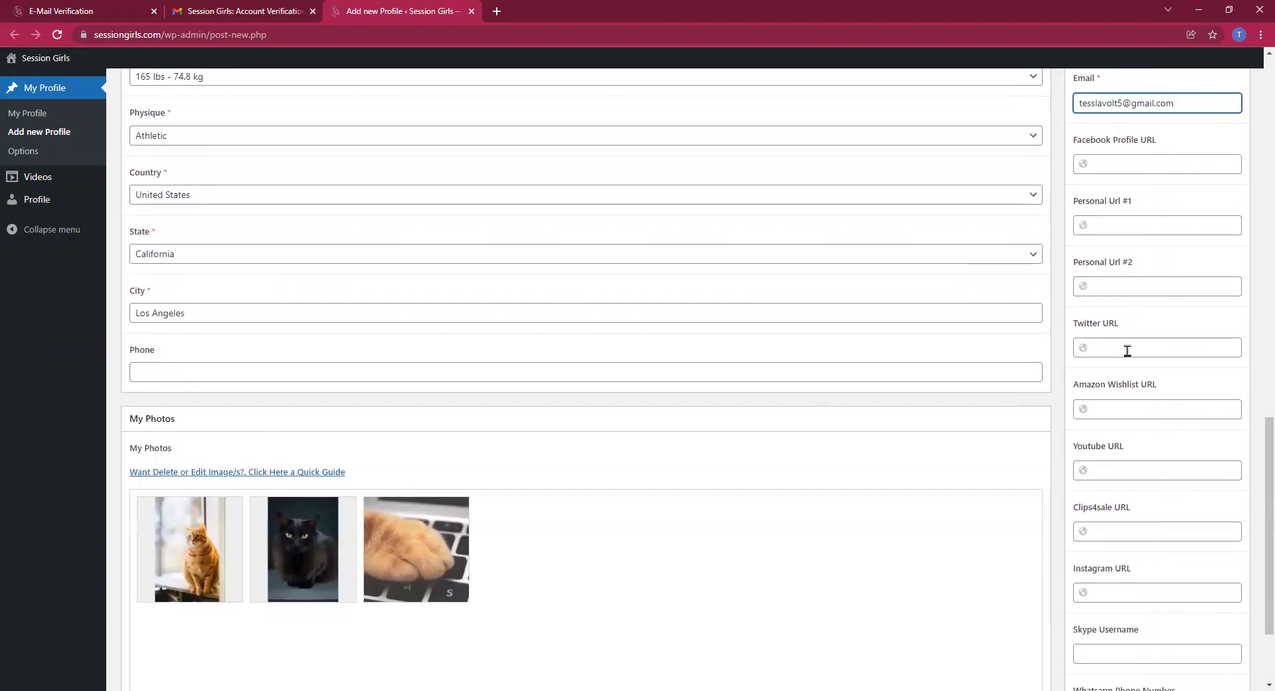
{"action": "scroll", "coordinate": [1127, 349], "scroll_direction": "down", "scroll_amount": 1}
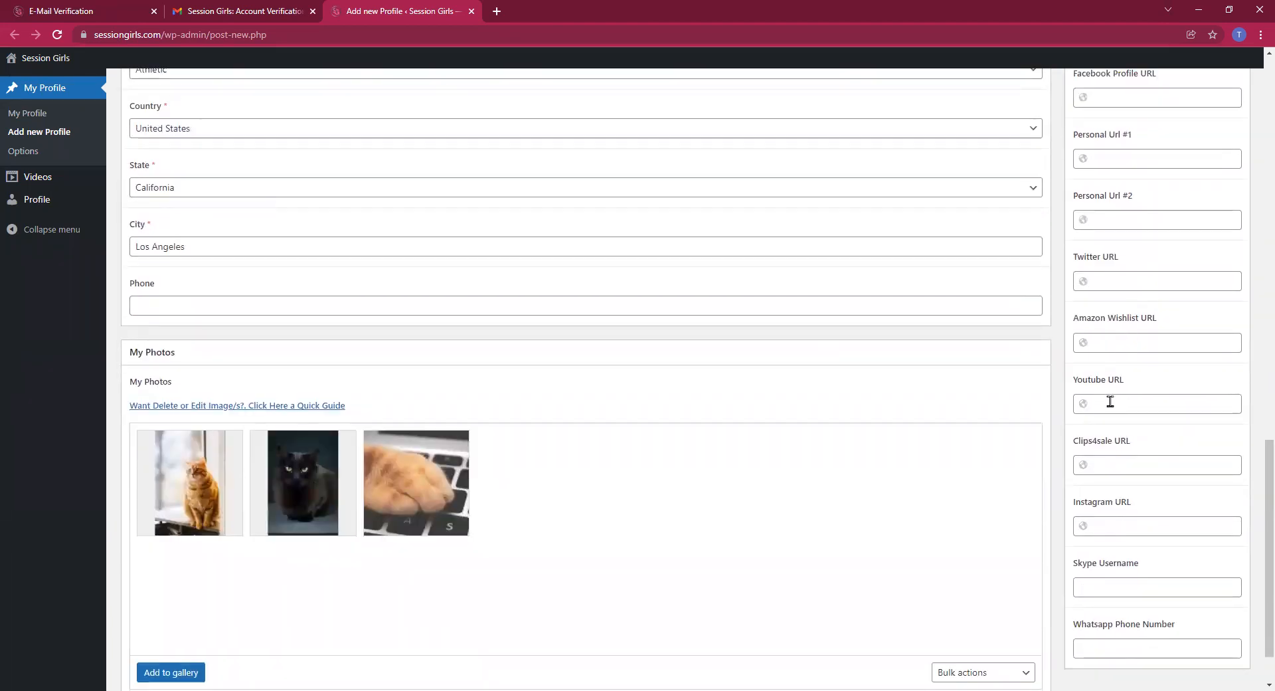
{"action": "scroll", "coordinate": [1114, 465], "scroll_direction": "down", "scroll_amount": 1}
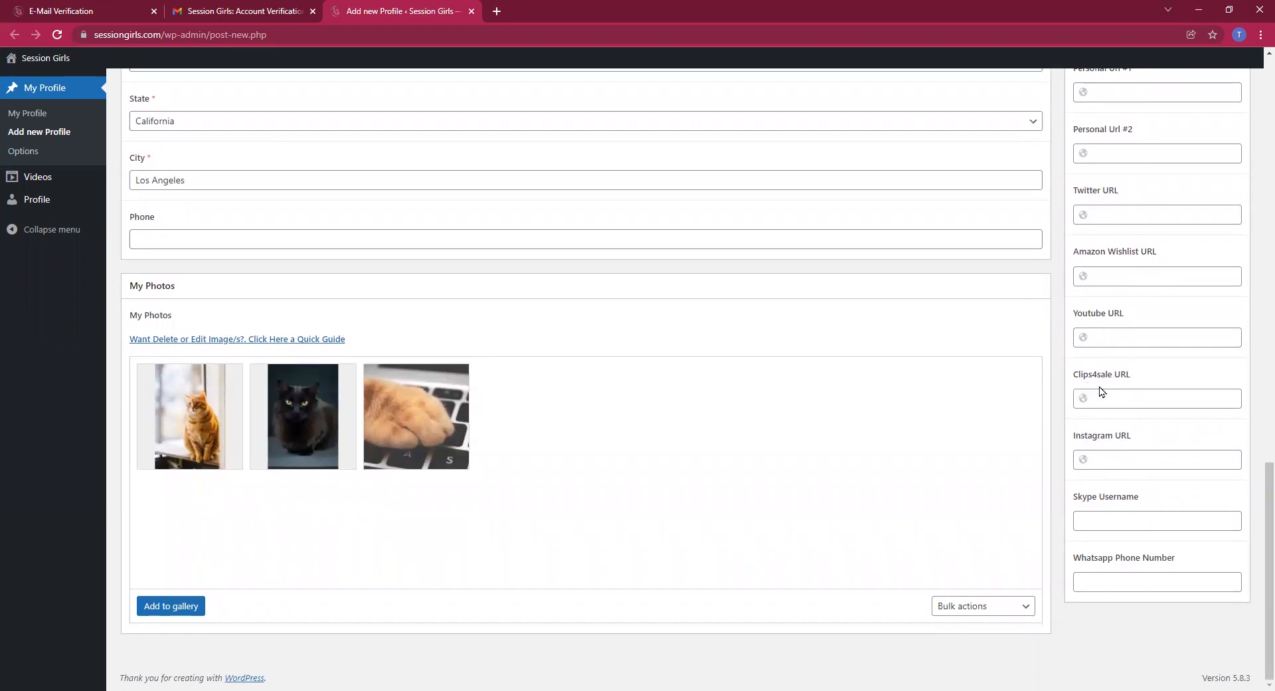
{"action": "scroll", "coordinate": [1073, 392], "scroll_direction": "up", "scroll_amount": 3}
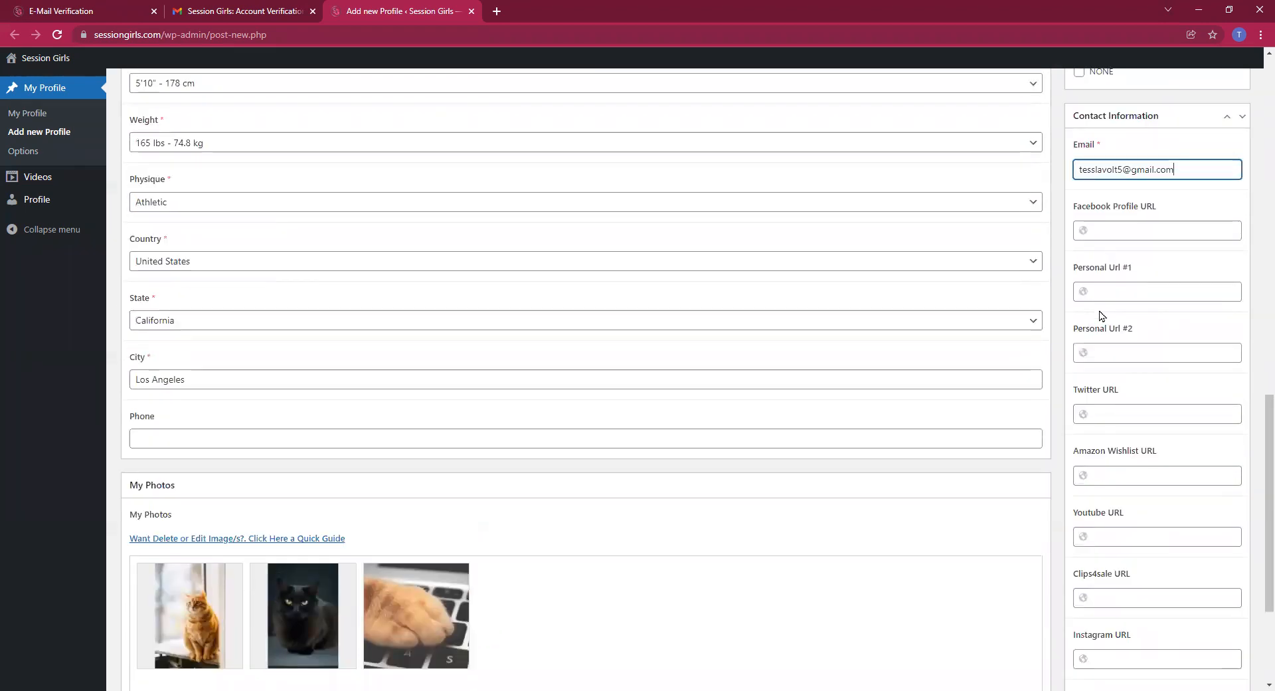
{"action": "scroll", "coordinate": [1069, 371], "scroll_direction": "down", "scroll_amount": 3}
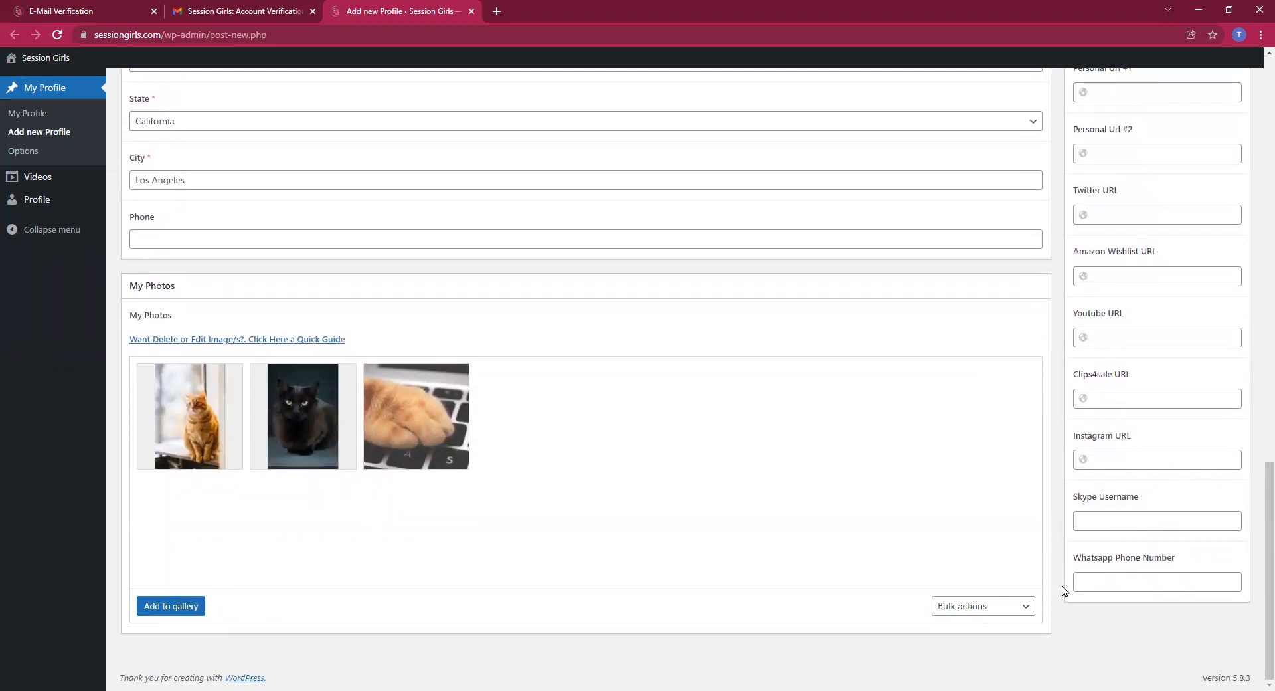
{"action": "scroll", "coordinate": [1055, 578], "scroll_direction": "up", "scroll_amount": 9}
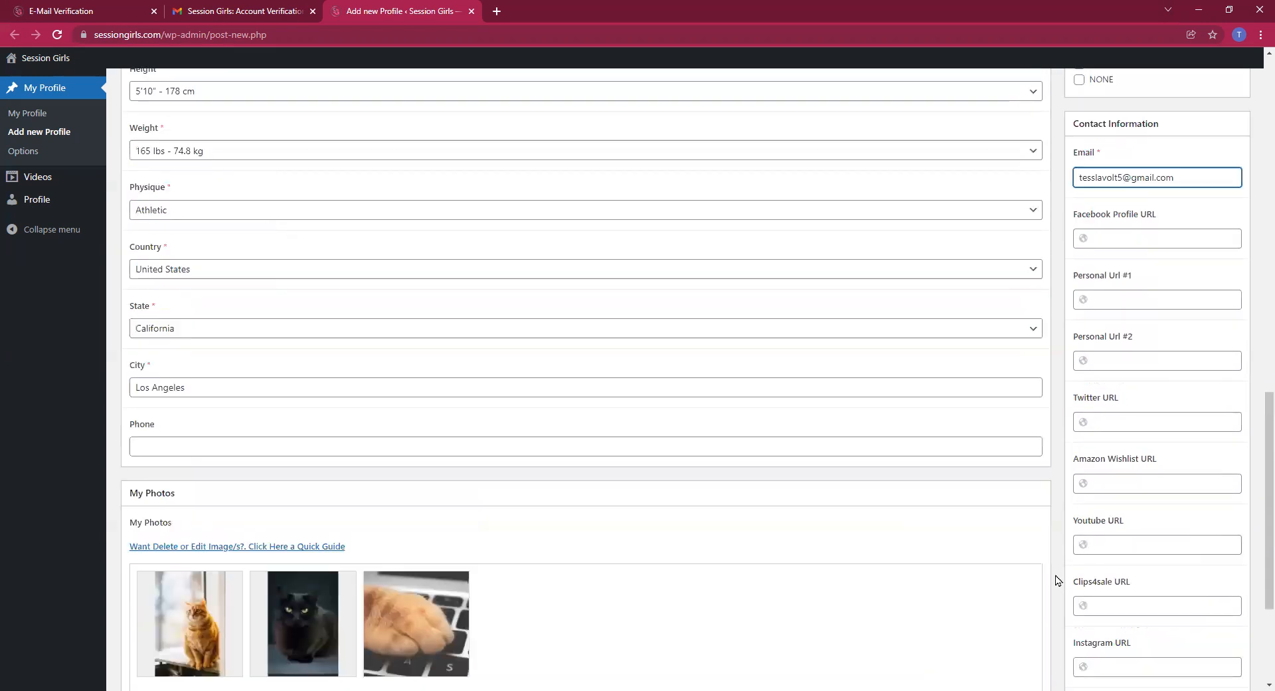
{"action": "scroll", "coordinate": [1056, 578], "scroll_direction": "up", "scroll_amount": 10}
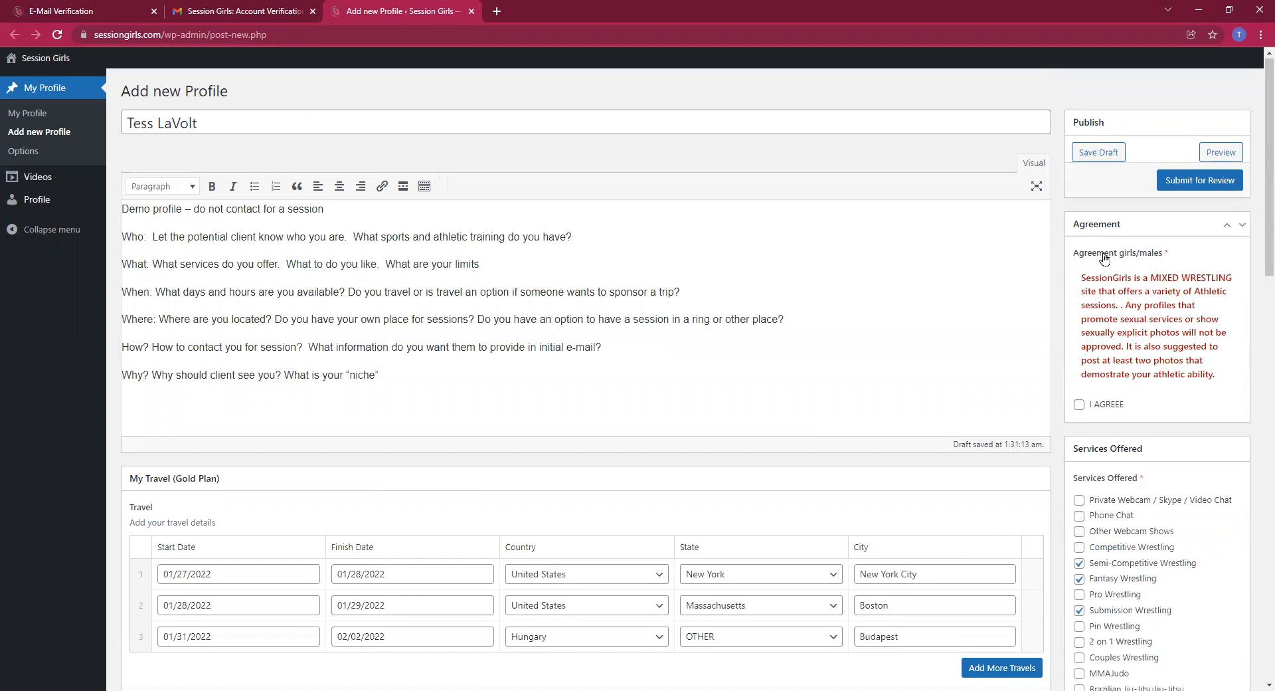
Tick the I AGREEE checkbox in the Agreement box and choose Submit for Review
{"action": "left_click", "coordinate": [1079, 404]}
{"action": "left_click", "coordinate": [1191, 182]}
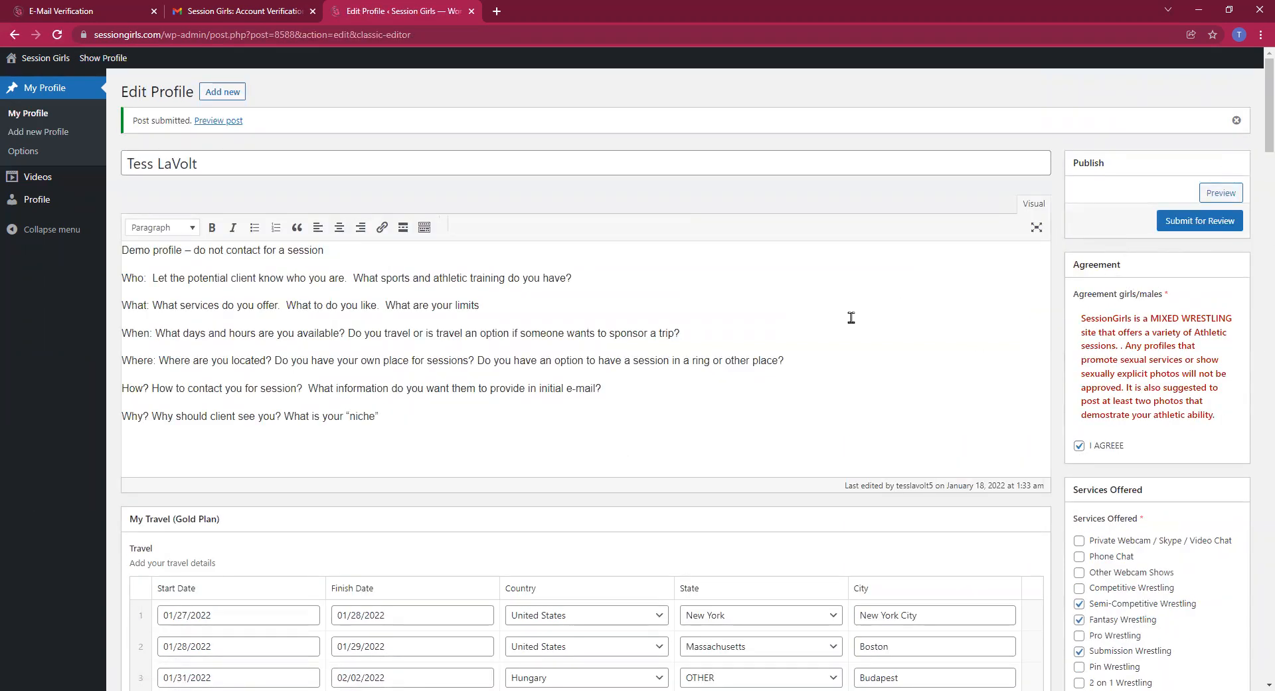
Preview the submitted profile from the Publish box in a new tab
{"action": "left_click", "coordinate": [1221, 193]}
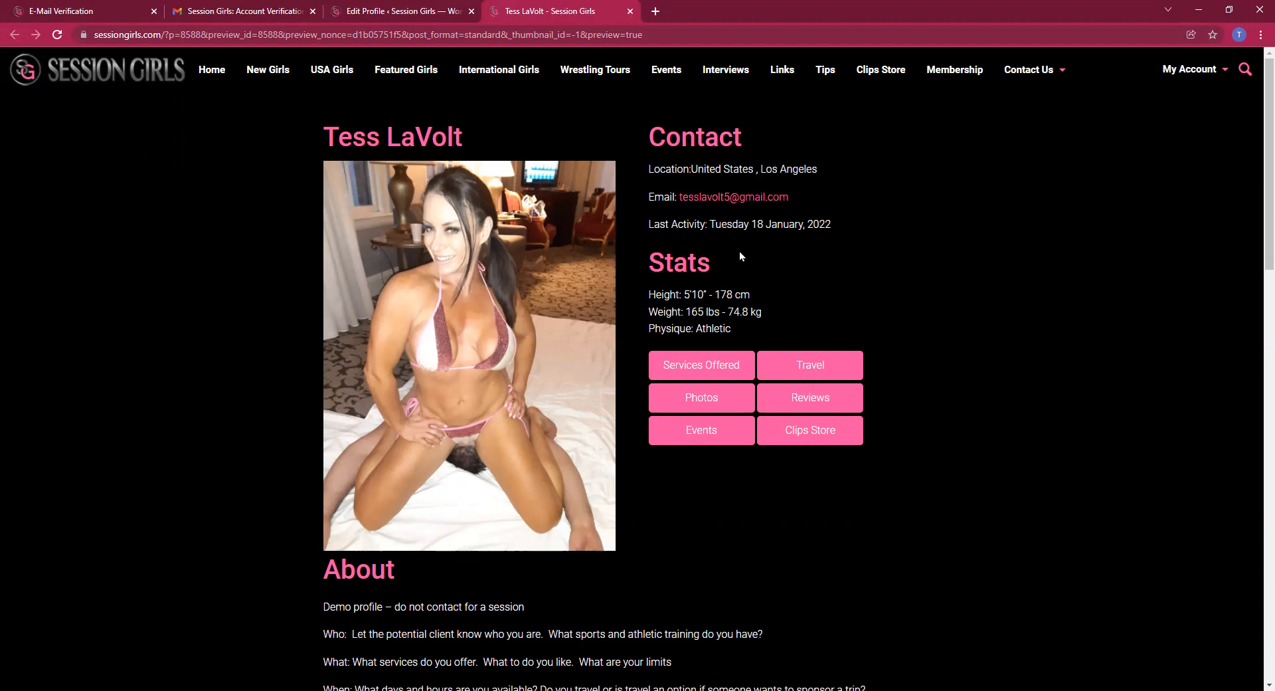
{"action": "scroll", "coordinate": [739, 253], "scroll_direction": "down", "scroll_amount": 1}
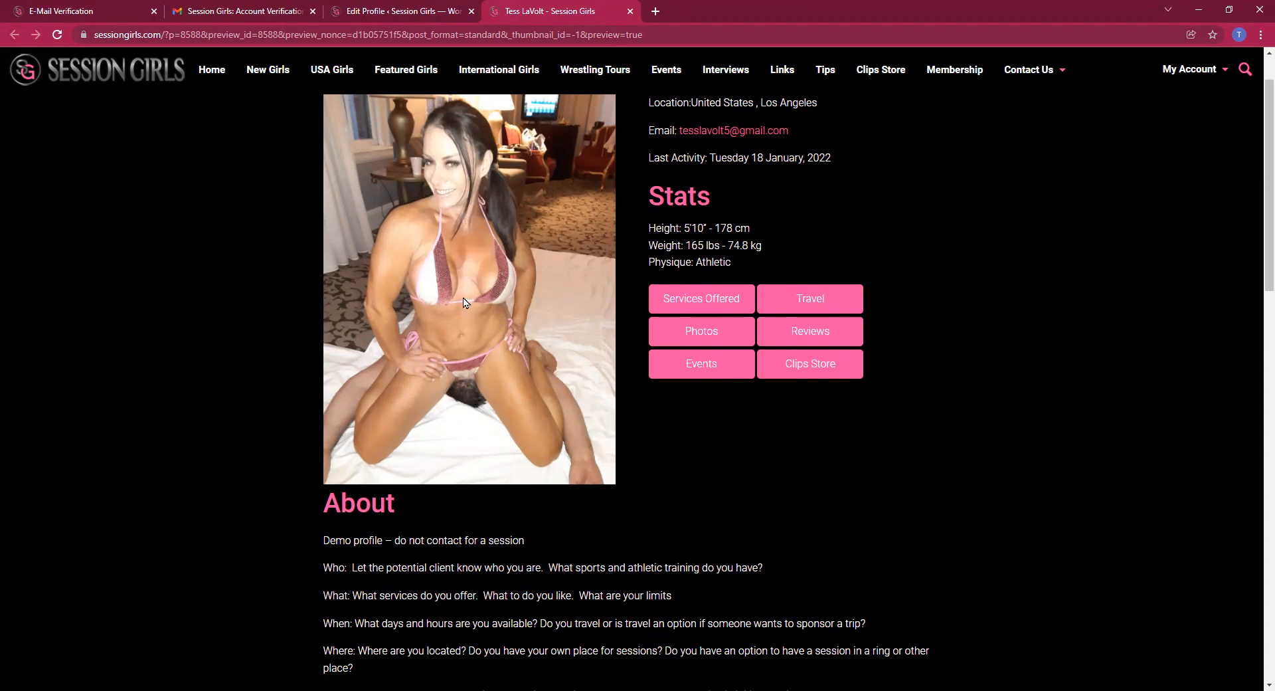
{"action": "scroll", "coordinate": [484, 284], "scroll_direction": "down", "scroll_amount": 3}
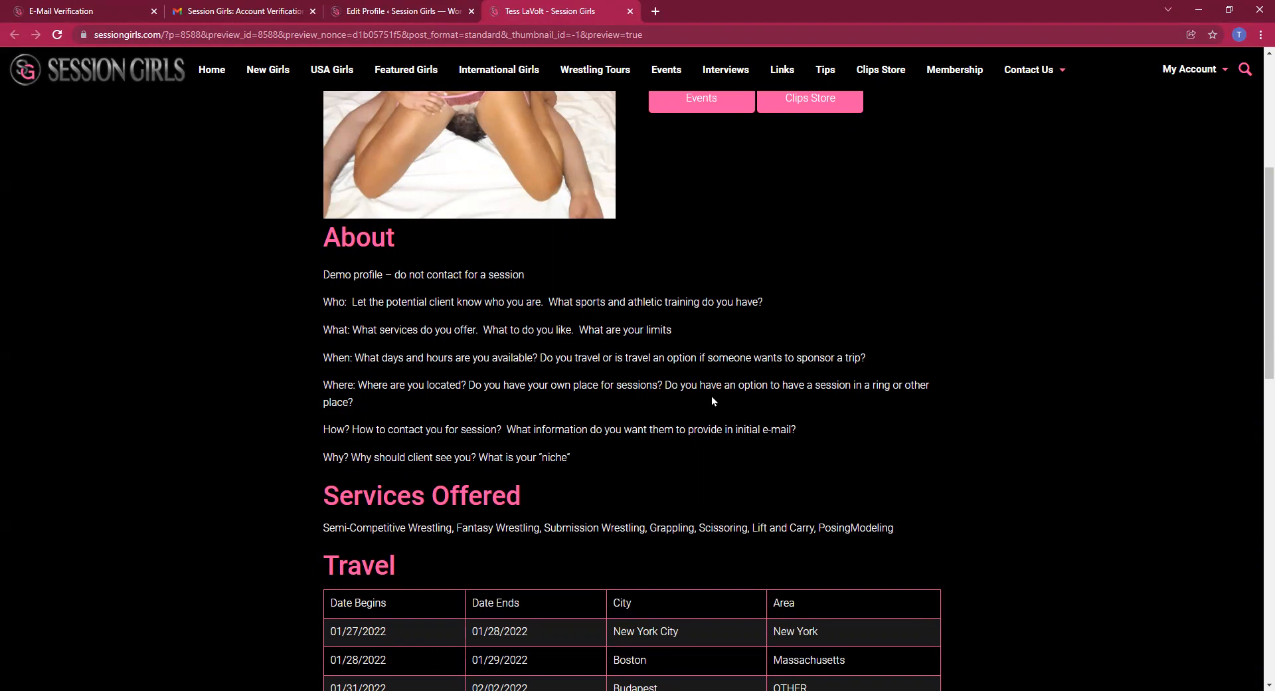
{"action": "scroll", "coordinate": [712, 400], "scroll_direction": "down", "scroll_amount": 3}
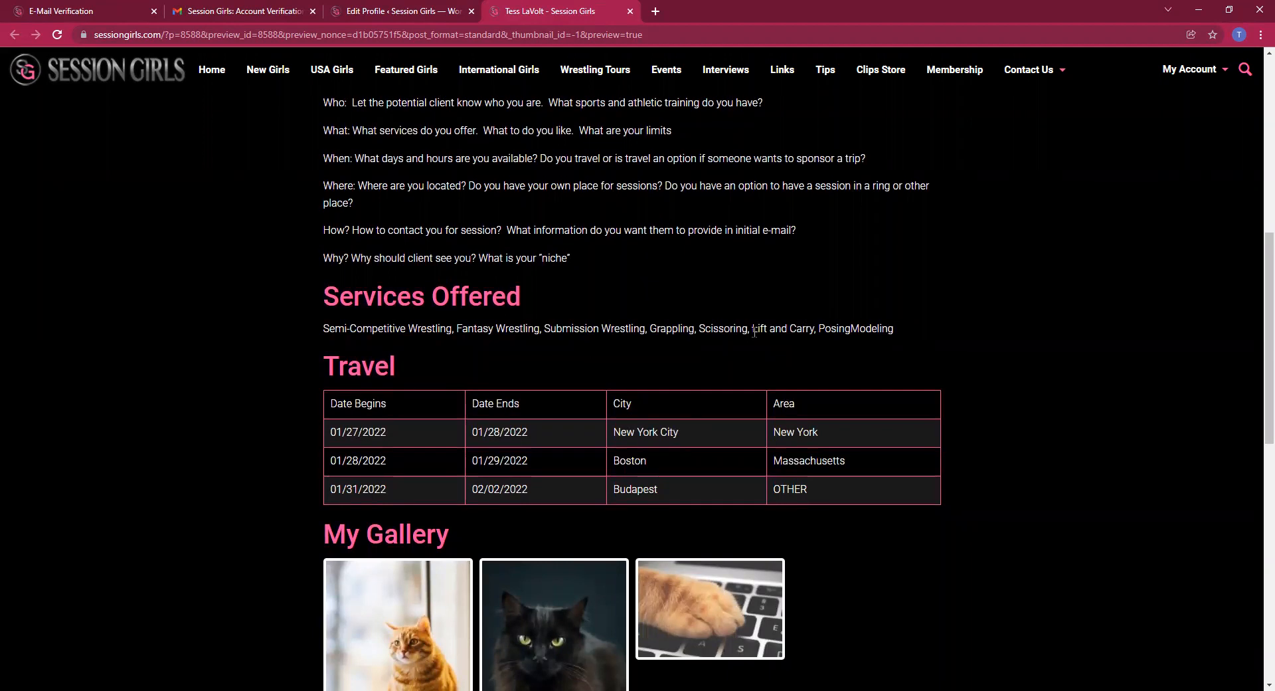
{"action": "scroll", "coordinate": [730, 325], "scroll_direction": "down", "scroll_amount": 2}
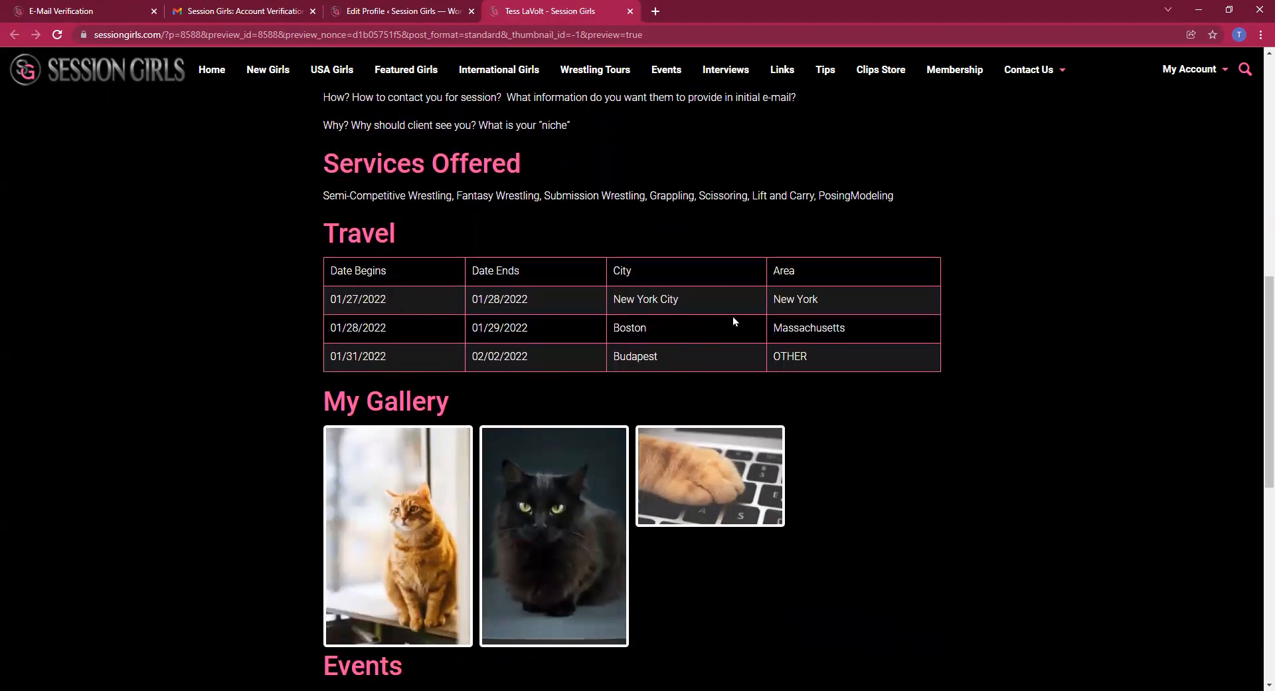
{"action": "scroll", "coordinate": [733, 321], "scroll_direction": "down", "scroll_amount": 1}
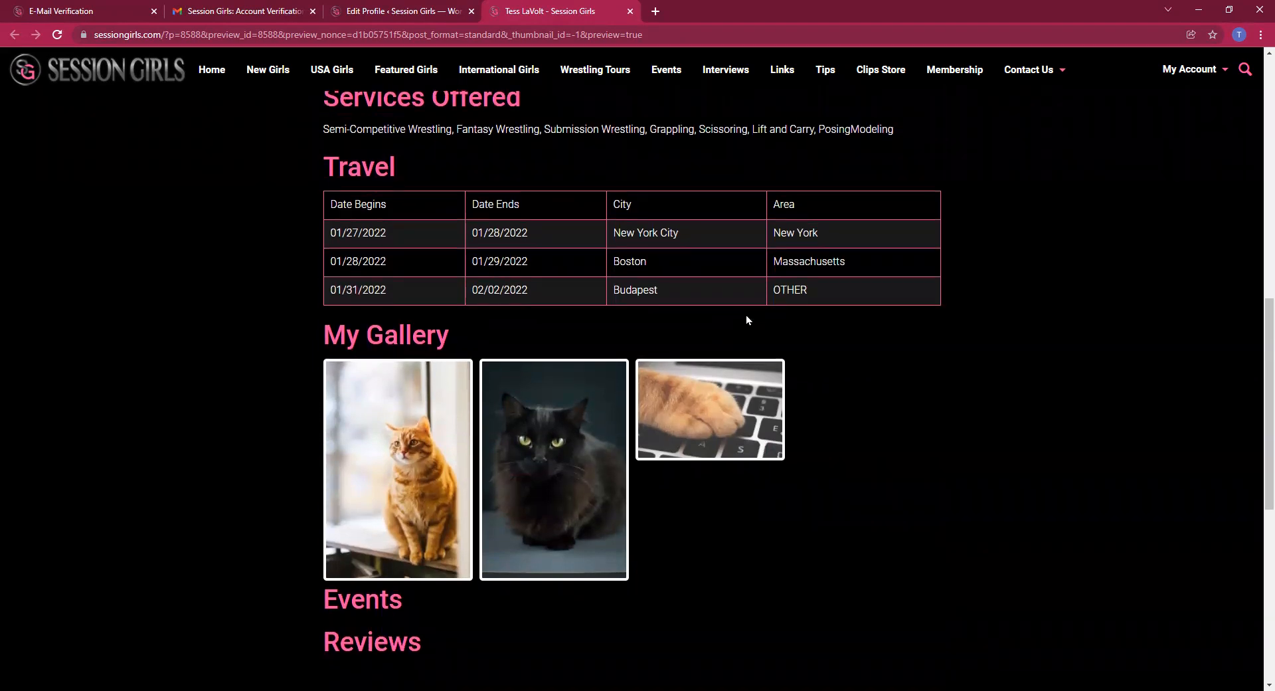
{"action": "scroll", "coordinate": [747, 318], "scroll_direction": "down", "scroll_amount": 1}
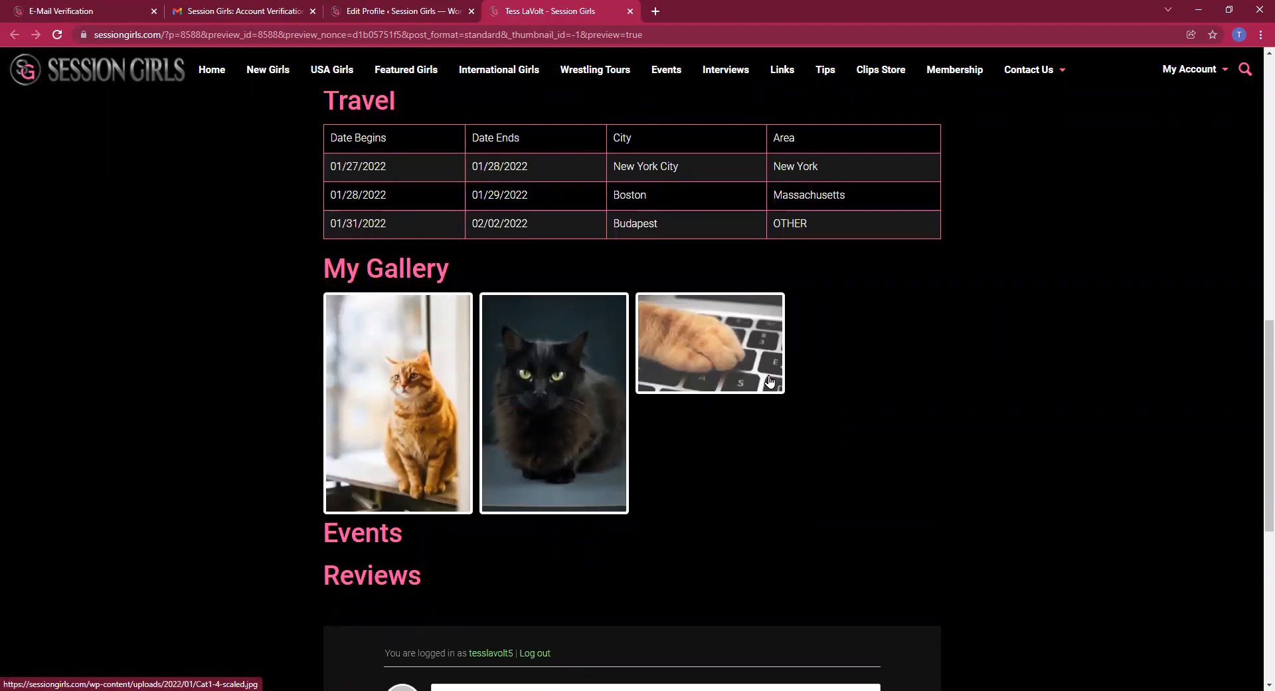
{"action": "scroll", "coordinate": [777, 425], "scroll_direction": "down", "scroll_amount": 1}
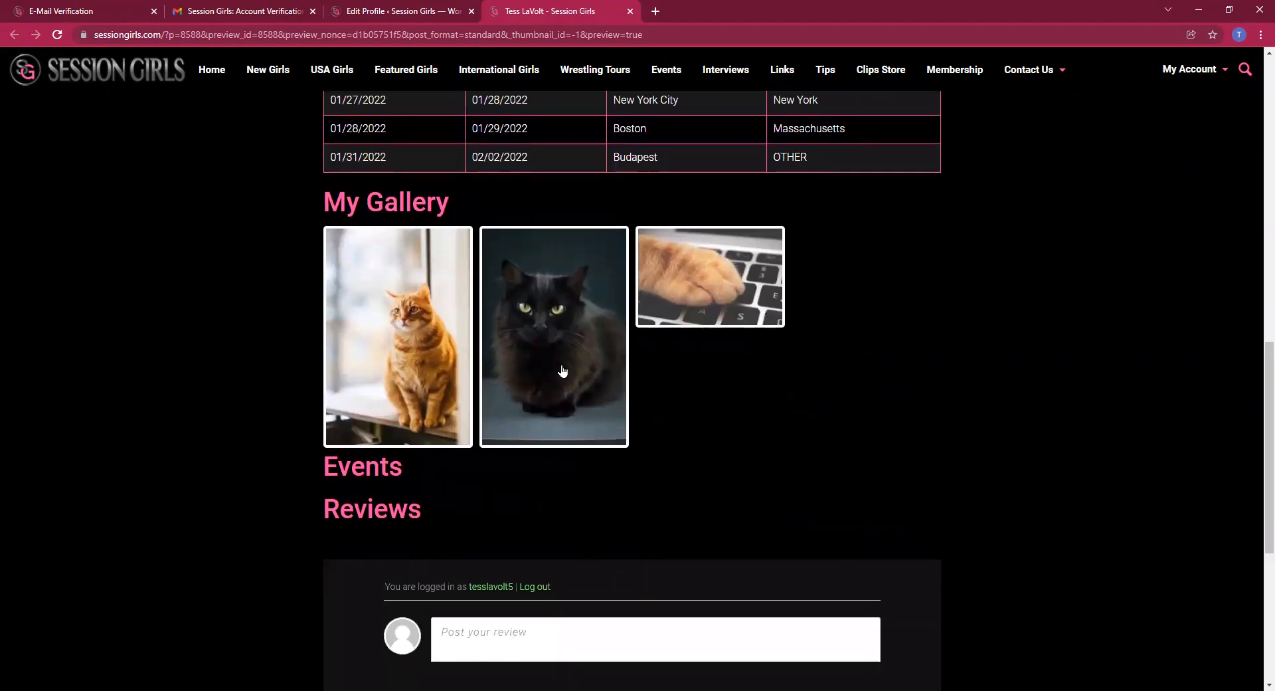
{"action": "scroll", "coordinate": [561, 371], "scroll_direction": "down", "scroll_amount": 1}
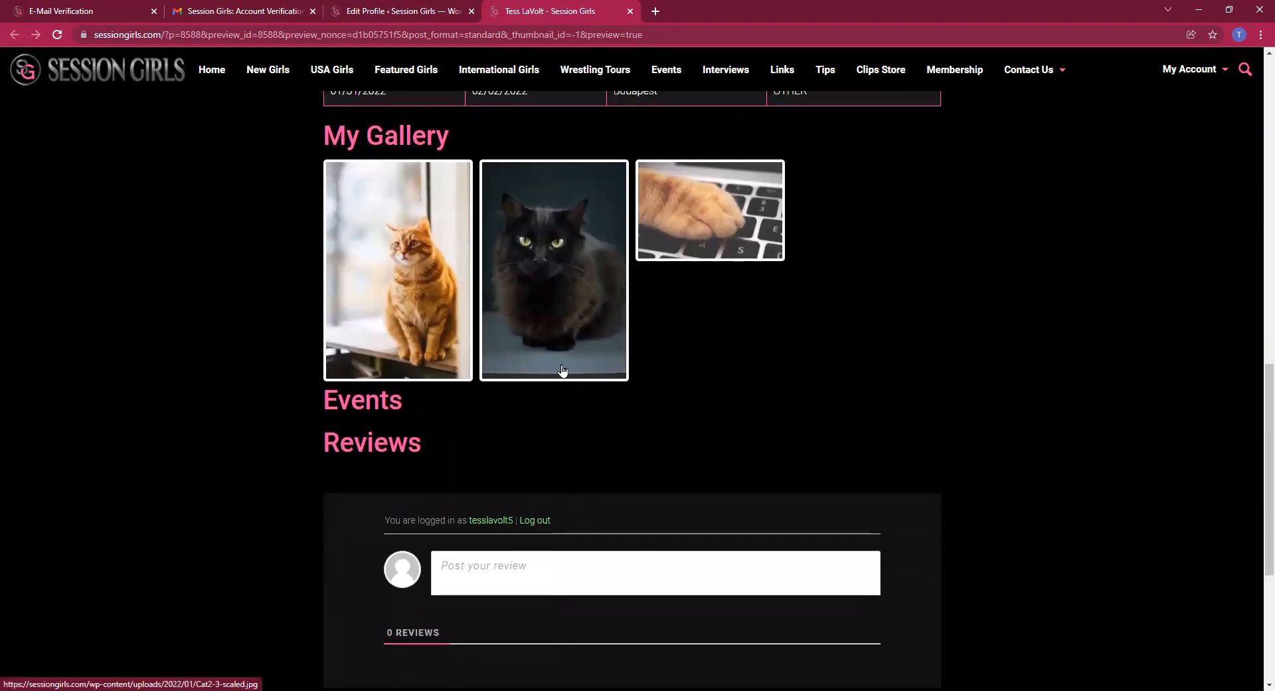
{"action": "left_click", "coordinate": [491, 565]}
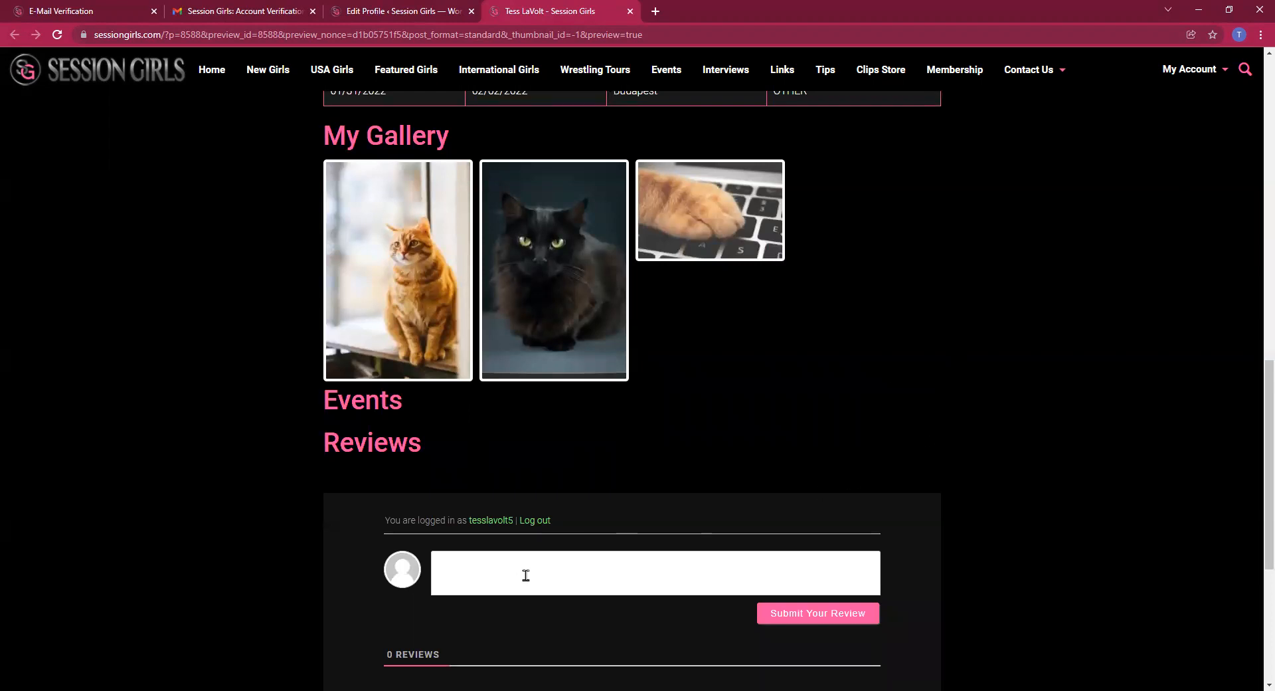
{"action": "scroll", "coordinate": [547, 559], "scroll_direction": "down", "scroll_amount": 2}
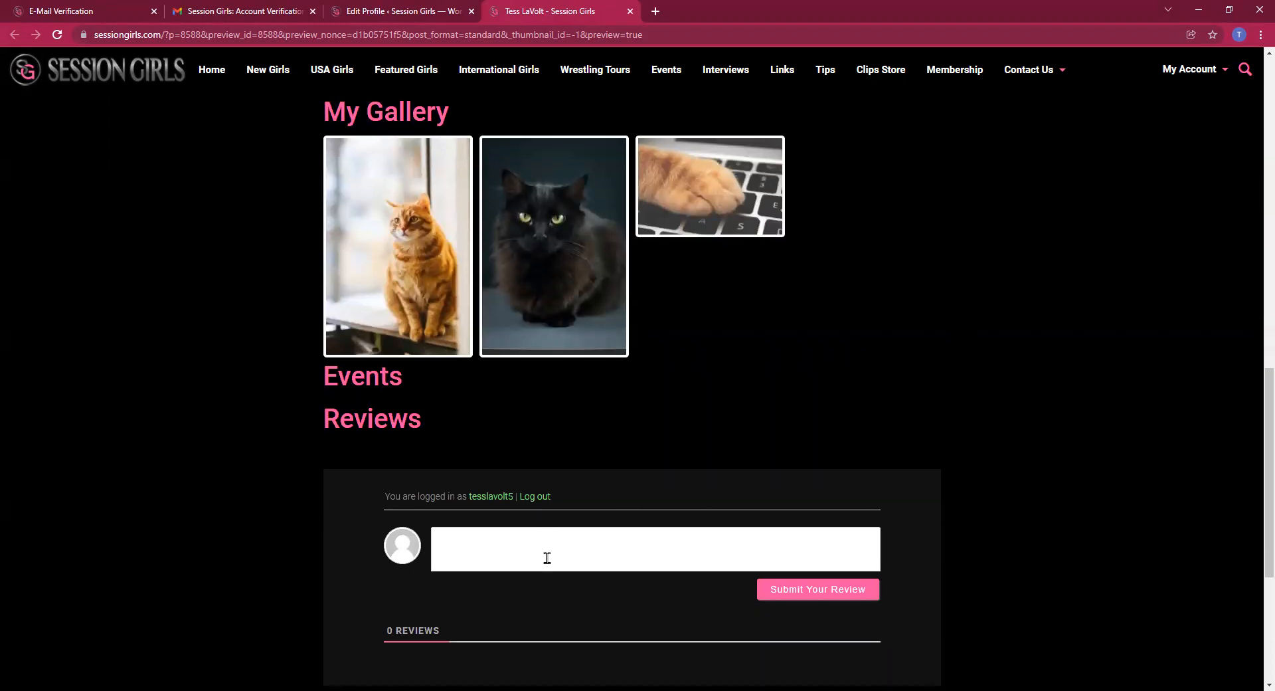
{"action": "scroll", "coordinate": [548, 559], "scroll_direction": "up", "scroll_amount": 2}
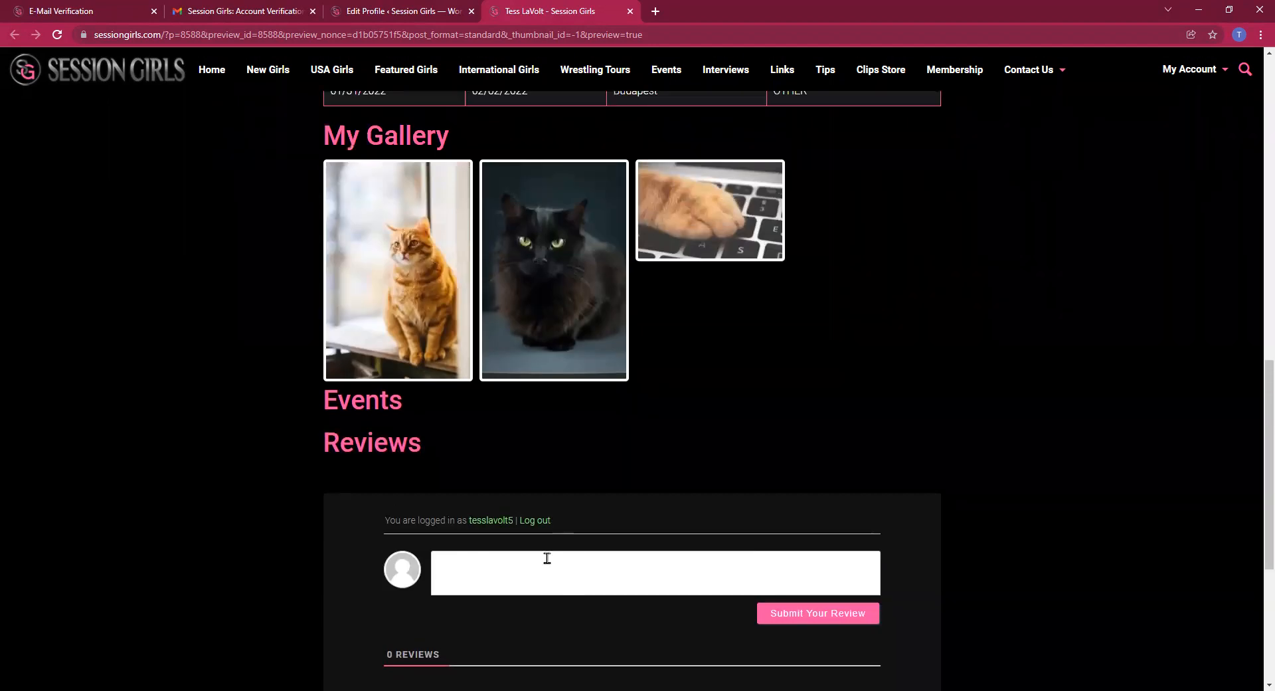
{"action": "scroll", "coordinate": [644, 538], "scroll_direction": "up", "scroll_amount": 2}
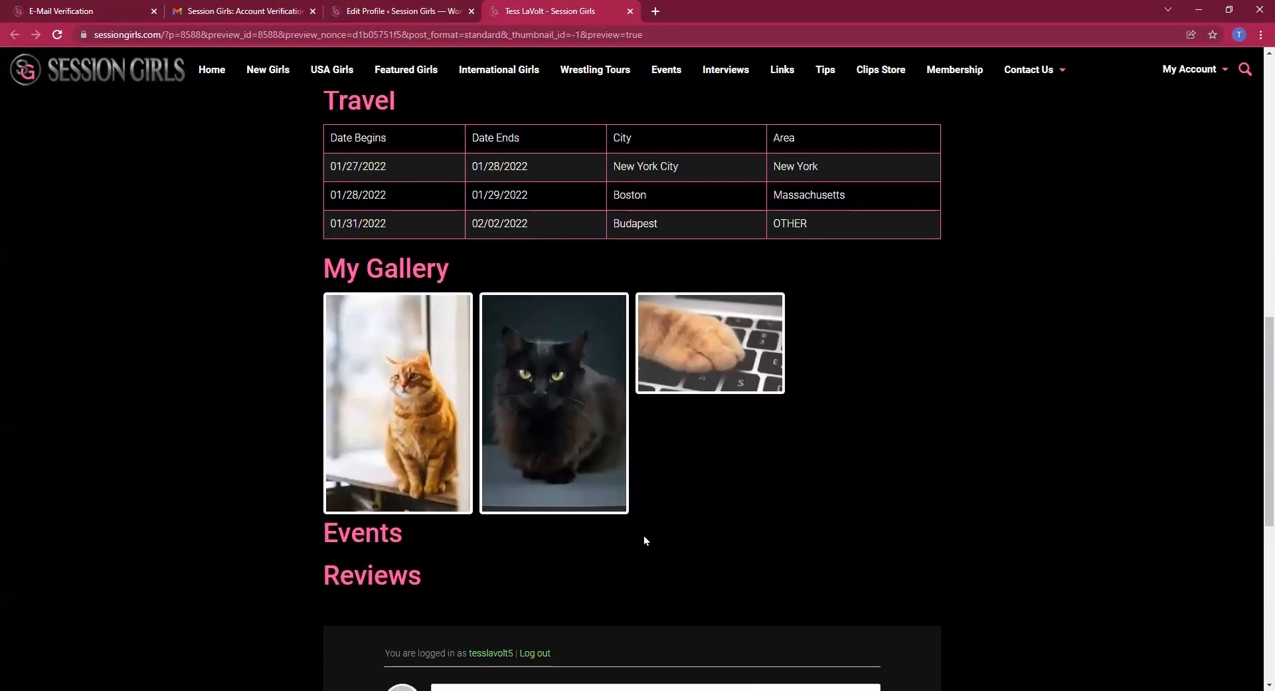
{"action": "scroll", "coordinate": [644, 540], "scroll_direction": "up", "scroll_amount": 8}
{"action": "scroll", "coordinate": [1092, 546], "scroll_direction": "up", "scroll_amount": 4}
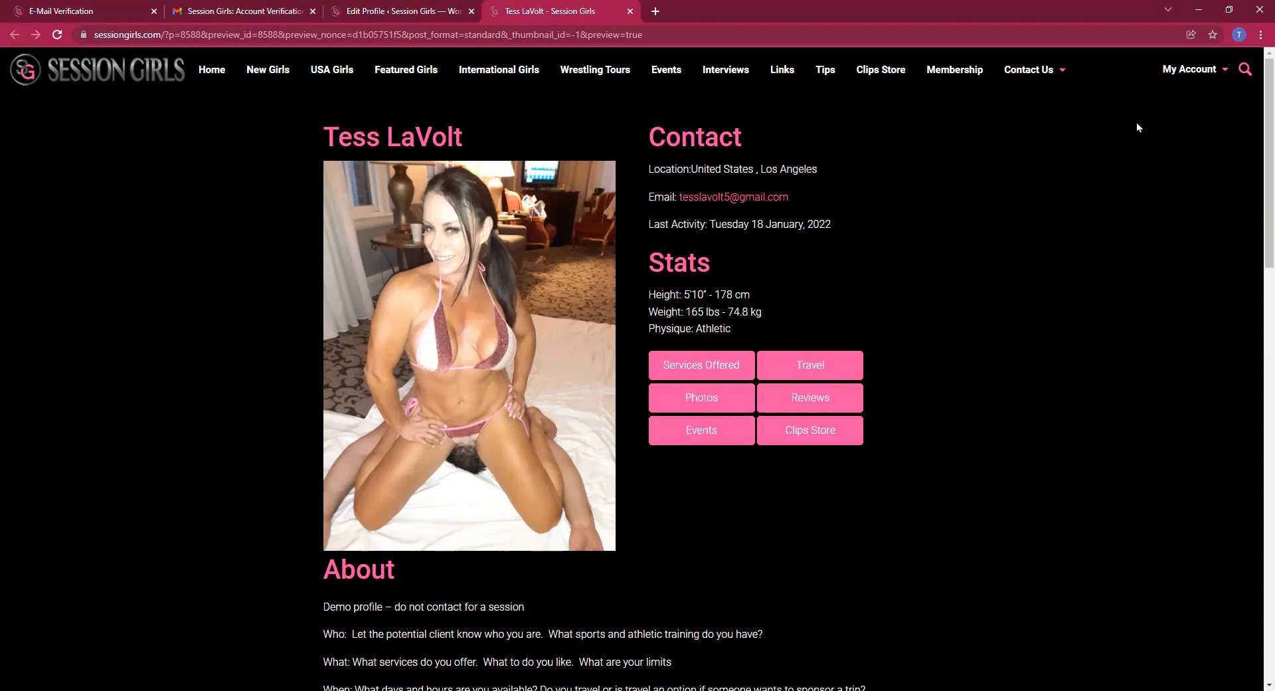
From My Account > My Profile, open the pending profile's Edit Profile page
{"action": "mouse_move", "coordinate": [1181, 73]}
{"action": "left_click", "coordinate": [1207, 97]}
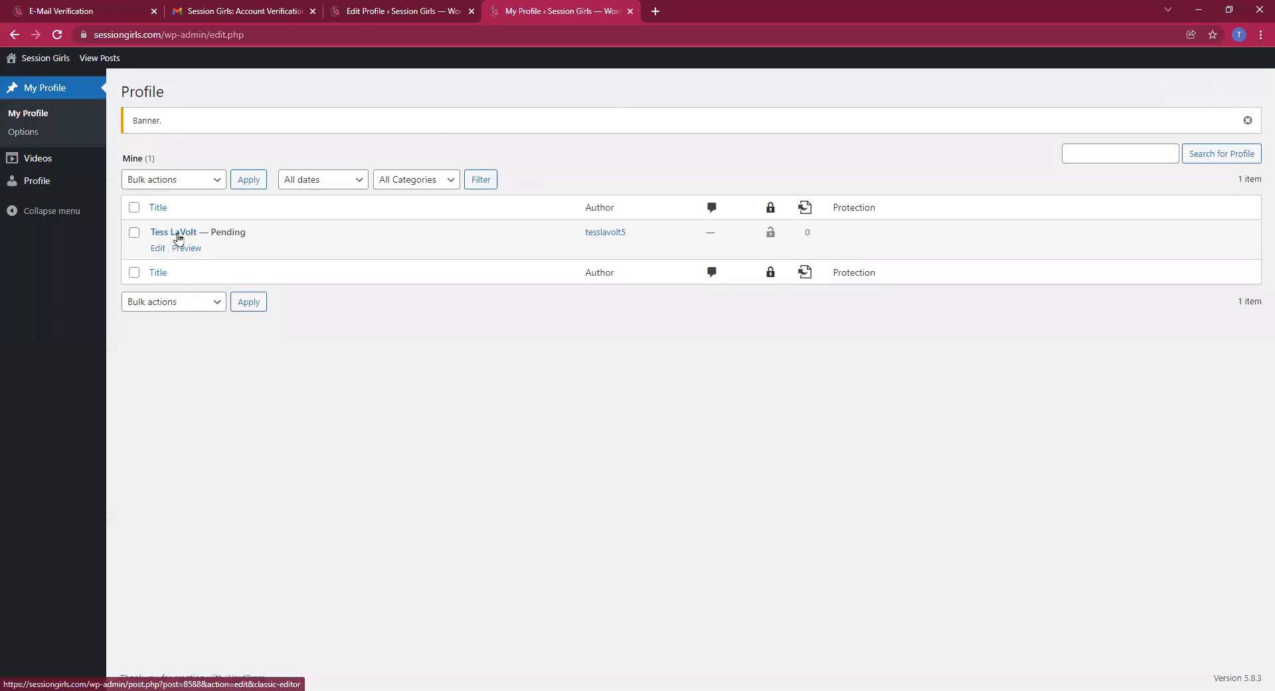
{"action": "left_click", "coordinate": [178, 237]}
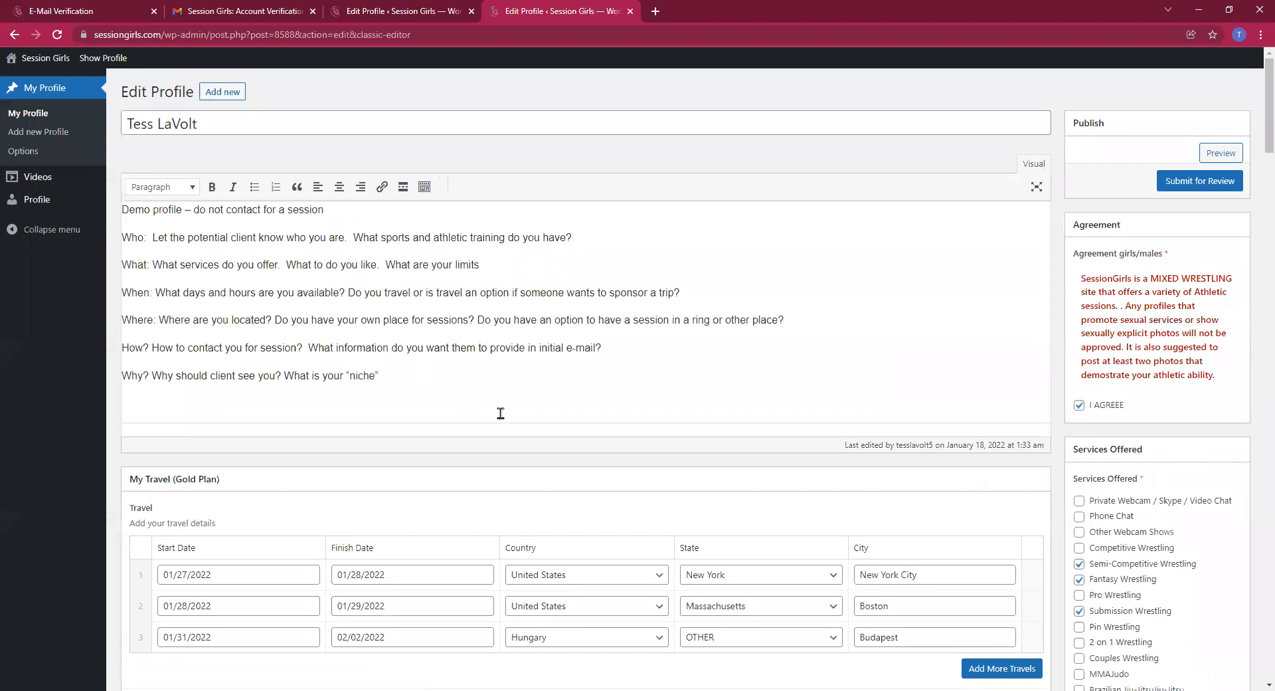
{"action": "scroll", "coordinate": [503, 413], "scroll_direction": "down", "scroll_amount": 2}
{"action": "scroll", "coordinate": [425, 319], "scroll_direction": "up", "scroll_amount": 2}
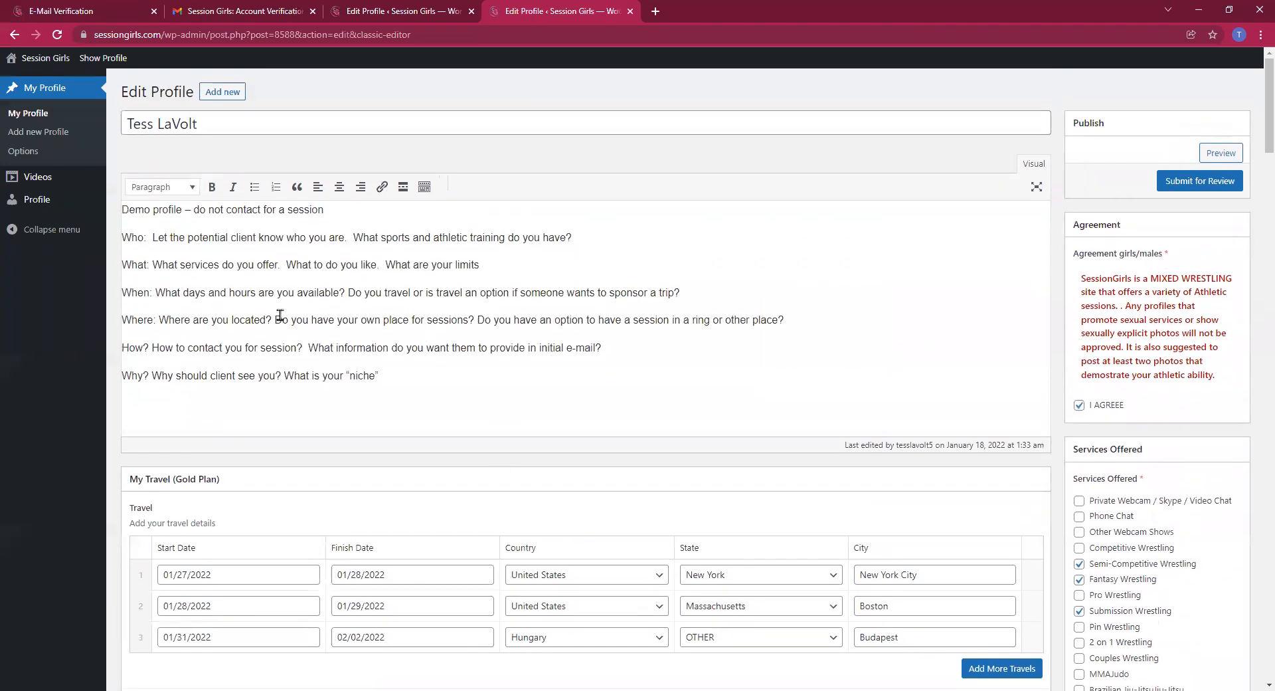
{"action": "scroll", "coordinate": [438, 368], "scroll_direction": "down", "scroll_amount": 2}
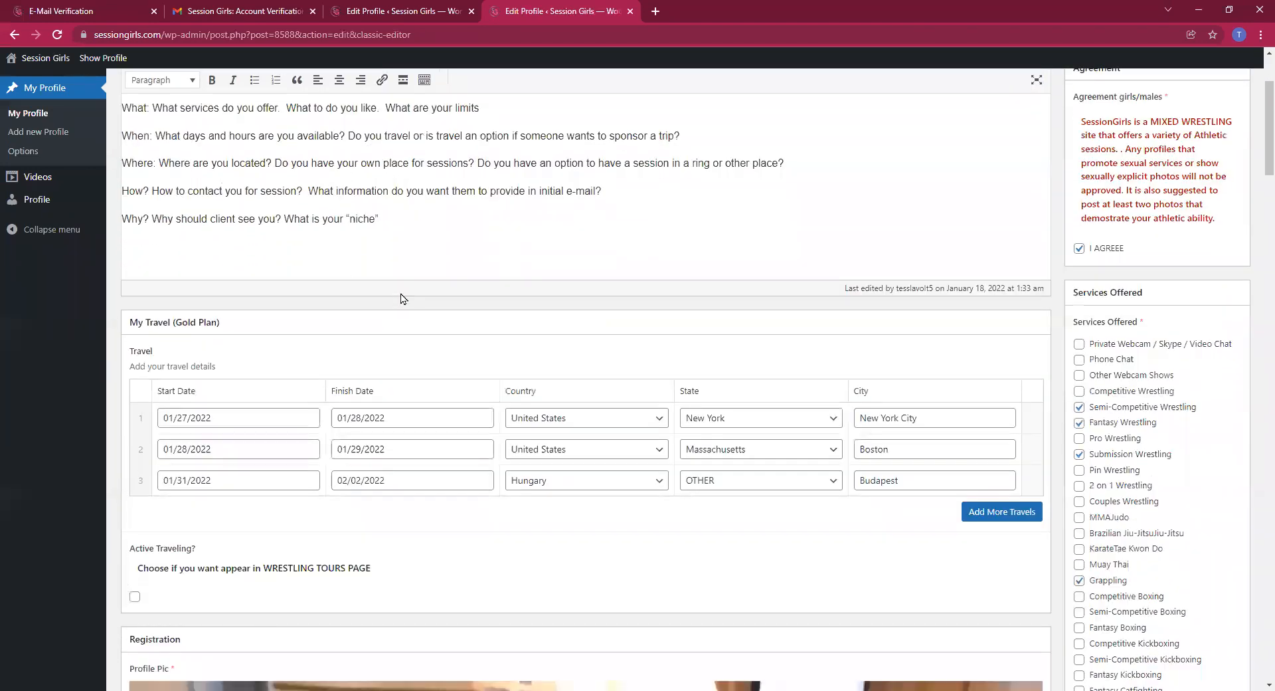
{"action": "scroll", "coordinate": [425, 305], "scroll_direction": "down", "scroll_amount": 2}
{"action": "scroll", "coordinate": [916, 378], "scroll_direction": "down", "scroll_amount": 1}
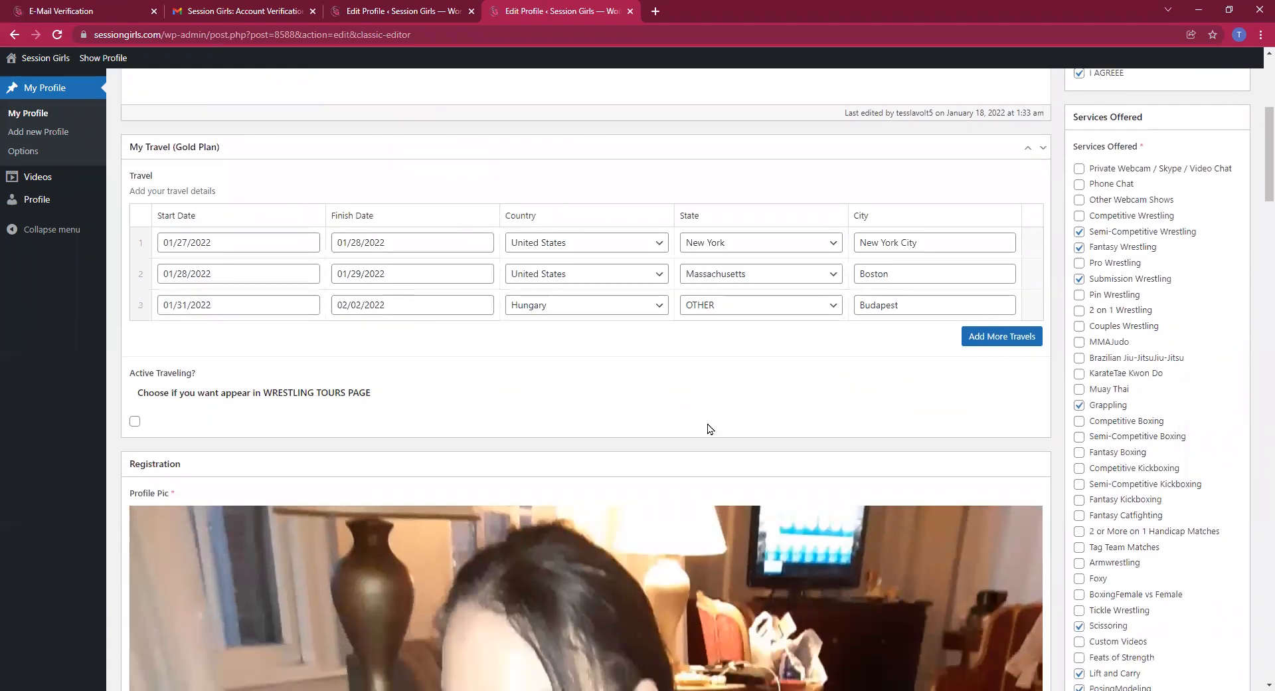
{"action": "scroll", "coordinate": [708, 428], "scroll_direction": "down", "scroll_amount": 5}
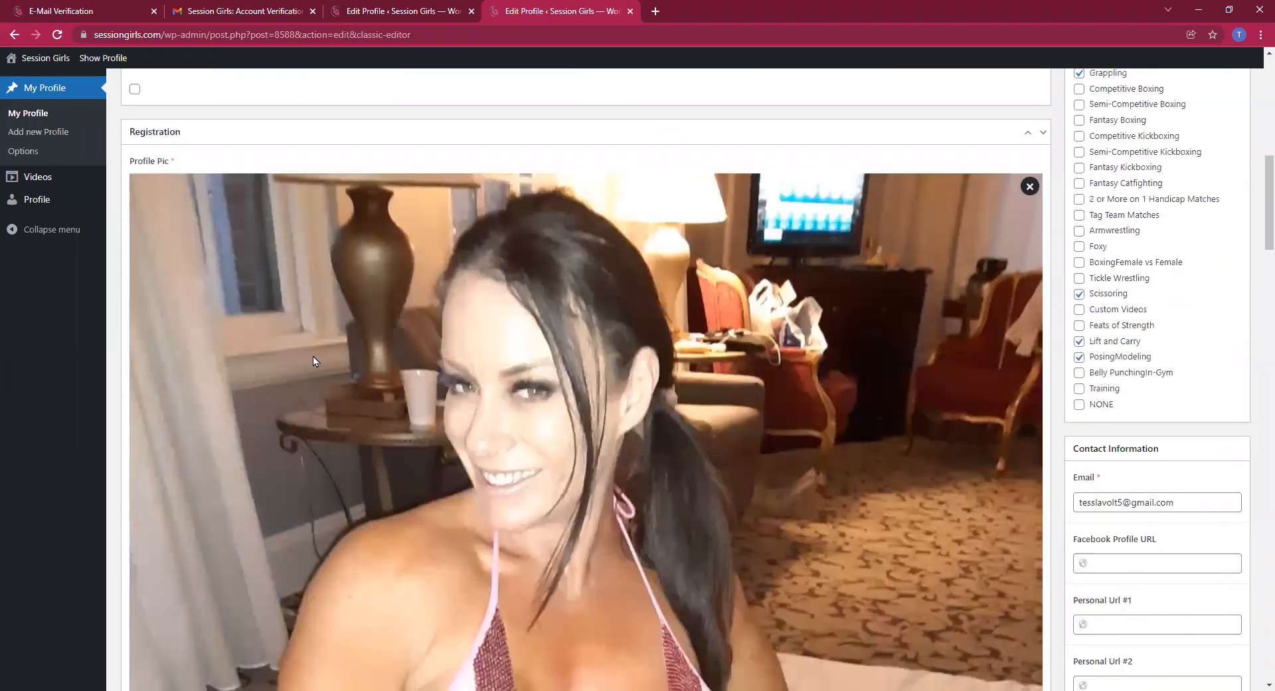
{"action": "scroll", "coordinate": [378, 383], "scroll_direction": "down", "scroll_amount": 19}
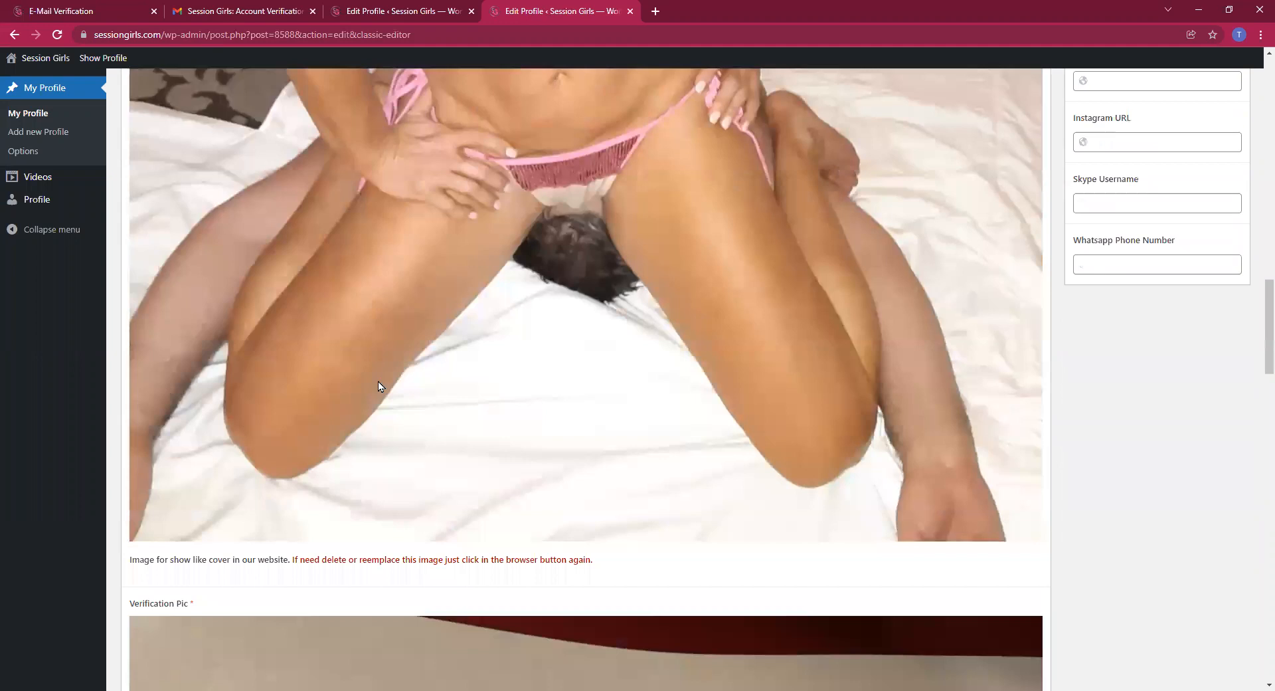
{"action": "scroll", "coordinate": [380, 385], "scroll_direction": "down", "scroll_amount": 5}
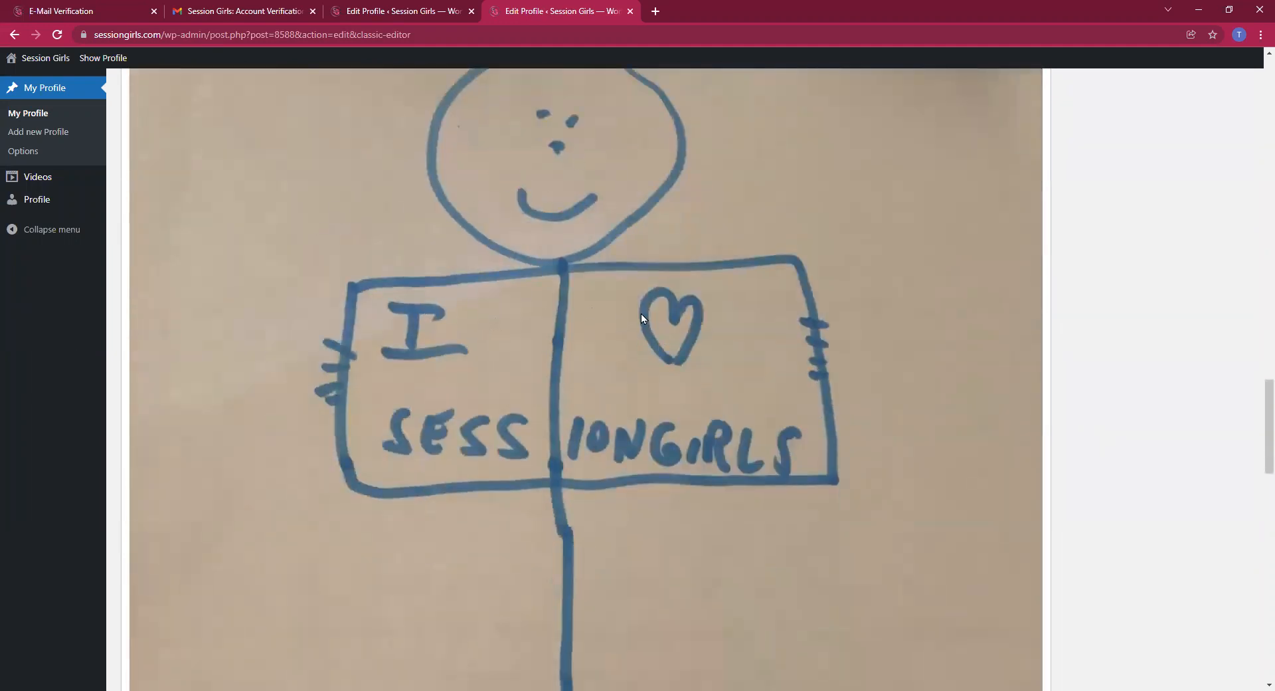
{"action": "scroll", "coordinate": [679, 365], "scroll_direction": "down", "scroll_amount": 12}
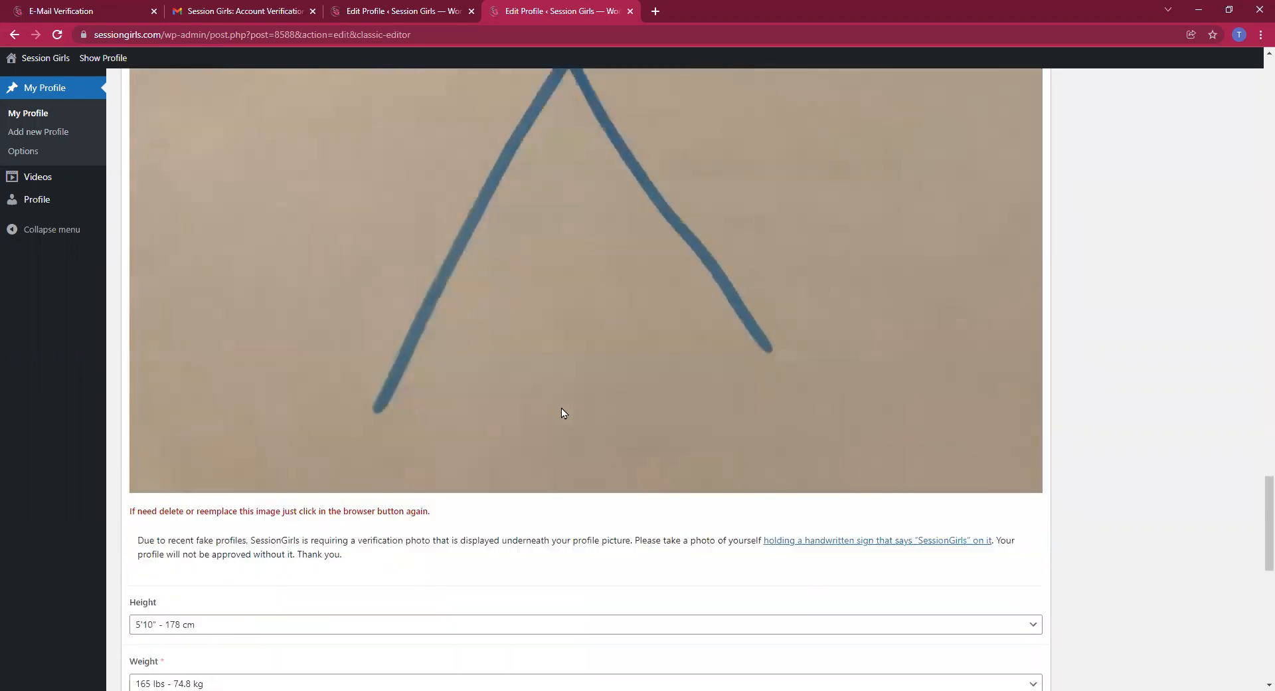
{"action": "scroll", "coordinate": [556, 413], "scroll_direction": "down", "scroll_amount": 2}
{"action": "scroll", "coordinate": [557, 413], "scroll_direction": "down", "scroll_amount": 6}
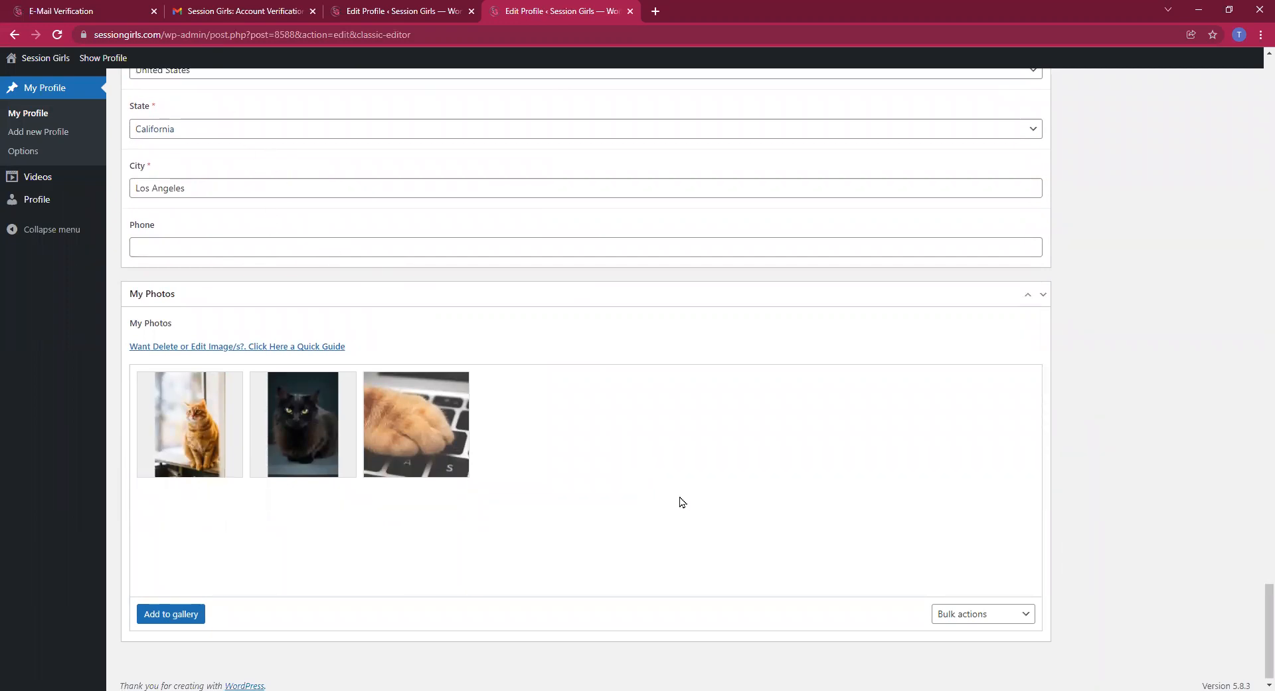
{"action": "scroll", "coordinate": [684, 503], "scroll_direction": "up", "scroll_amount": 1}
{"action": "scroll", "coordinate": [829, 507], "scroll_direction": "up", "scroll_amount": 20}
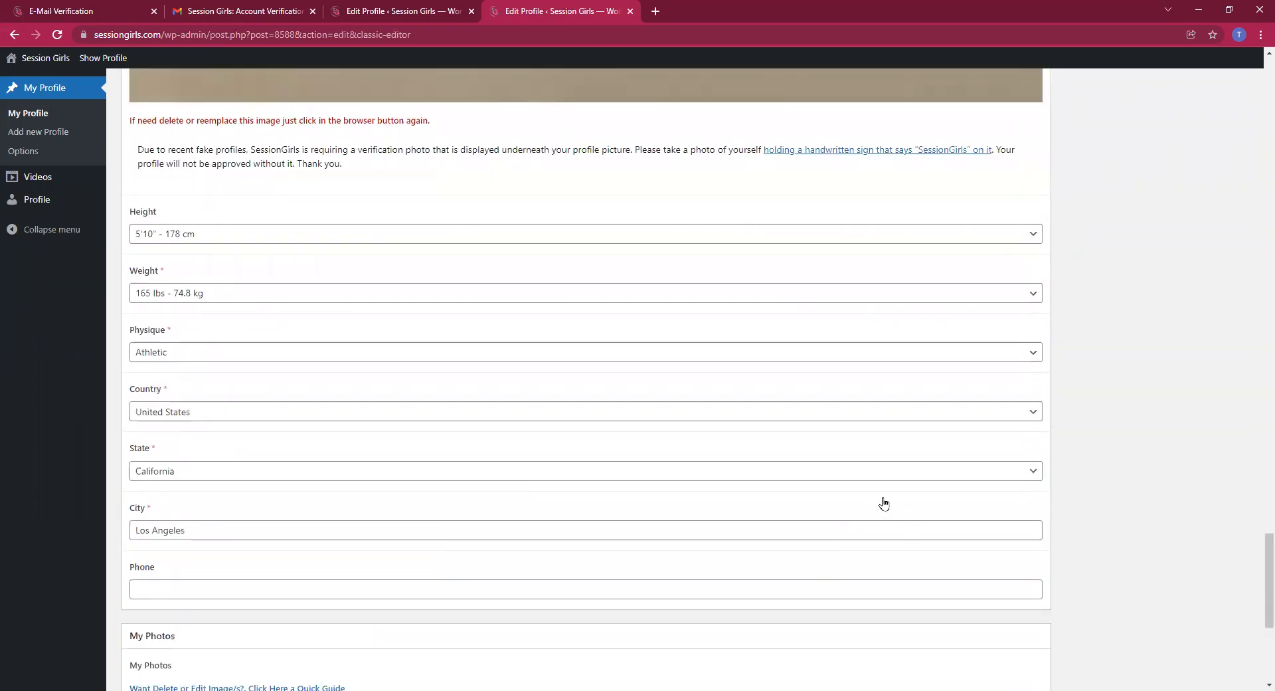
{"action": "scroll", "coordinate": [1066, 499], "scroll_direction": "up", "scroll_amount": 10}
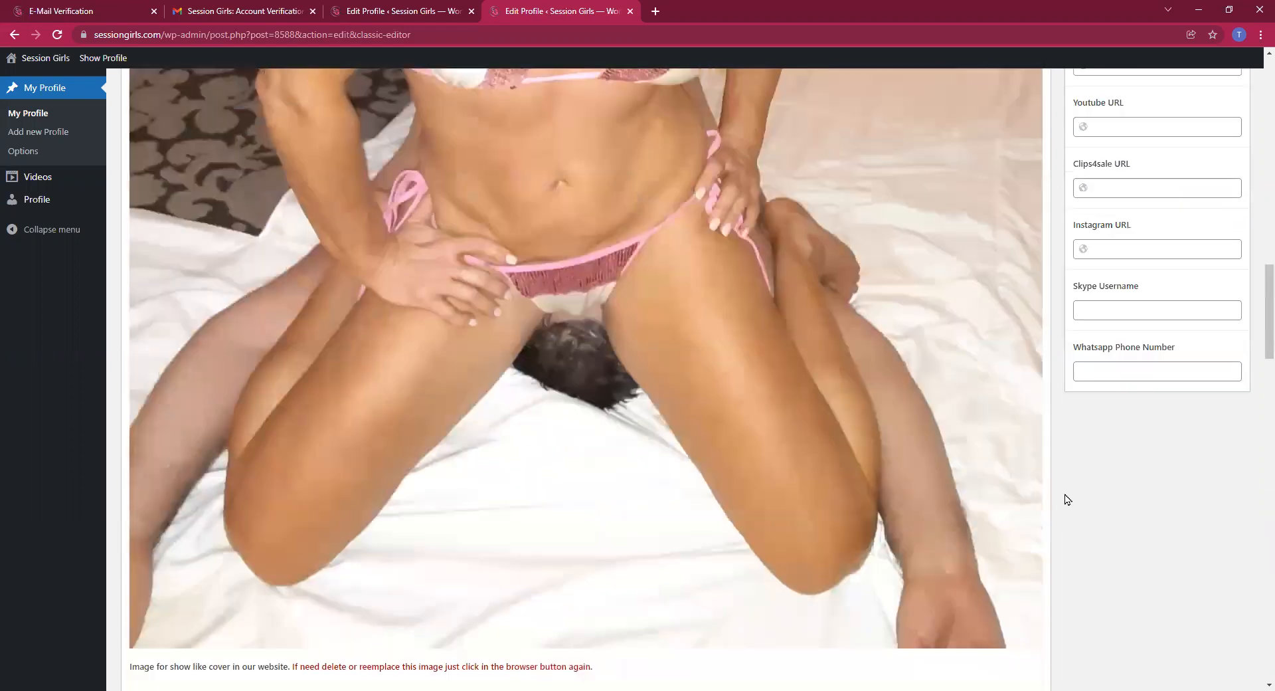
{"action": "scroll", "coordinate": [1066, 499], "scroll_direction": "up", "scroll_amount": 10}
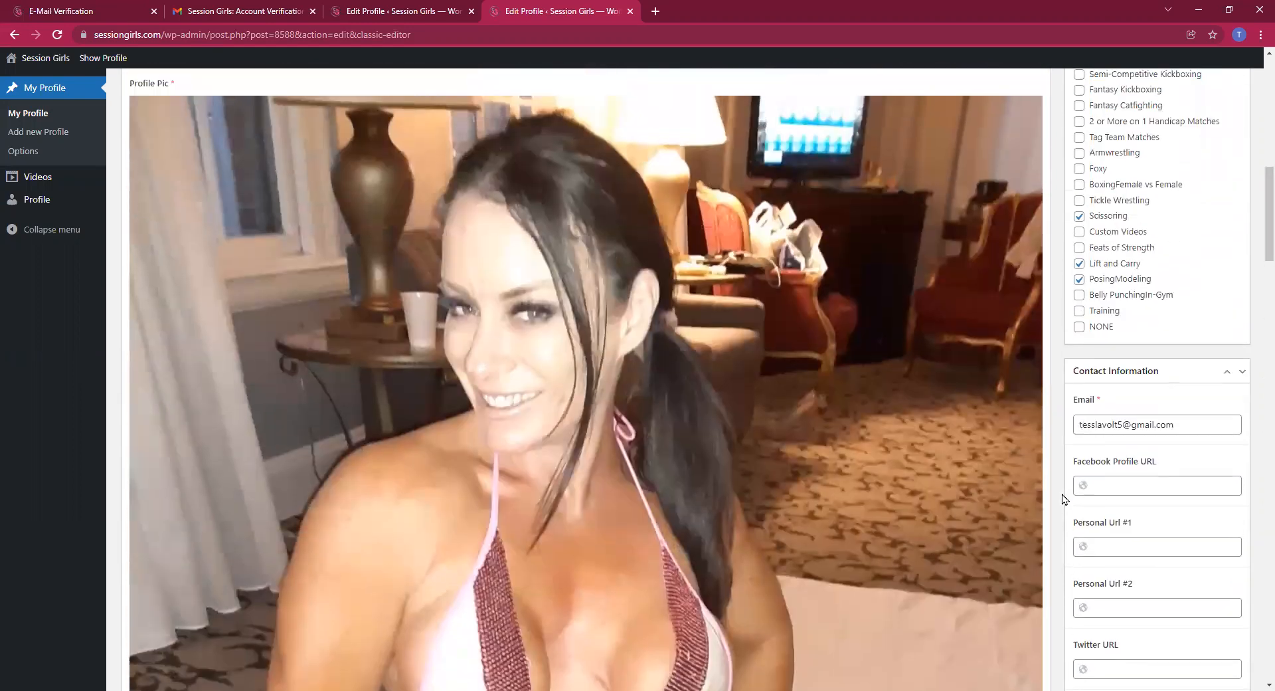
{"action": "scroll", "coordinate": [1023, 498], "scroll_direction": "up", "scroll_amount": 4}
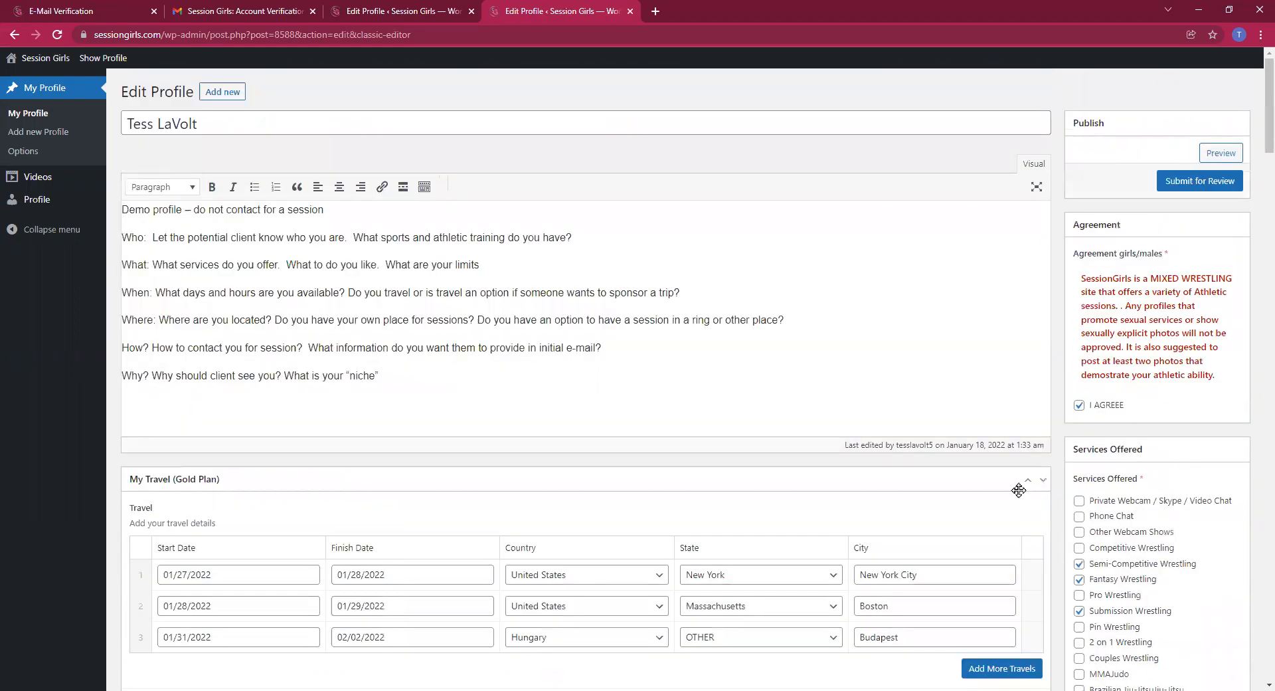